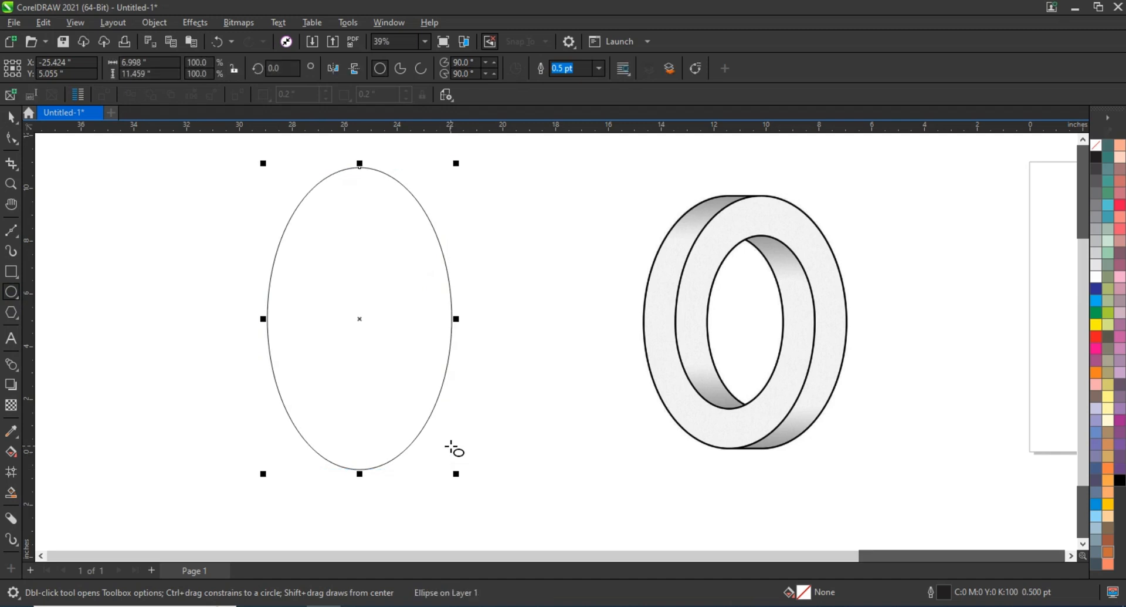
# Step: Enlarge the ellipse to about 7.7 by 12.6 inches and set its outline width to 8 pt
pyautogui.press('space')
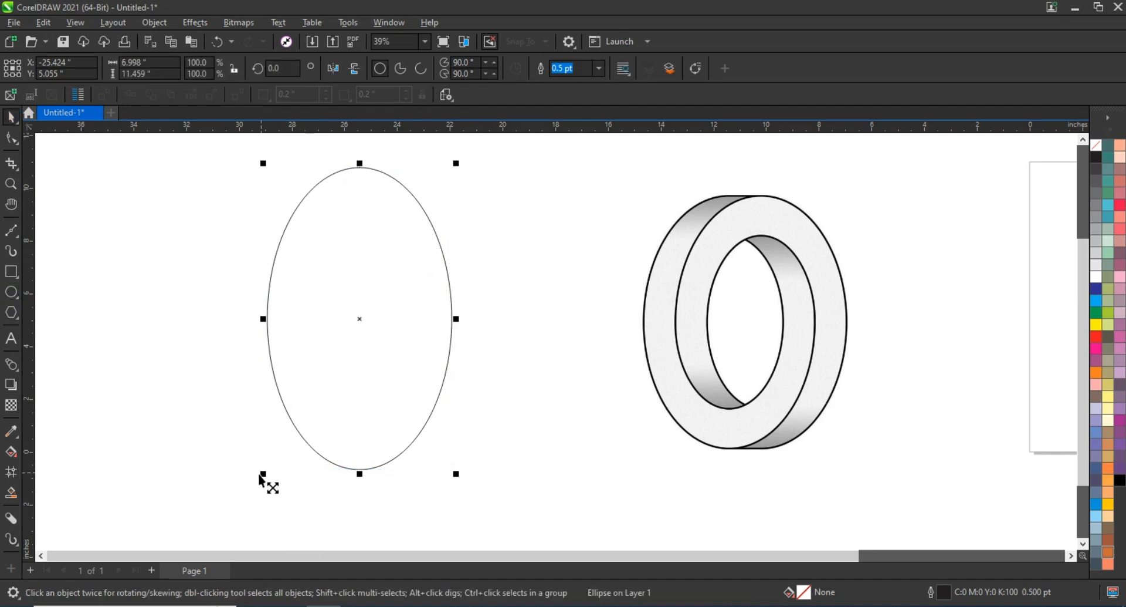
pyautogui.moveTo(264, 474); pyautogui.dragTo(245, 505)
pyautogui.click(599, 69)
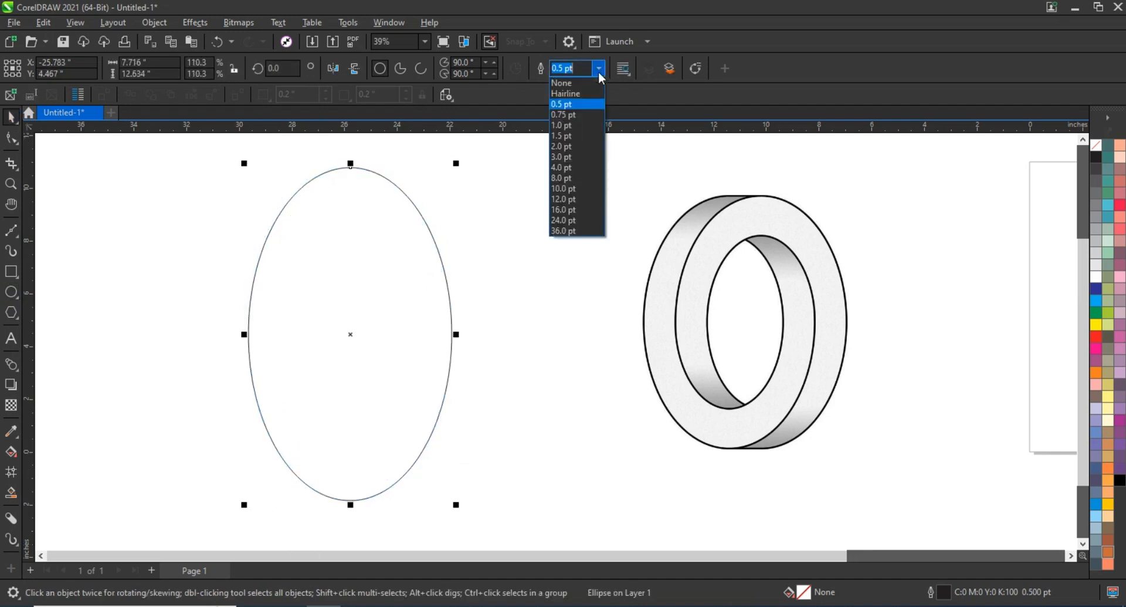
pyautogui.click(564, 146)
pyautogui.click(599, 69)
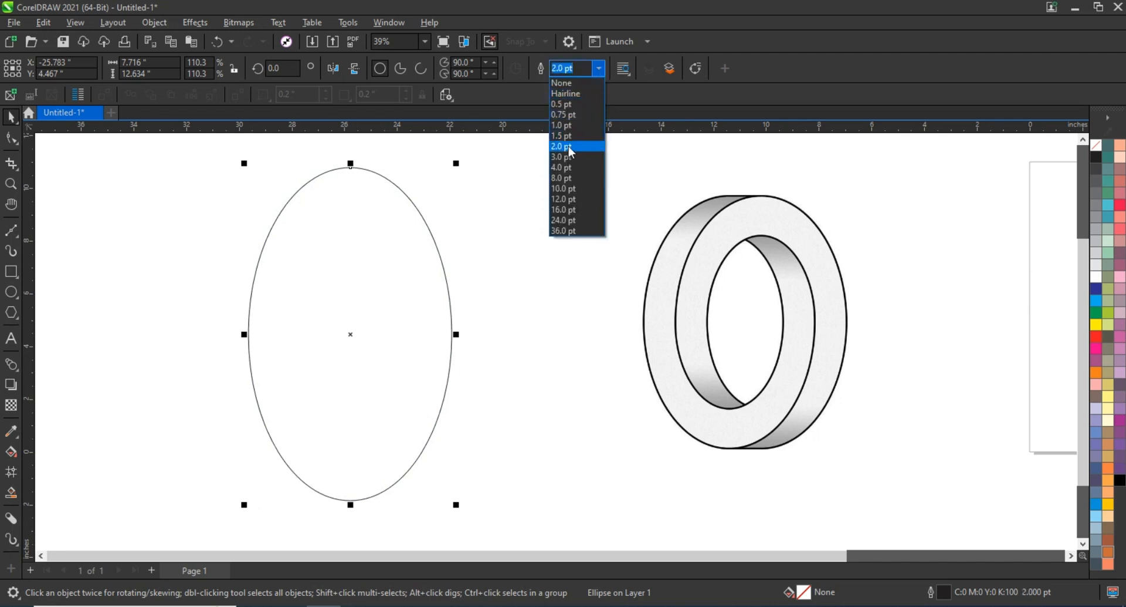
pyautogui.click(567, 157)
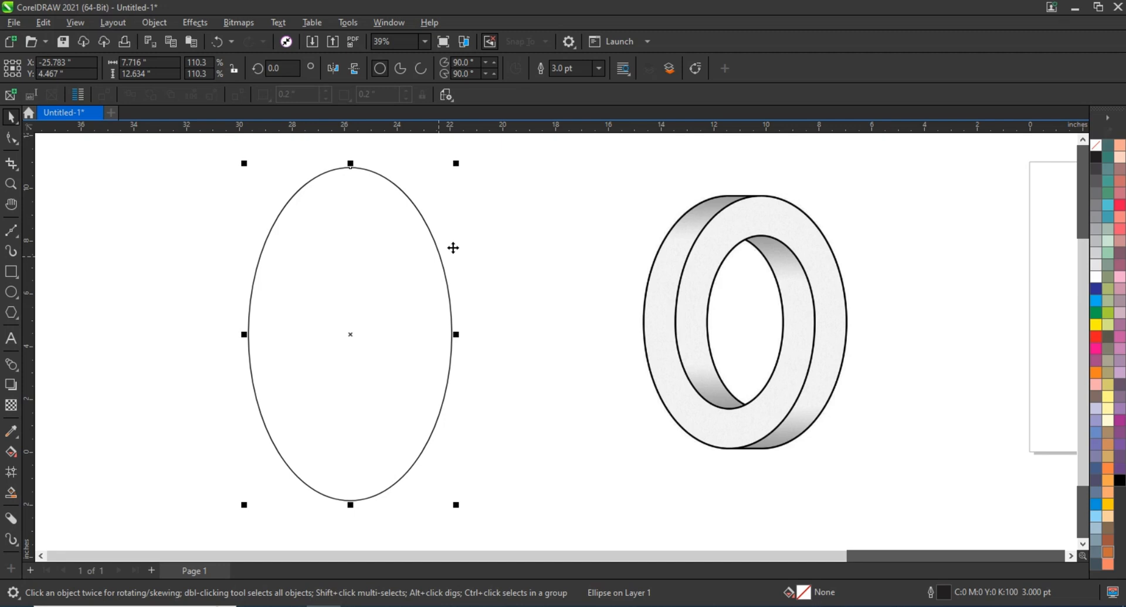
pyautogui.click(599, 69)
pyautogui.click(571, 180)
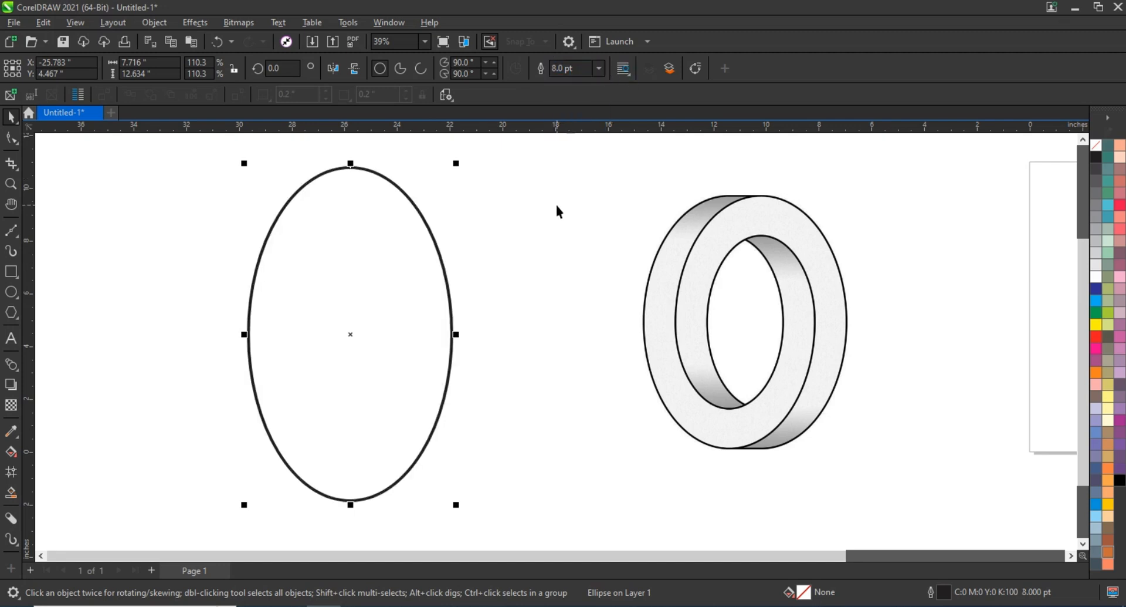
# Step: Add a one-step inside contour to the ellipse with an offset of about 1.66 inches
pyautogui.click(19, 373)
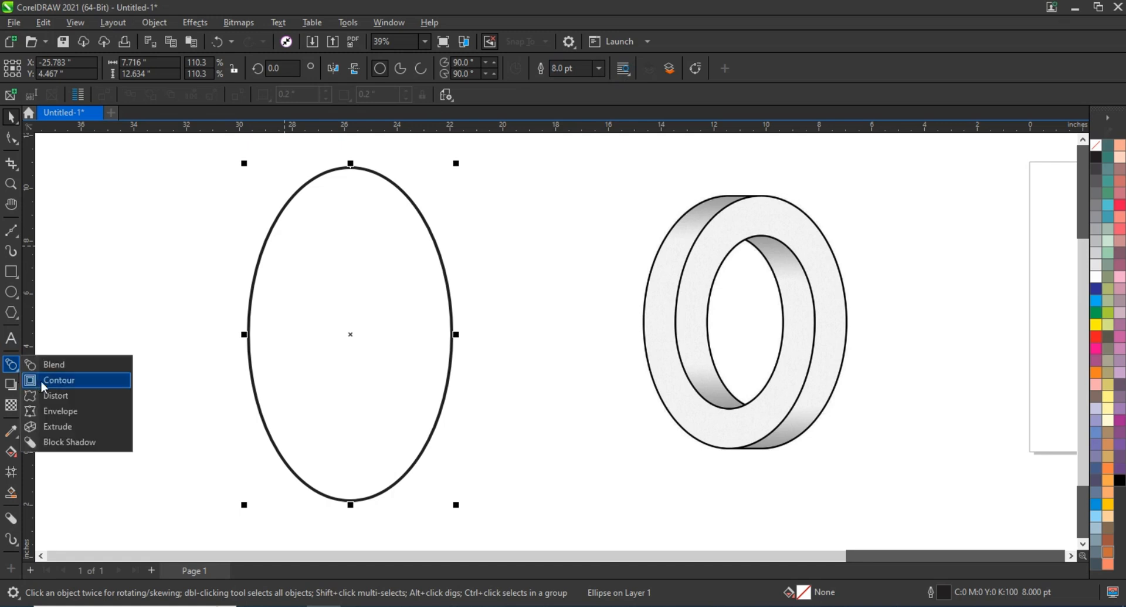
pyautogui.click(81, 378)
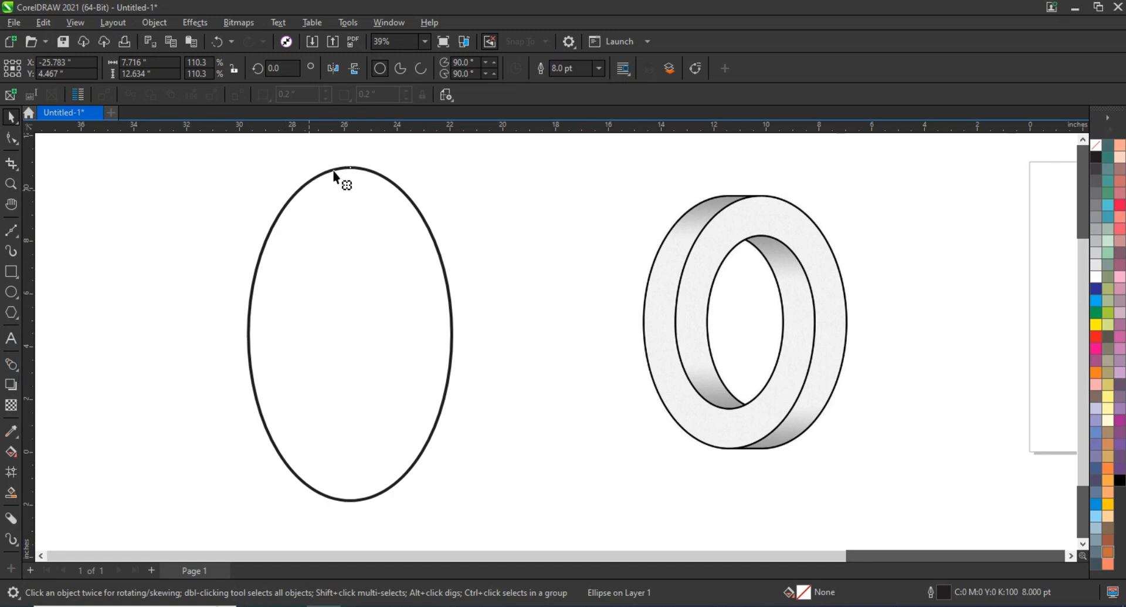
pyautogui.moveTo(352, 171); pyautogui.dragTo(353, 212)
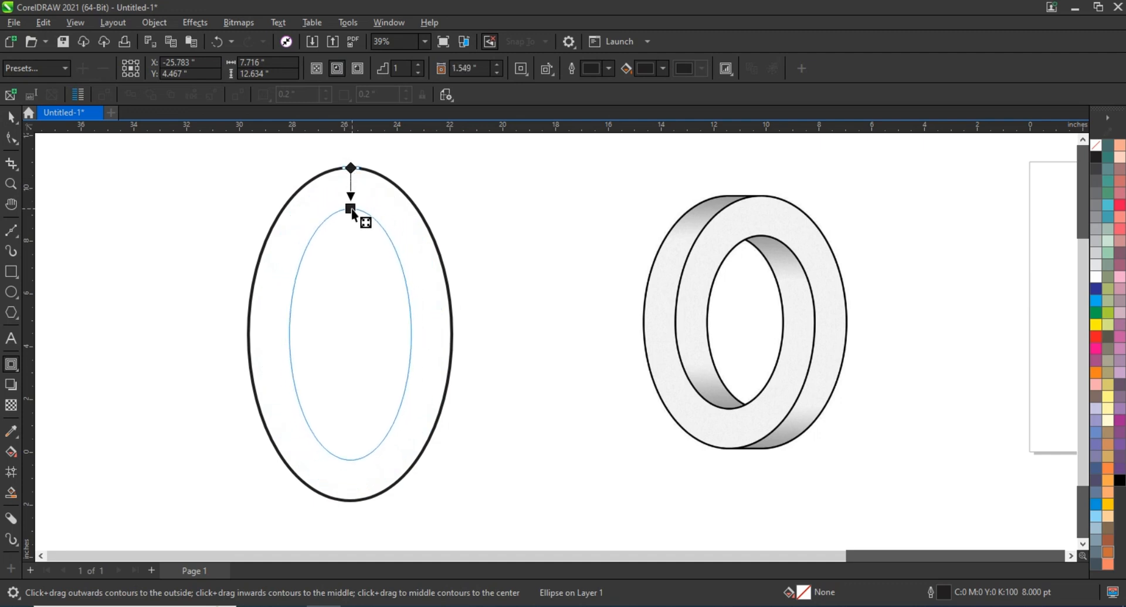
pyautogui.moveTo(353, 214); pyautogui.dragTo(351, 215)
pyautogui.click(11, 116)
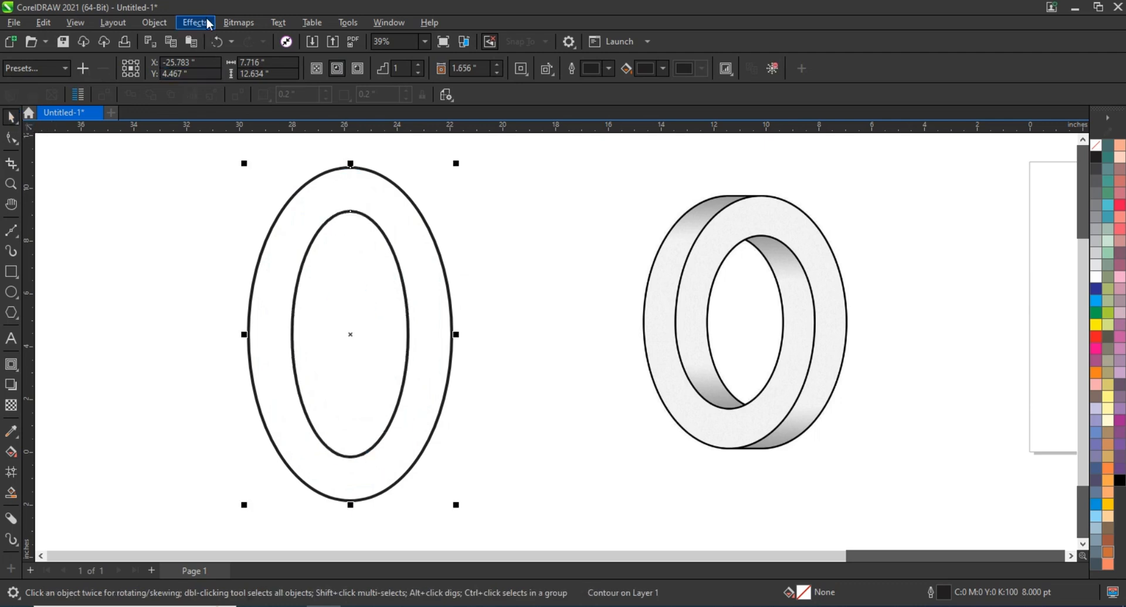
# Step: Break the contour apart and combine the inner and outer ellipses into one ring-shaped curve
pyautogui.click(163, 20)
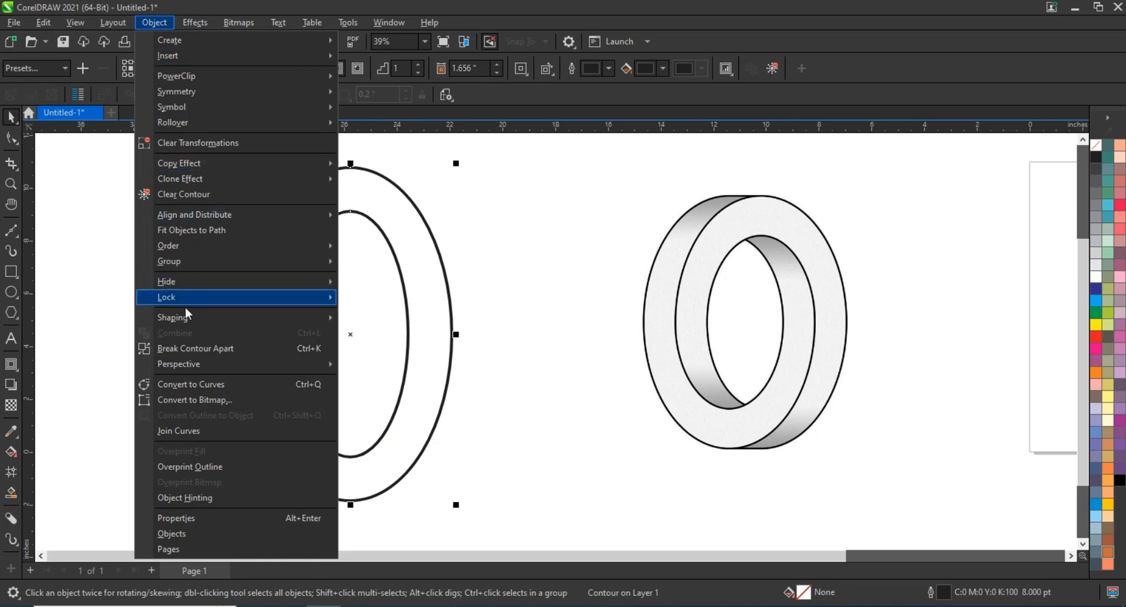
pyautogui.click(188, 348)
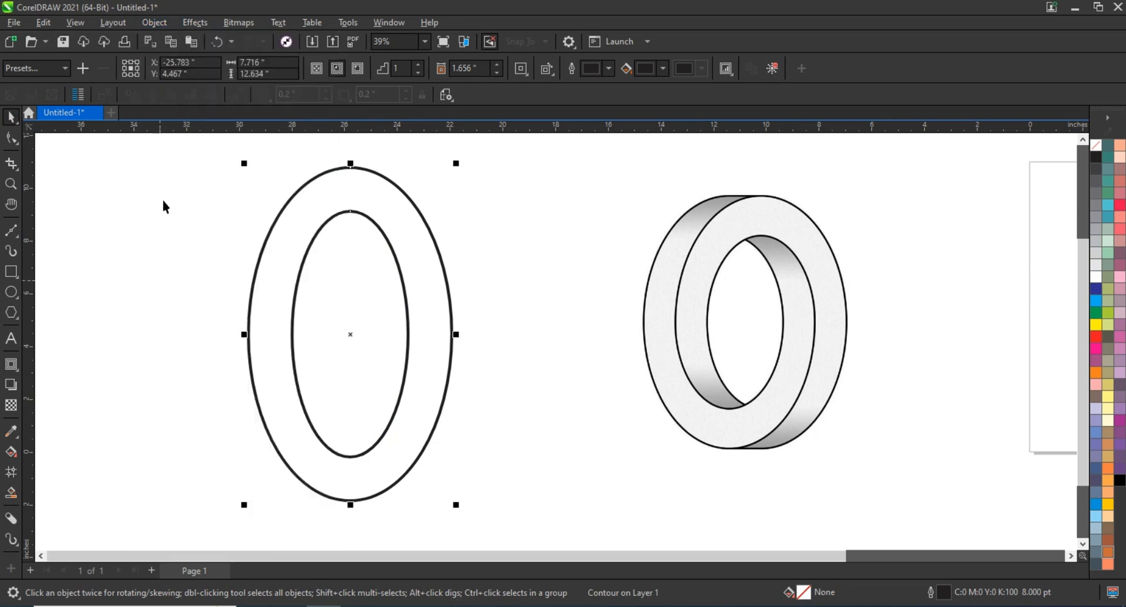
pyautogui.moveTo(206, 135); pyautogui.dragTo(484, 523)
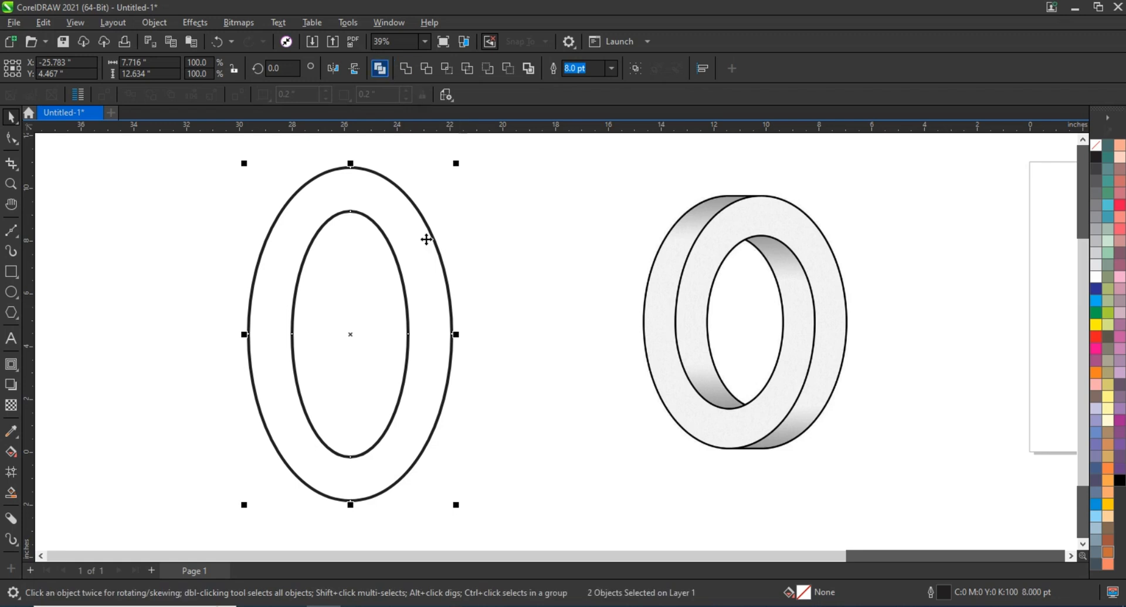
pyautogui.hotkey('ctrl', 'l')
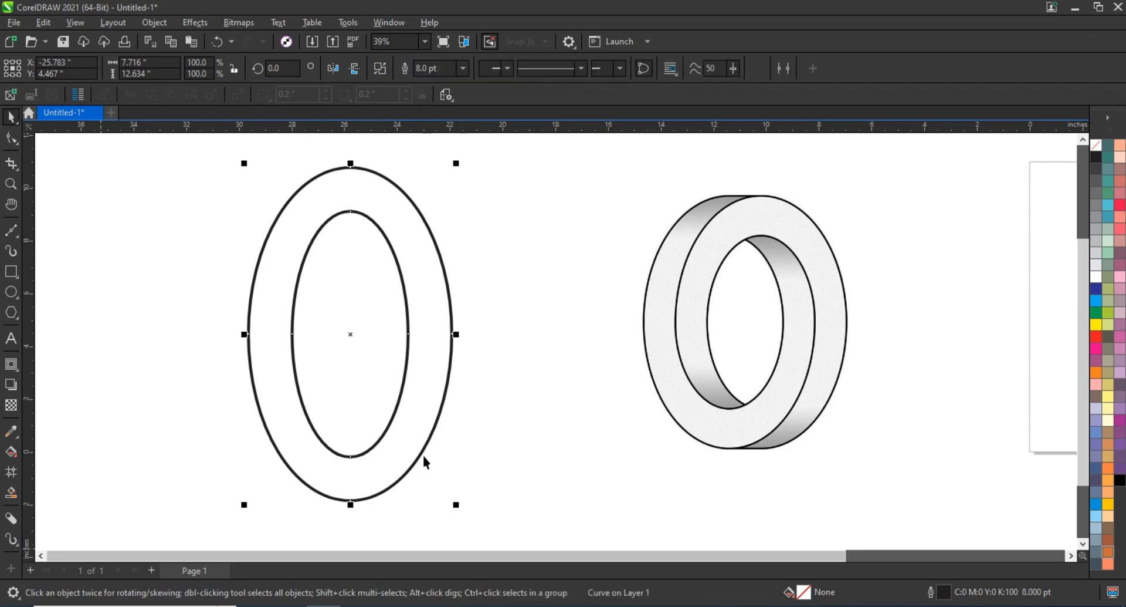
# Step: Move the ring closer to the reference, duplicate it, and nudge the copy left about 1.67 inches until its edge meets the original's inner ellipse
pyautogui.moveTo(423, 453); pyautogui.dragTo(499, 443)
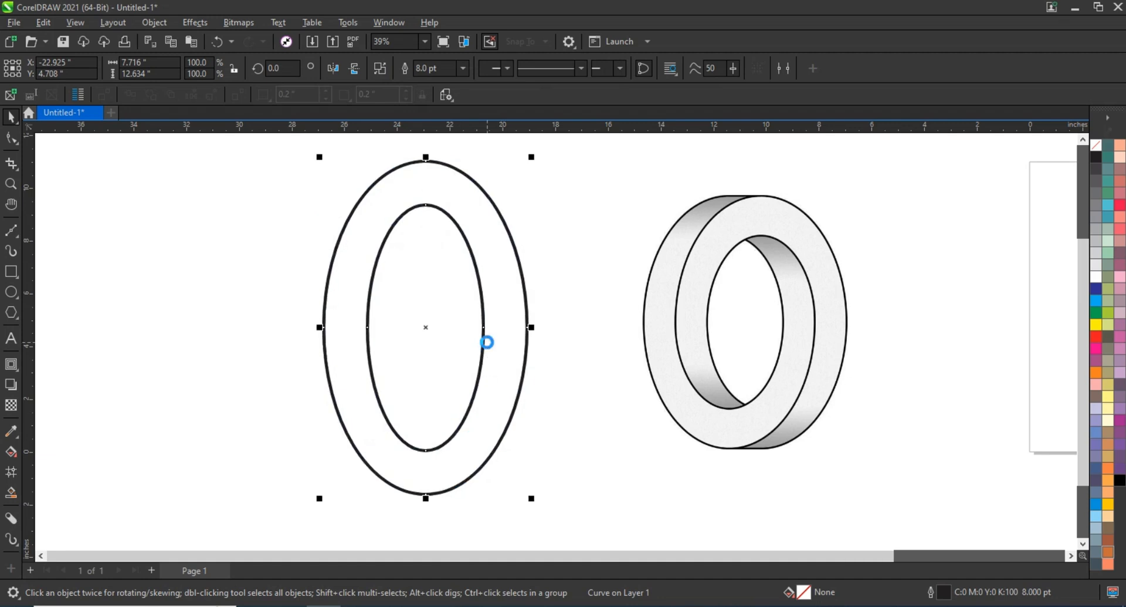
pyautogui.press('Left')
pyautogui.press('Left')
pyautogui.press('Left')
pyautogui.press('Left')
pyautogui.press('Left')
pyautogui.press('Left')
pyautogui.press('Left')
pyautogui.press('Left')
pyautogui.press('Left')
pyautogui.press('Left')
pyautogui.press('Left')
pyautogui.press('Left')
pyautogui.press('Left')
pyautogui.press('Left')
pyautogui.press('Left')
pyautogui.press('Left')
pyautogui.press('Left')
pyautogui.press('Left')
pyautogui.press('Left')
pyautogui.press('Left')
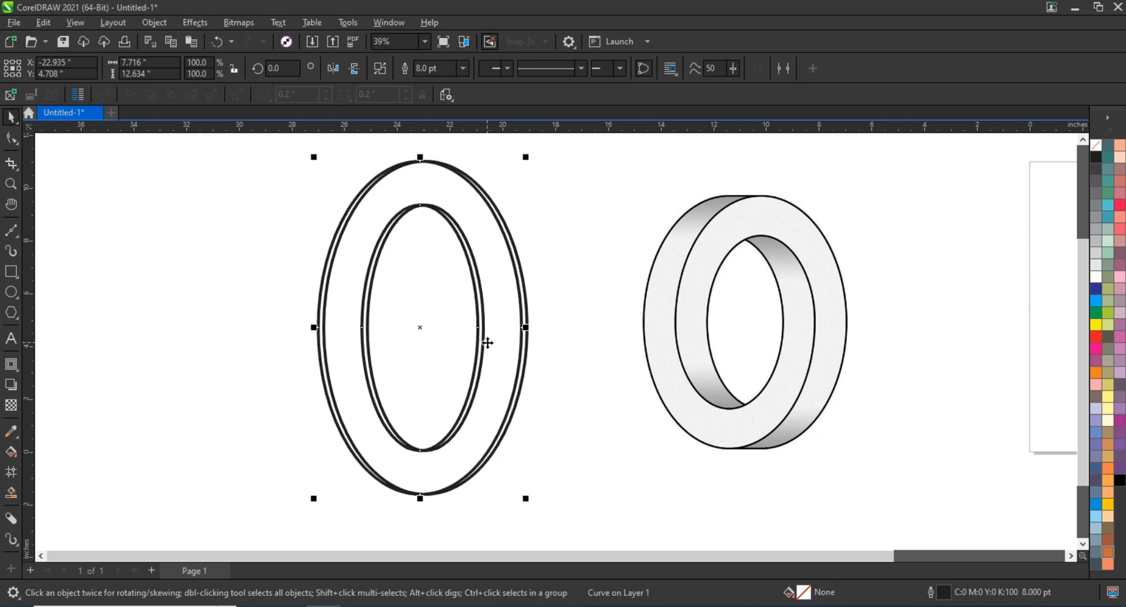
pyautogui.press('Left')
pyautogui.press('Left')
pyautogui.press('Left')
pyautogui.press('Left')
pyautogui.press('Left')
pyautogui.press('Left')
pyautogui.press('Left')
pyautogui.press('Left')
pyautogui.press('Left')
pyautogui.press('Left')
pyautogui.press('Left')
pyautogui.press('Left')
pyautogui.press('Left')
pyautogui.press('Left')
pyautogui.press('Left')
pyautogui.press('Left')
pyautogui.press('Left')
pyautogui.press('Left')
pyautogui.press('Left')
pyautogui.press('Left')
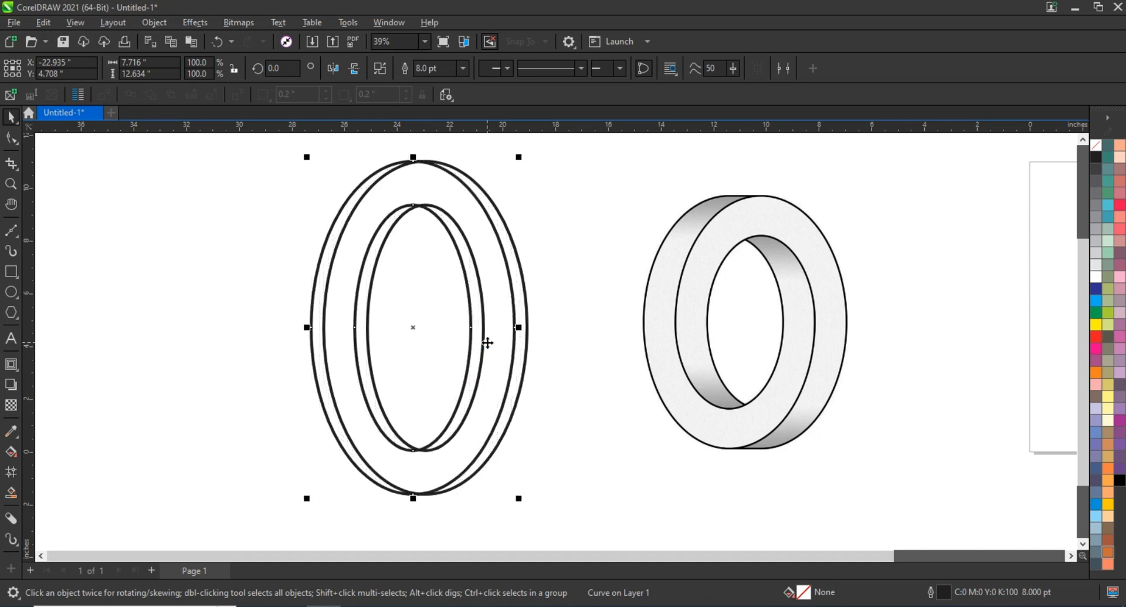
pyautogui.press('Left')
pyautogui.press('Left')
pyautogui.press('Left')
pyautogui.press('Left')
pyautogui.press('Left')
pyautogui.press('Left')
pyautogui.press('Left')
pyautogui.press('Left')
pyautogui.press('Left')
pyautogui.press('Left')
pyautogui.press('Left')
pyautogui.press('Left')
pyautogui.press('Left')
pyautogui.press('Left')
pyautogui.press('Left')
pyautogui.press('Left')
pyautogui.press('Left')
pyautogui.press('Left')
pyautogui.press('Left')
pyautogui.press('Left')
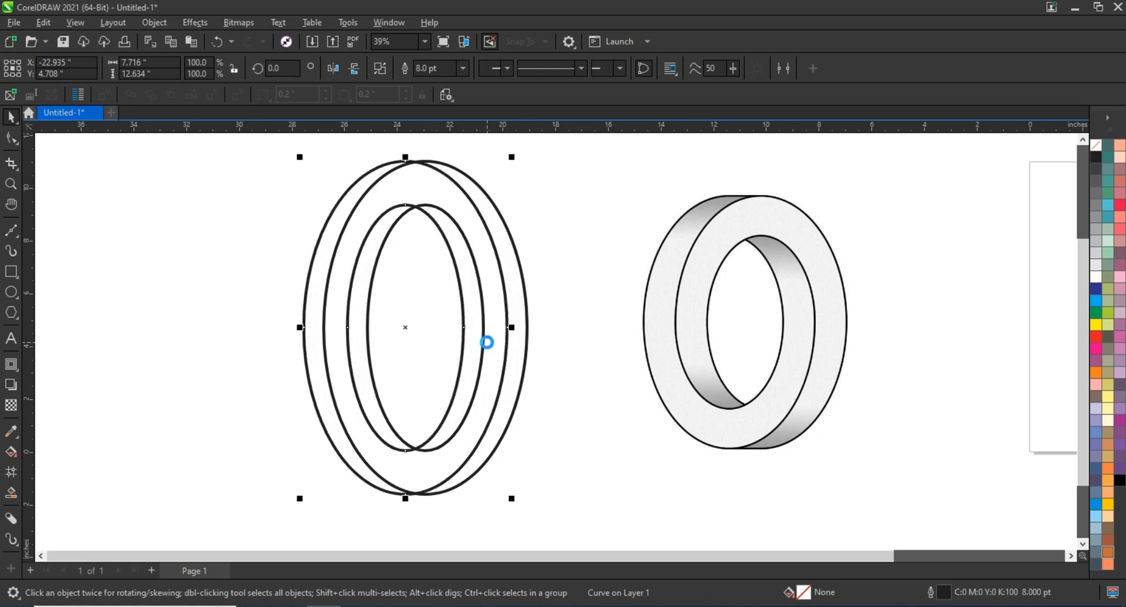
pyautogui.press('Left')
pyautogui.press('Left')
pyautogui.press('Left')
pyautogui.press('Left')
pyautogui.press('Left')
pyautogui.press('Left')
pyautogui.press('Left')
pyautogui.press('Left')
pyautogui.press('Left')
pyautogui.press('Left')
pyautogui.press('Left')
pyautogui.press('Left')
pyautogui.press('Left')
pyautogui.press('Left')
pyautogui.press('Left')
pyautogui.press('Left')
pyautogui.press('Left')
pyautogui.press('Left')
pyautogui.press('Left')
pyautogui.press('Left')
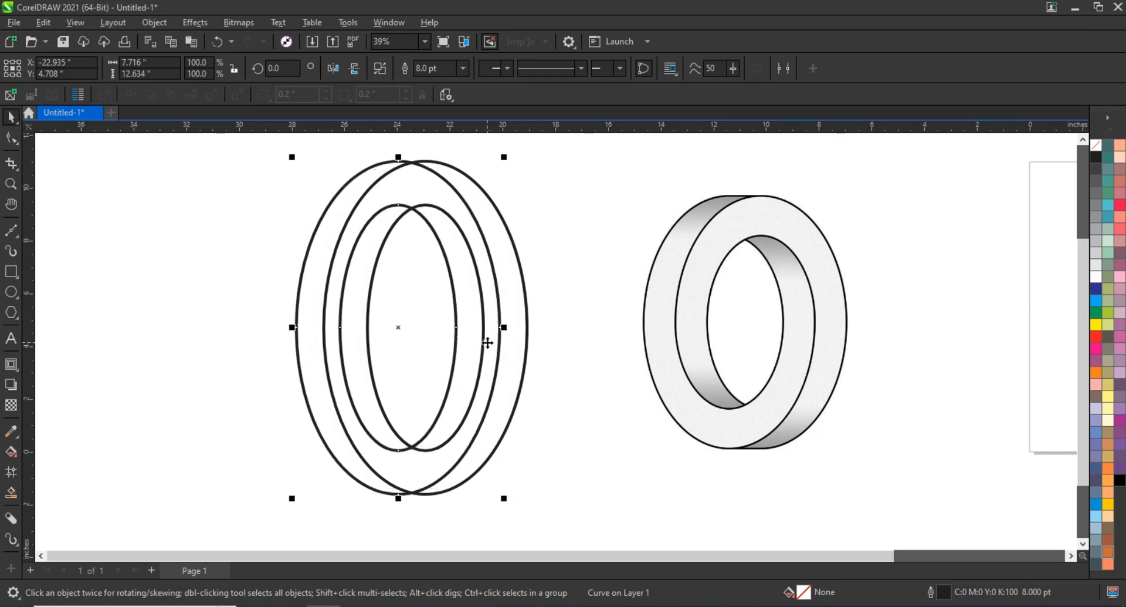
pyautogui.press('Left')
pyautogui.press('Left')
pyautogui.press('Left')
pyautogui.press('Left')
pyautogui.press('Left')
pyautogui.press('Left')
pyautogui.press('Left')
pyautogui.press('Left')
pyautogui.press('Left')
pyautogui.press('Left')
pyautogui.press('Left')
pyautogui.press('Left')
pyautogui.press('Left')
pyautogui.press('Left')
pyautogui.press('Left')
pyautogui.press('Left')
pyautogui.press('Left')
pyautogui.press('Left')
pyautogui.press('Left')
pyautogui.press('Left')
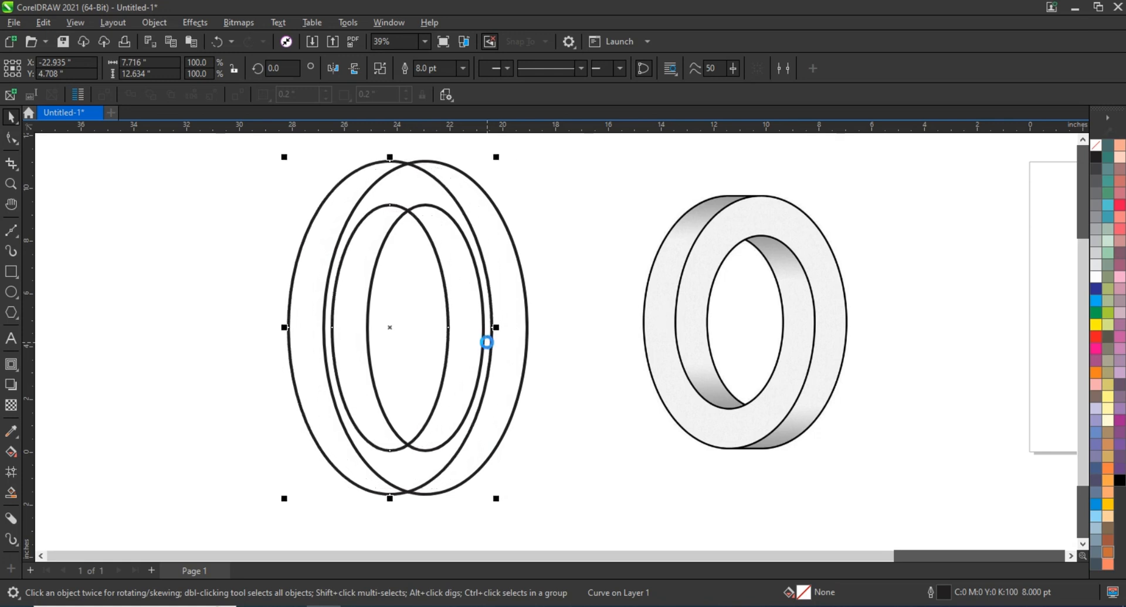
pyautogui.press('Left')
pyautogui.press('Left')
pyautogui.press('Left')
pyautogui.press('Left')
pyautogui.press('Left')
pyautogui.press('Left')
pyautogui.press('Left')
pyautogui.press('Left')
pyautogui.press('Left')
pyautogui.press('Left')
pyautogui.press('Left')
pyautogui.press('Left')
pyautogui.press('Left')
pyautogui.press('Left')
pyautogui.press('Left')
pyautogui.press('Left')
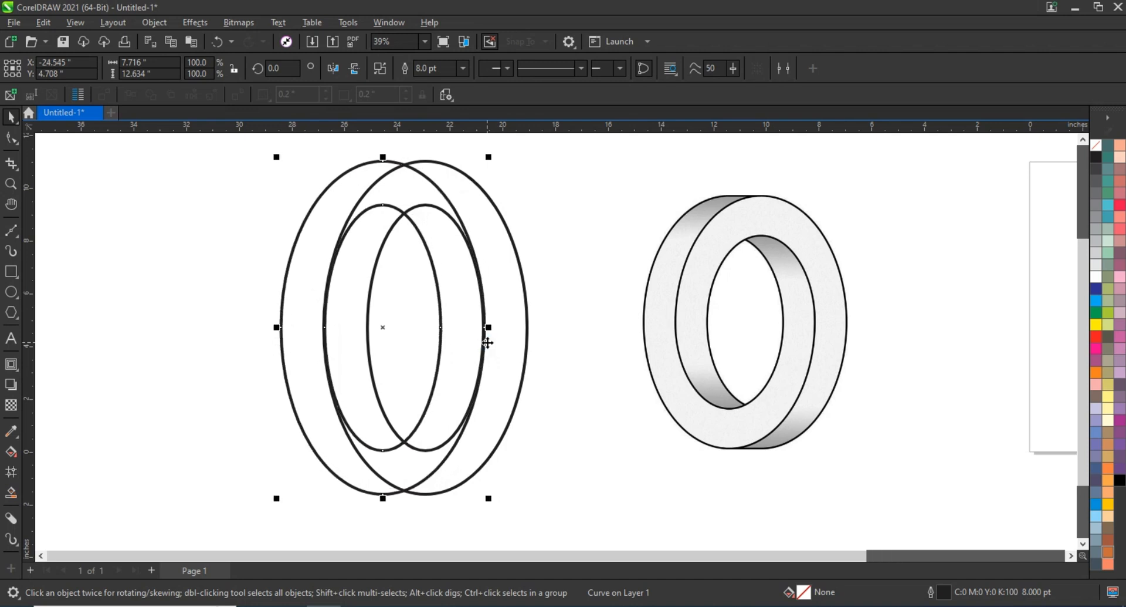
pyautogui.press('Left')
pyautogui.press('Left')
pyautogui.press('Left')
pyautogui.press('Left')
pyautogui.press('Left')
pyautogui.press('Left')
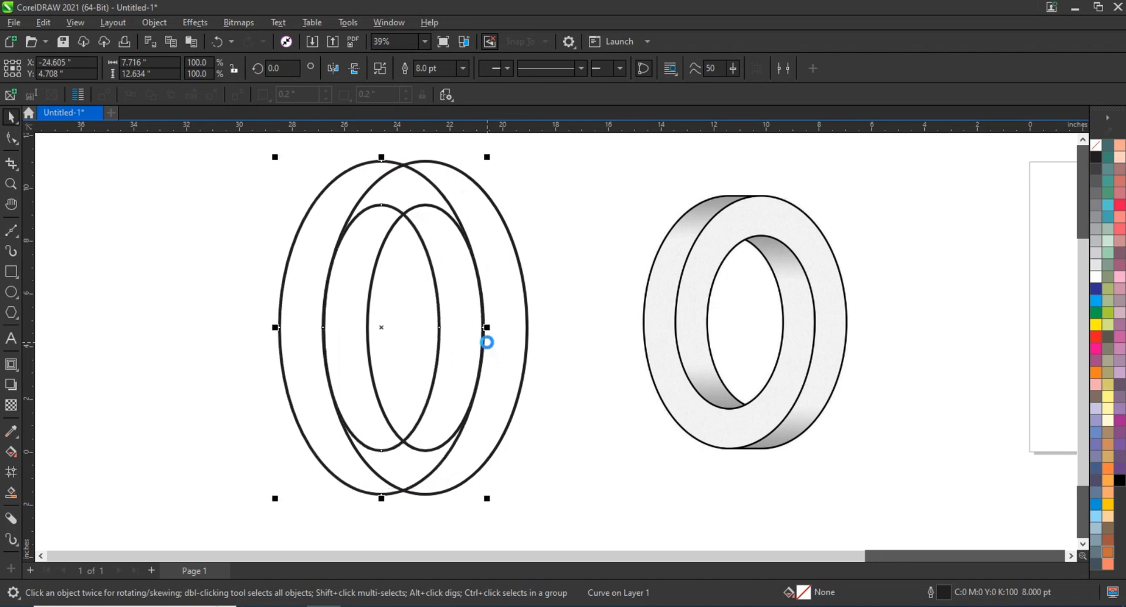
pyautogui.press('Right')
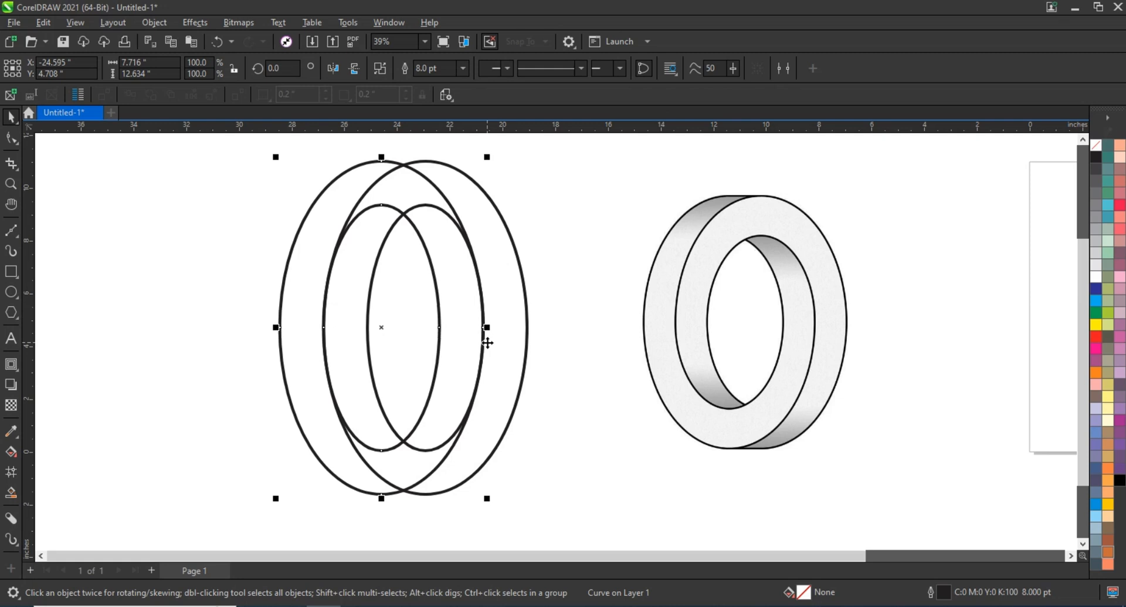
# Step: Draw a horizontal straight line about 12.5 inches long just below the two overlapping rings
pyautogui.click(166, 431)
pyautogui.click(19, 236)
pyautogui.click(56, 241)
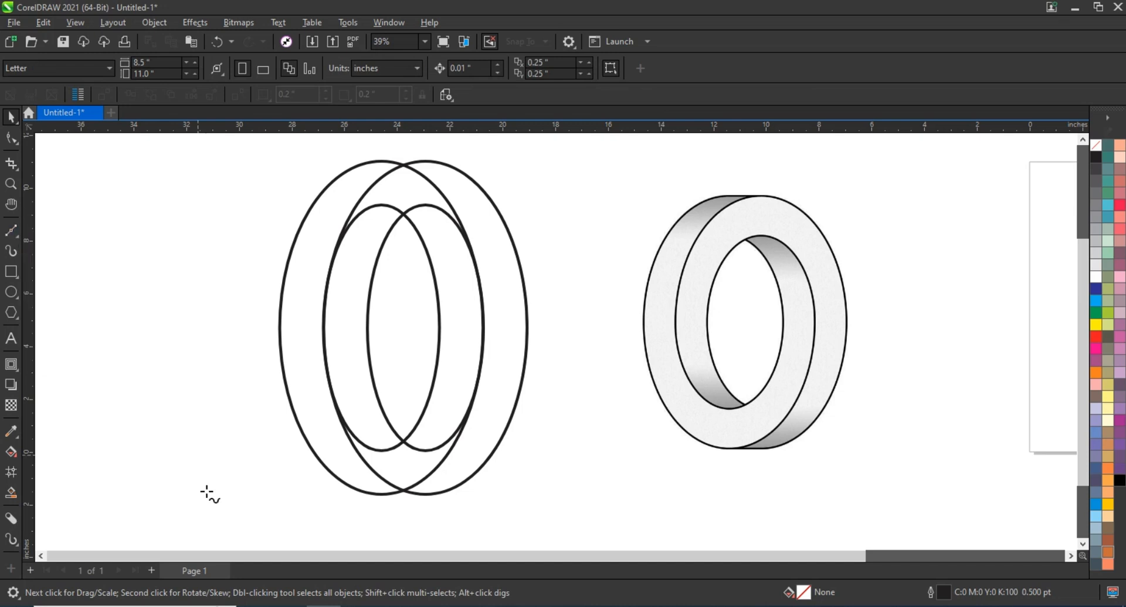
pyautogui.click(206, 521)
pyautogui.click(543, 521)
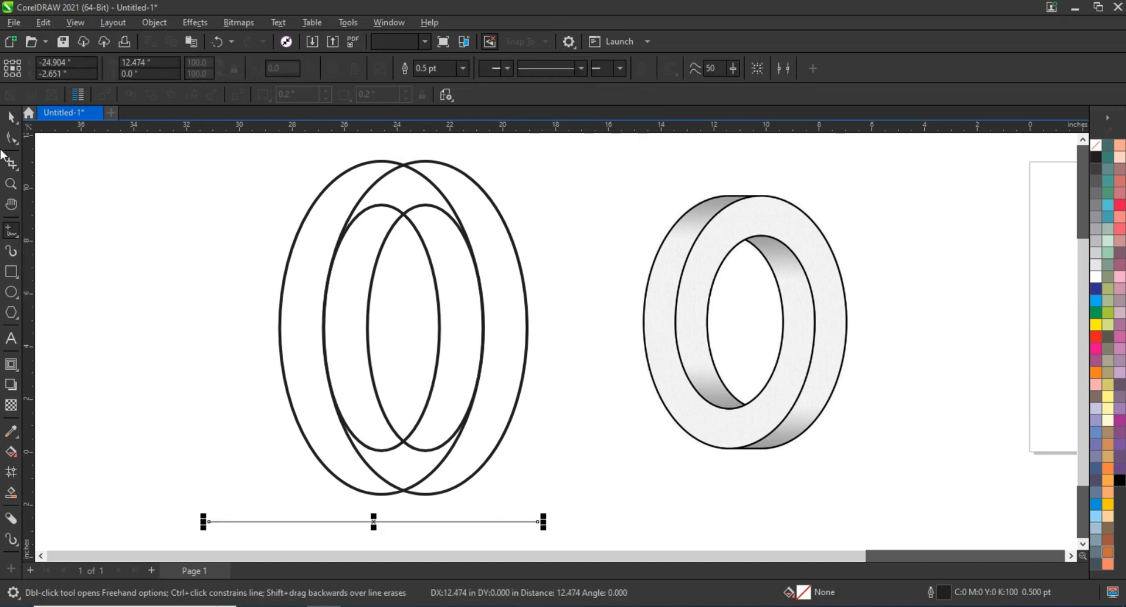
# Step: Align the horizontal line with the bottom edge of the rings
pyautogui.click(10, 119)
pyautogui.press('space')
pyautogui.keyDown('shift'); pyautogui.click(469, 474); pyautogui.keyUp('shift')
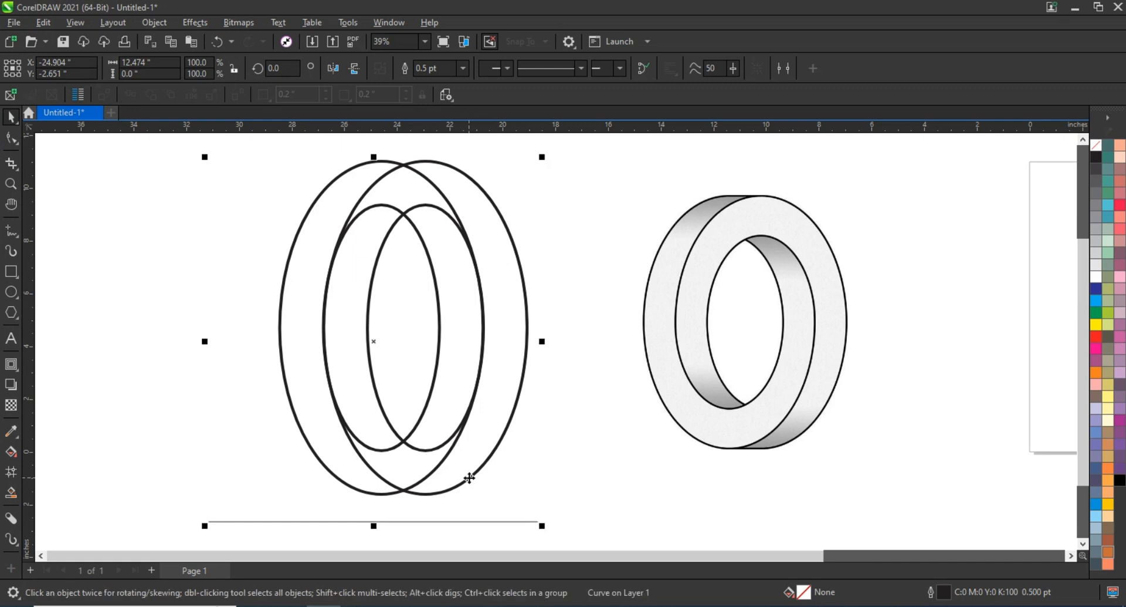
pyautogui.press('b')
pyautogui.click(520, 494)
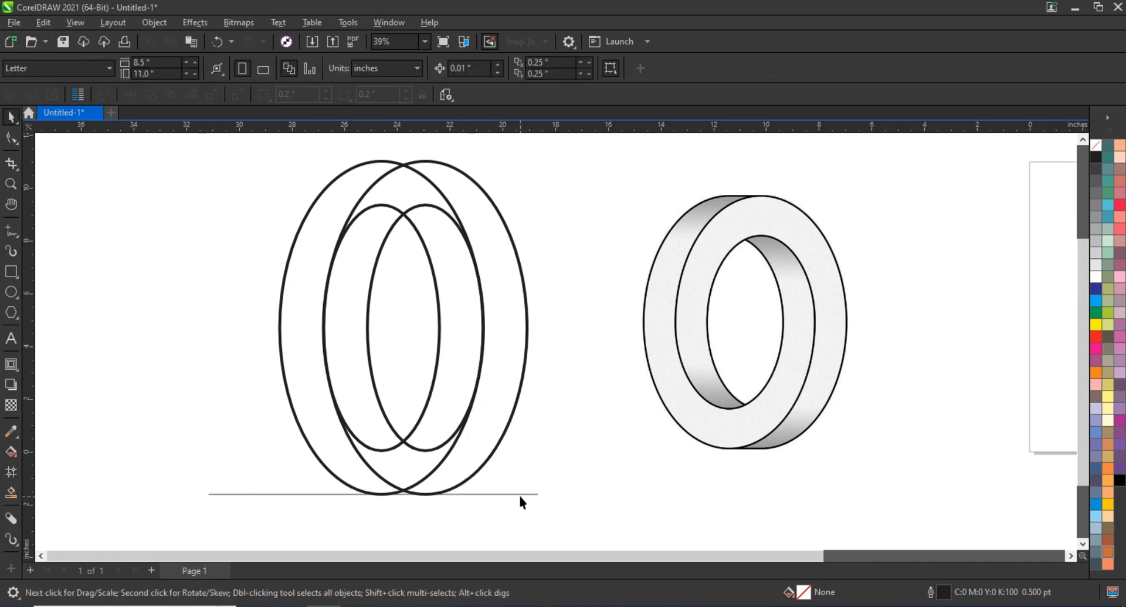
# Step: Place a copy of the horizontal line aligned with the top edge of the rings
pyautogui.keyDown('shift'); pyautogui.click(526, 345); pyautogui.keyUp('shift')
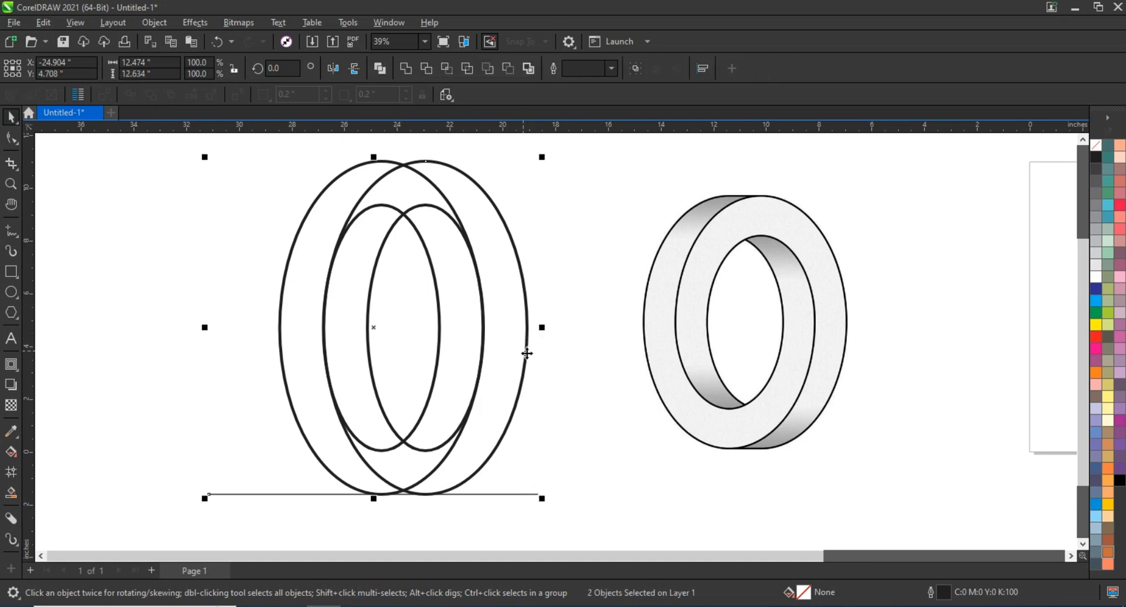
pyautogui.press('t')
pyautogui.click(589, 421)
# Step: Combine both rings and both horizontal lines into one curve and give it a much thinner outline
pyautogui.moveTo(425, 276); pyautogui.dragTo(621, 516)
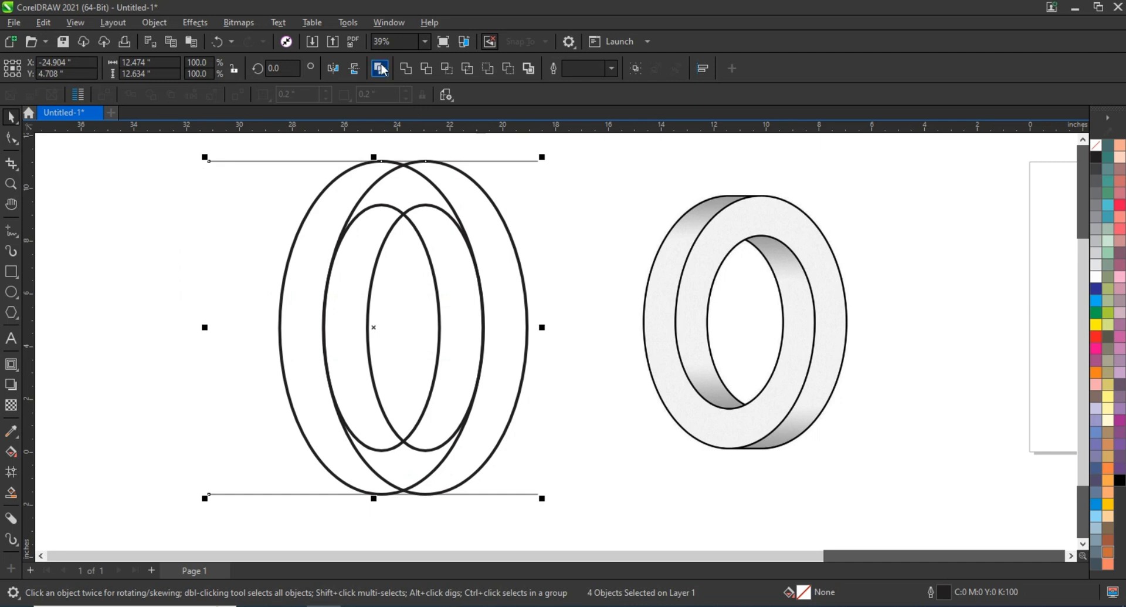
pyautogui.click(382, 69)
pyautogui.click(463, 69)
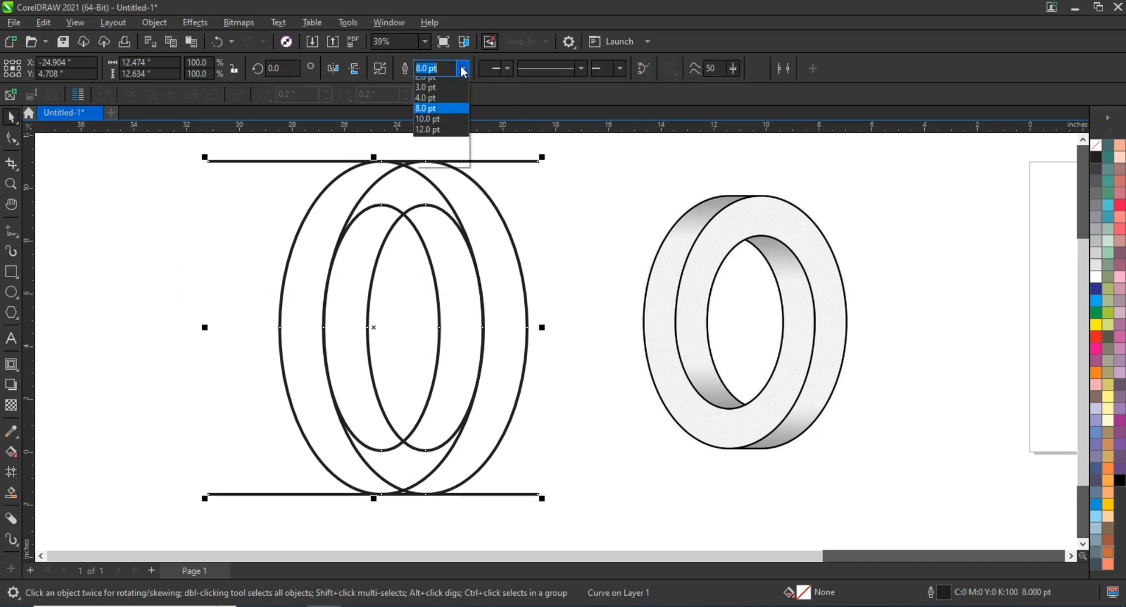
pyautogui.click(437, 126)
pyautogui.click(586, 292)
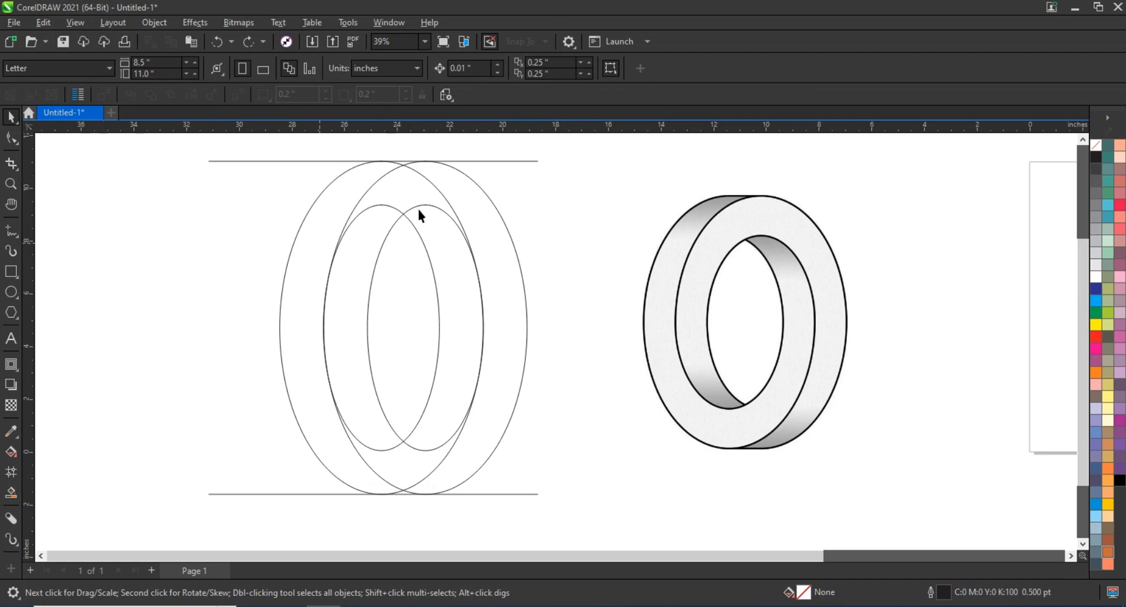
# Step: Using Virtual Segment Delete, remove the back ring's outer and inner arcs that cross the front ring's face near the top
pyautogui.click(19, 169)
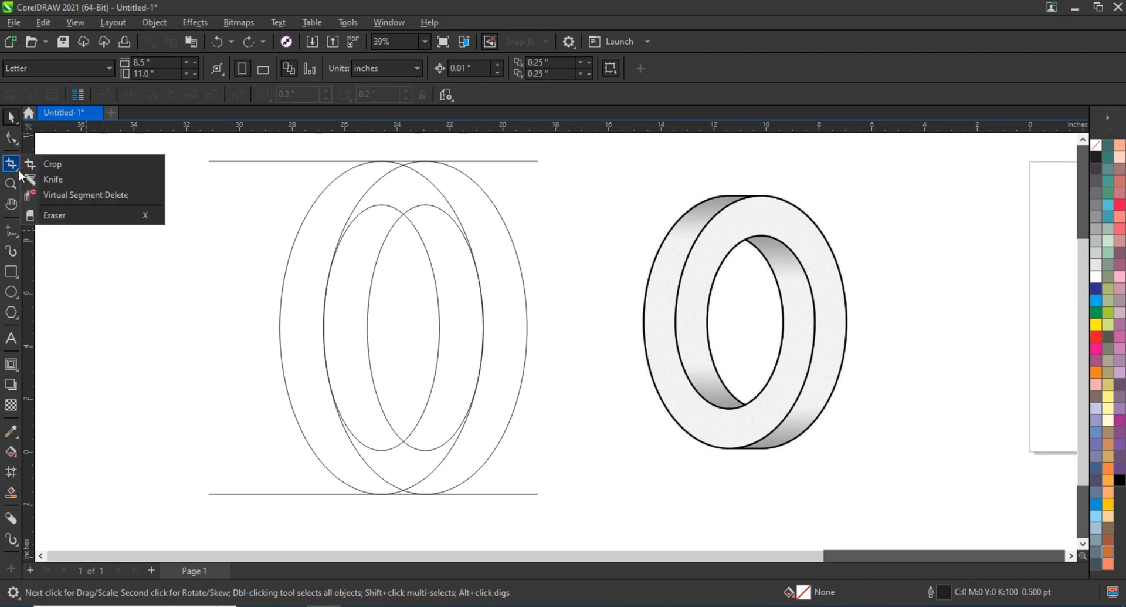
pyautogui.click(58, 198)
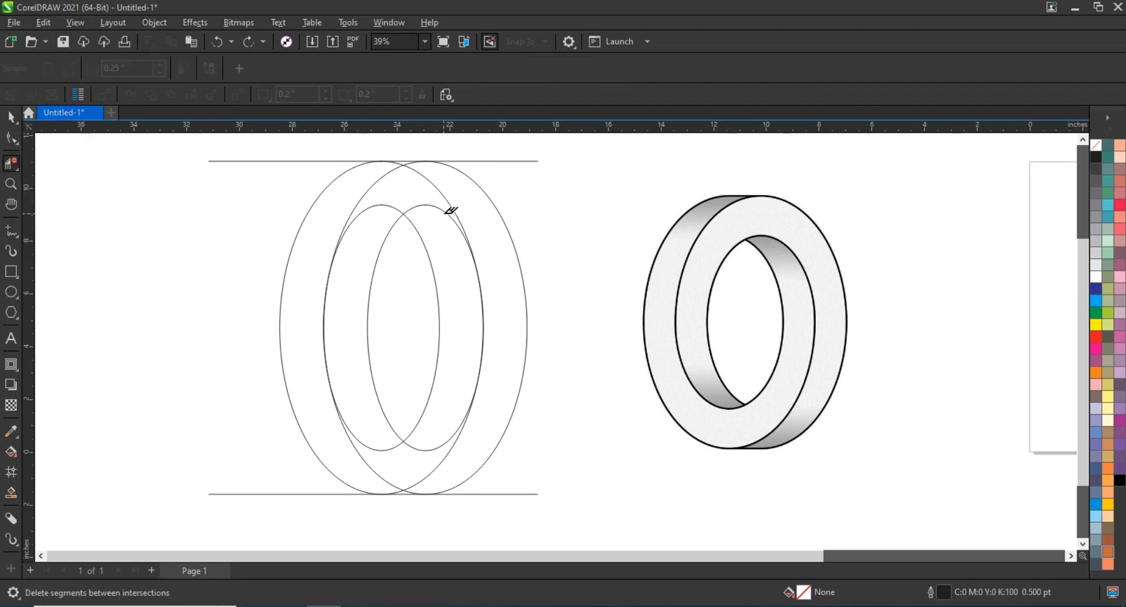
pyautogui.scroll(-1, 405, 314)
pyautogui.scroll(3, 410, 327)
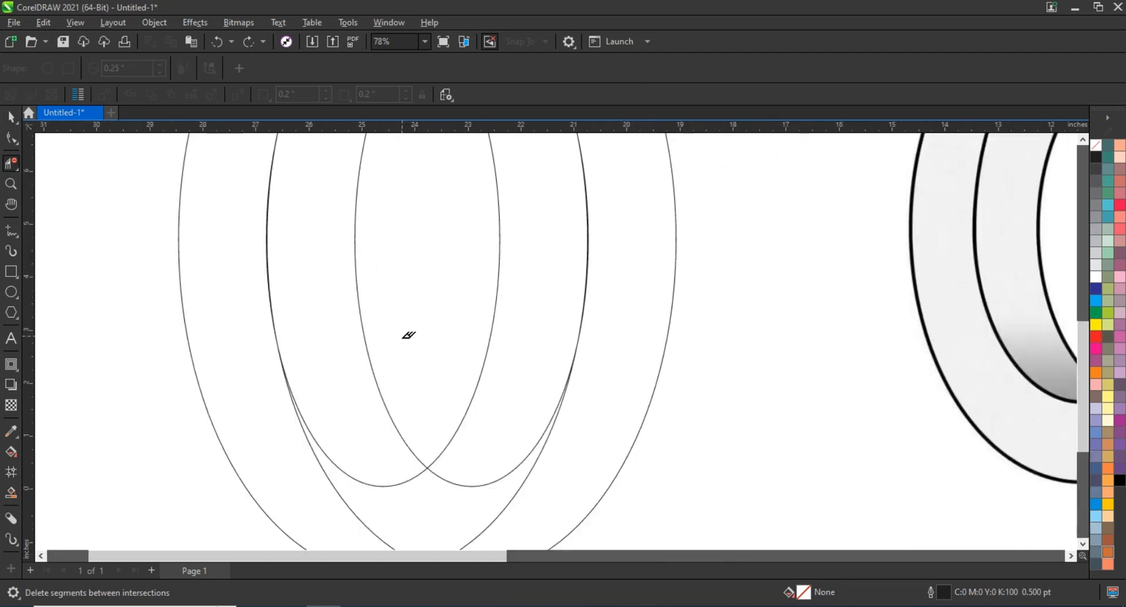
pyautogui.scroll(5, 1087, 328)
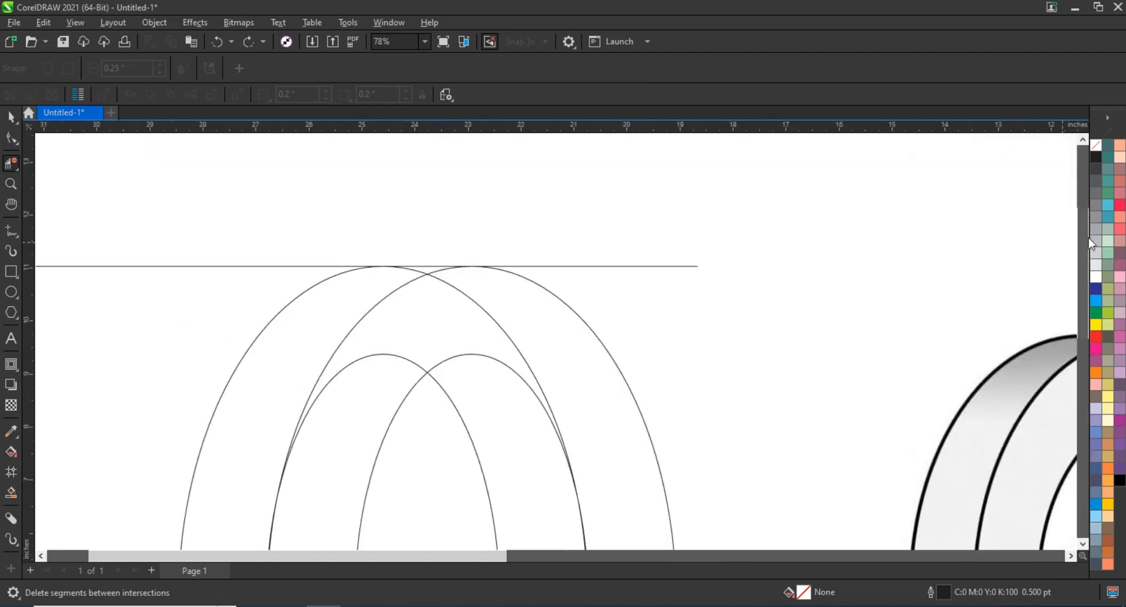
pyautogui.click(405, 327)
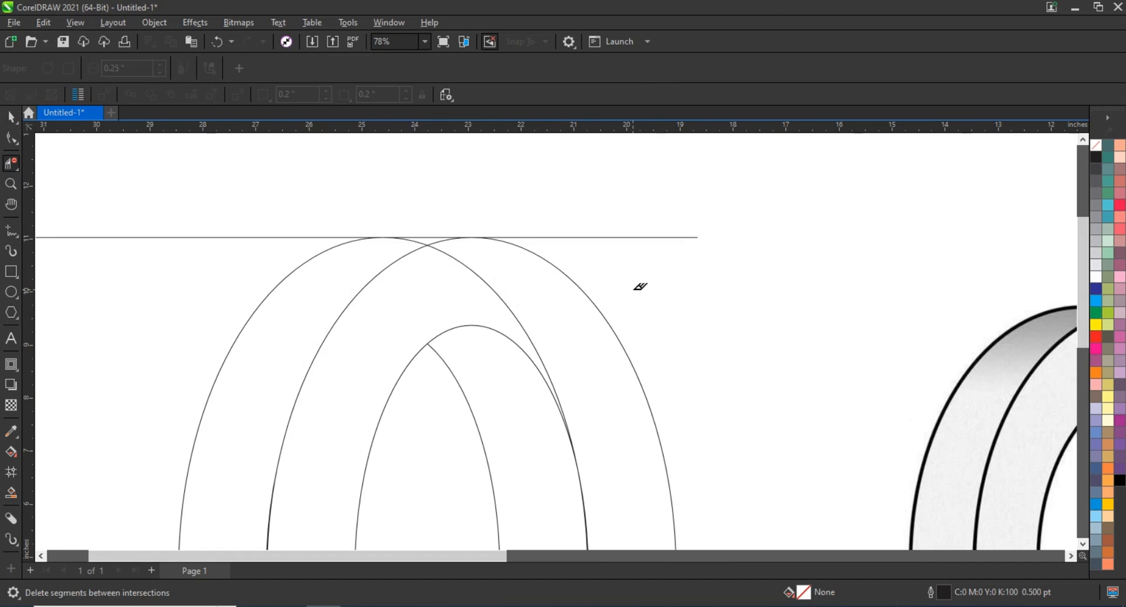
pyautogui.click(469, 270)
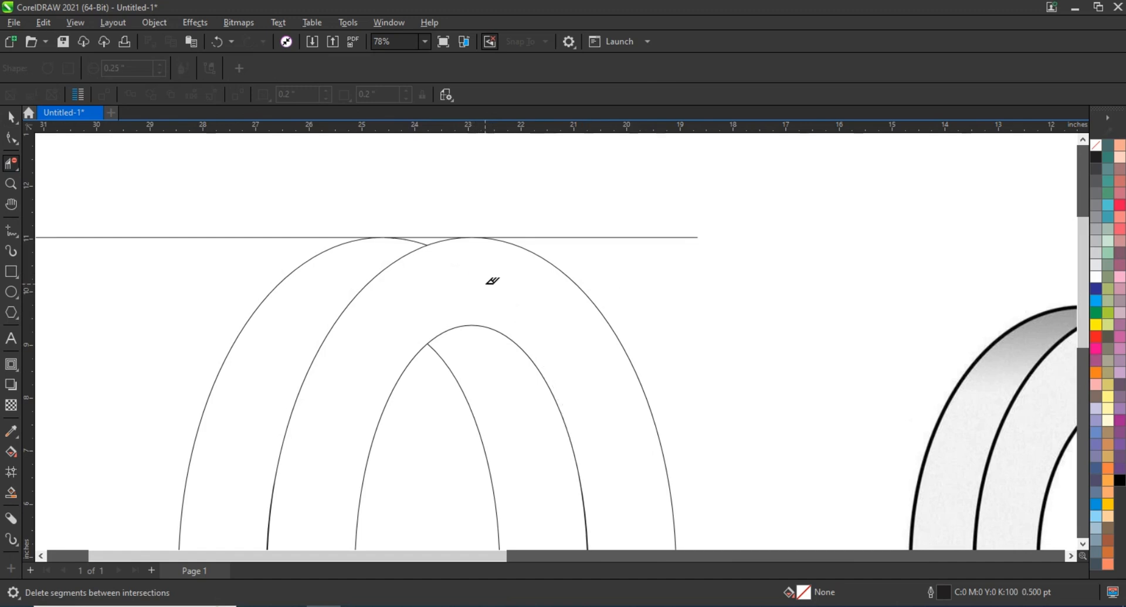
# Step: Delete the short arc stubs between the outer ellipses' crossings and the tangent lines at the bottom and top of the rings
pyautogui.scroll(-4, 492, 281)
pyautogui.scroll(3, 514, 448)
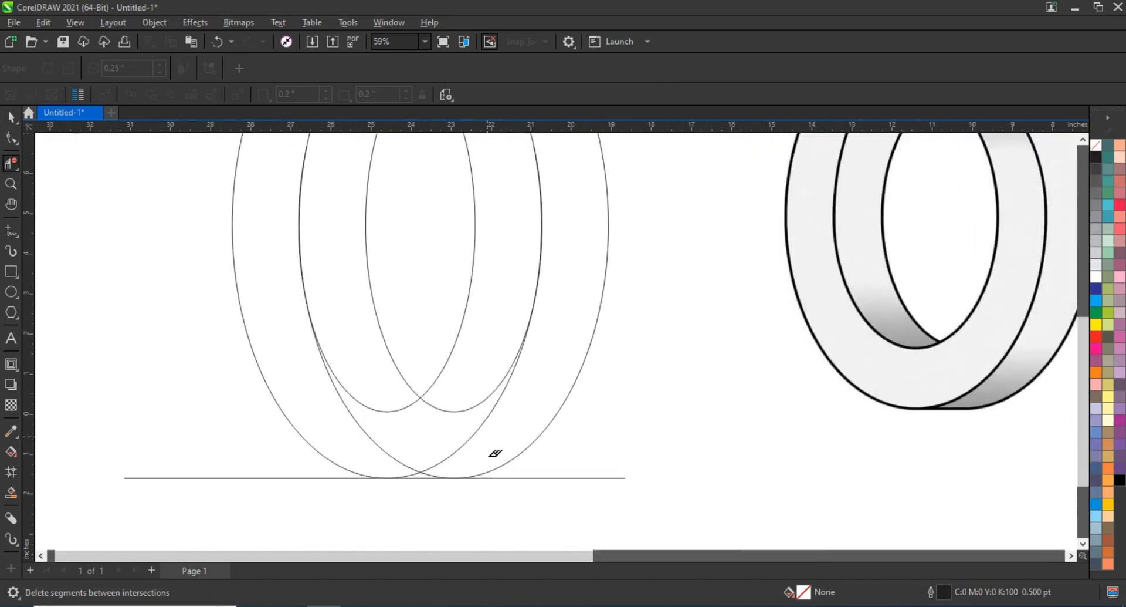
pyautogui.click(431, 472)
pyautogui.scroll(-3, 536, 440)
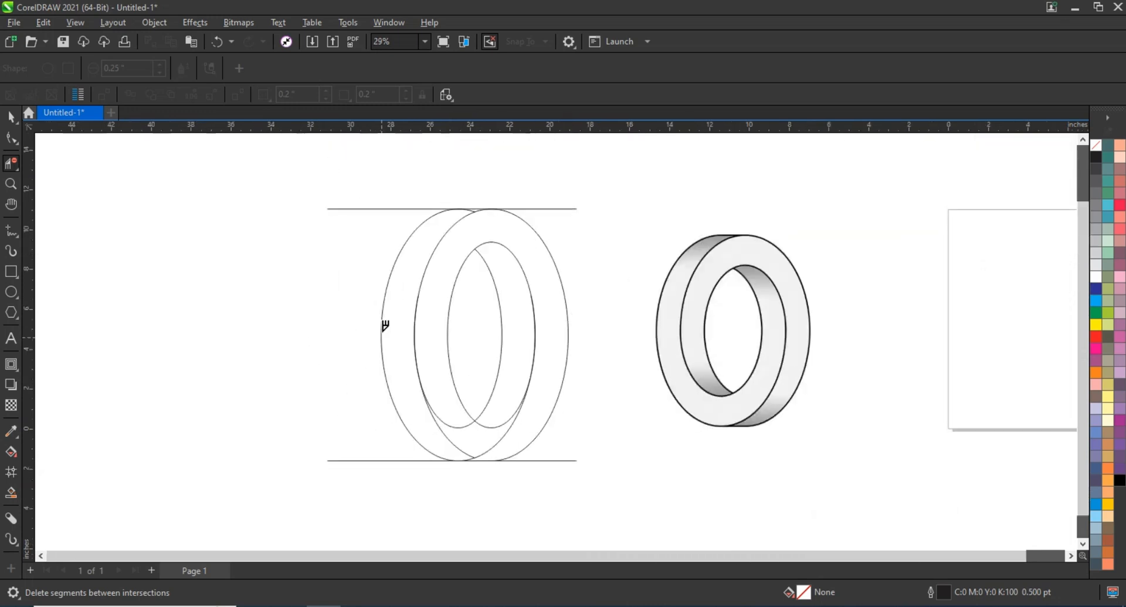
pyautogui.scroll(4, 472, 232)
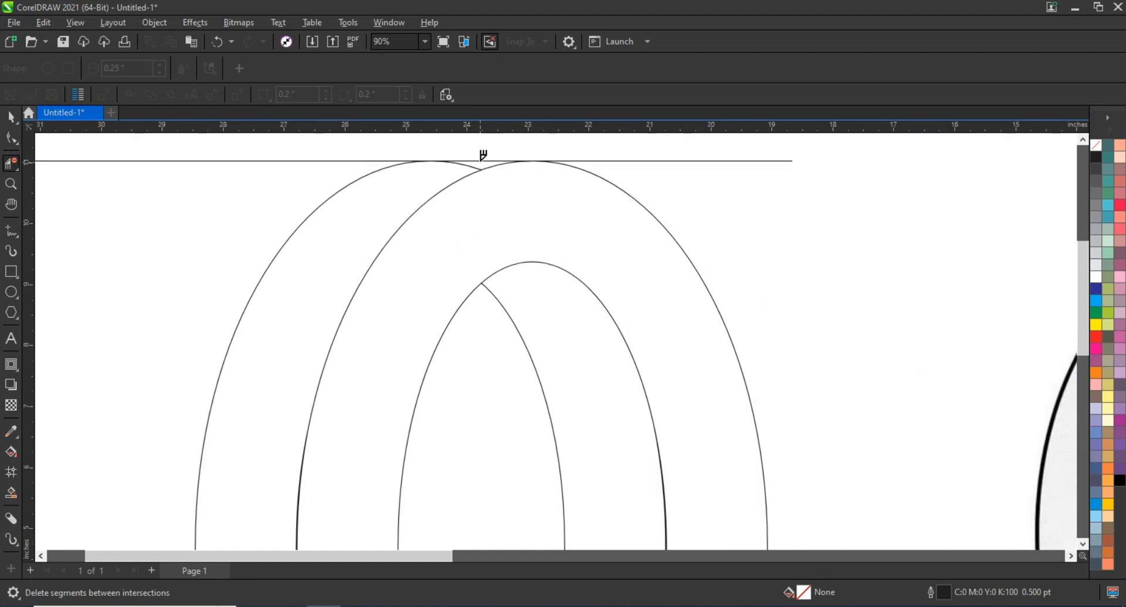
pyautogui.scroll(-5, 405, 244)
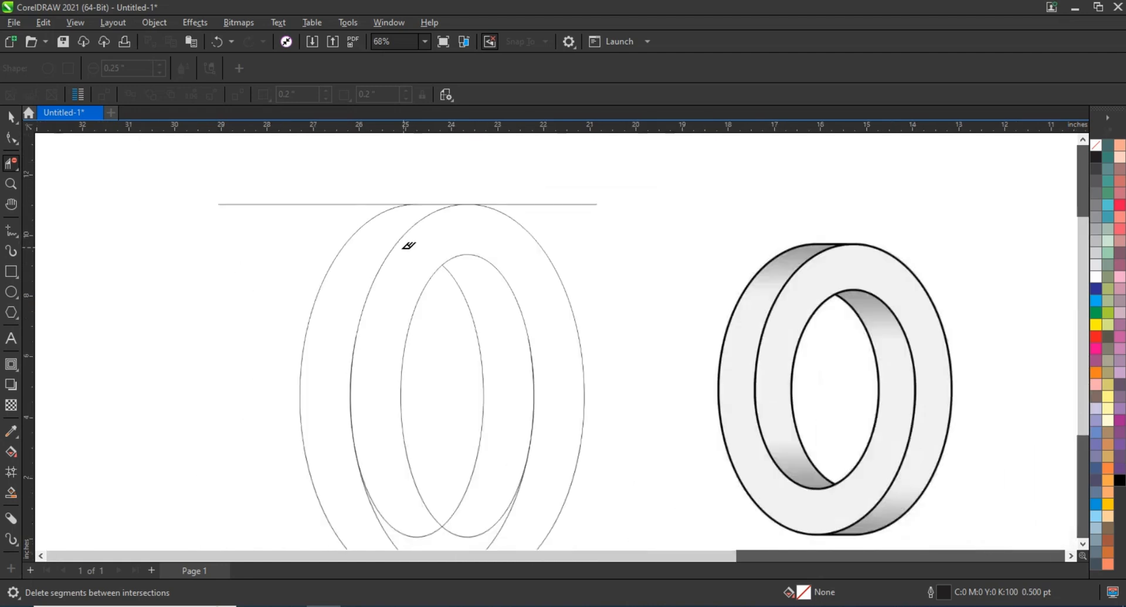
# Step: Delete the outer and inner ellipse arcs that still overlap the lower part of the ring face
pyautogui.scroll(1, 420, 480)
pyautogui.click(421, 457)
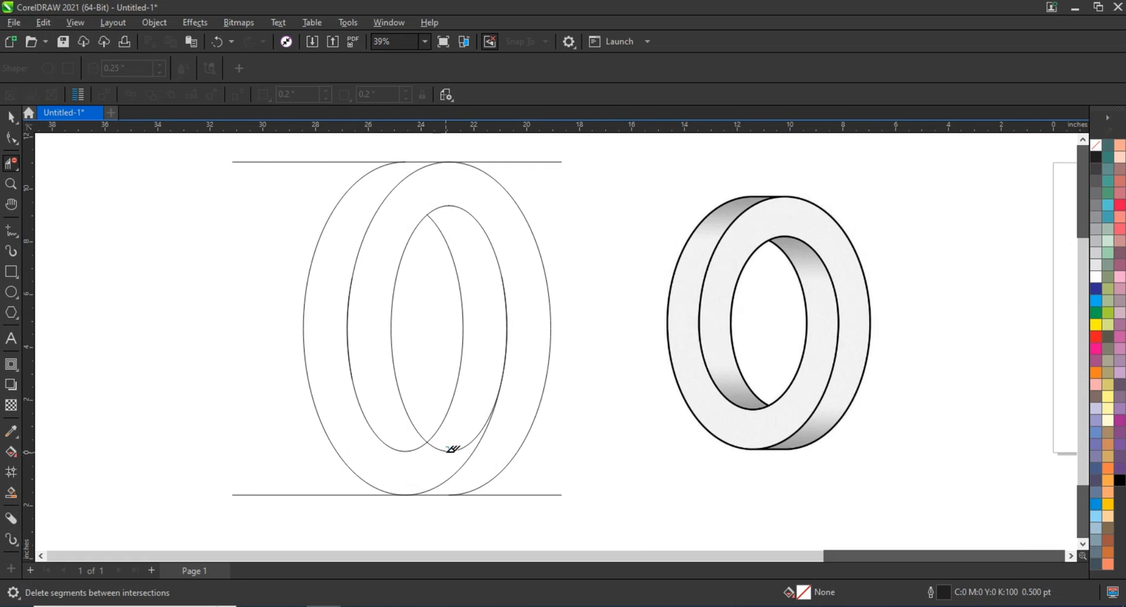
pyautogui.scroll(-1, 558, 359)
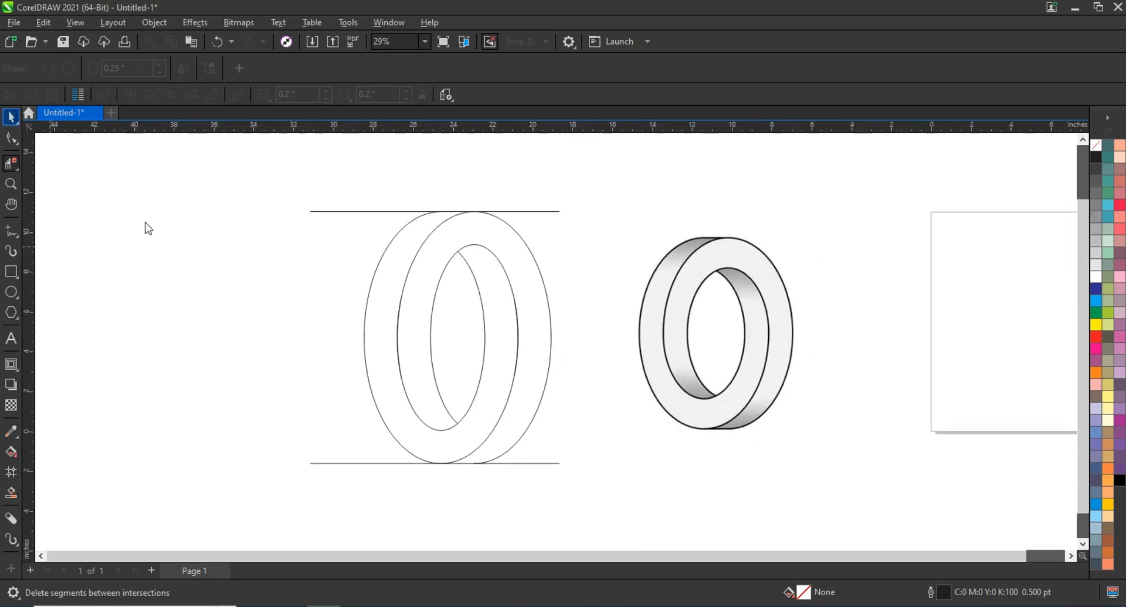
# Step: Use Smart Fill to create two interlocking ring faces with a blue fill and a 0.5 pt black outline
pyautogui.scroll(-1, 264, 311)
pyautogui.press('space')
pyautogui.click(10, 491)
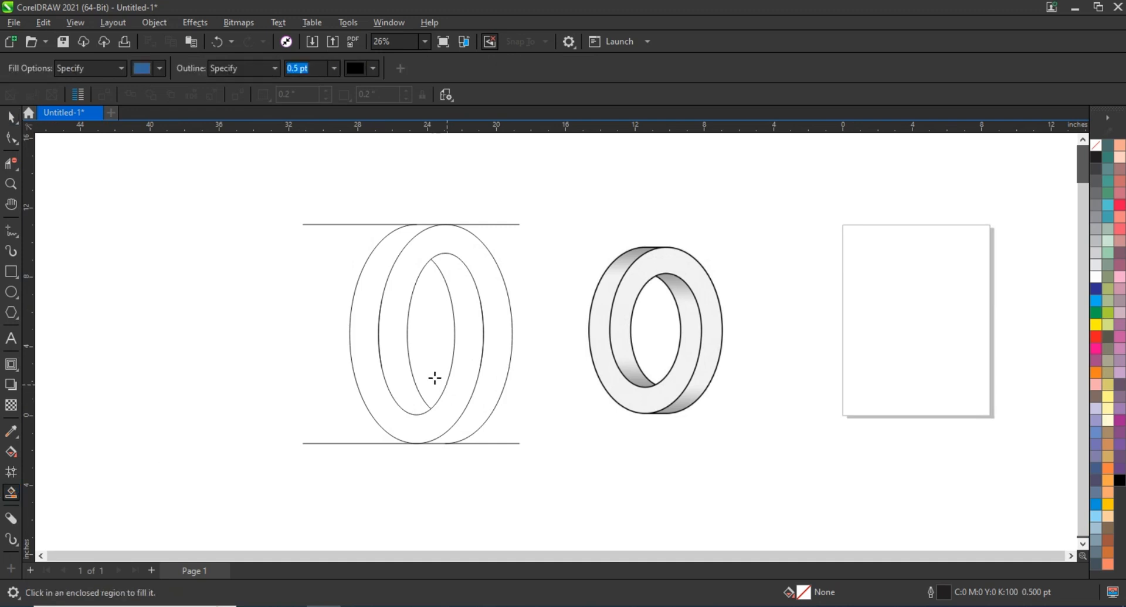
pyautogui.click(400, 362)
pyautogui.click(368, 371)
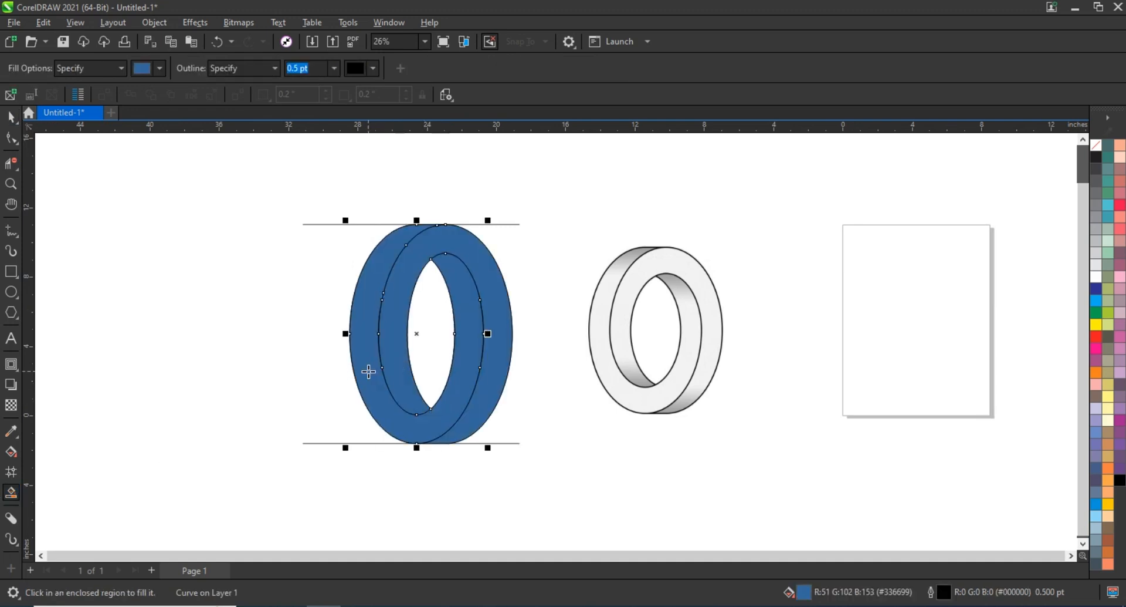
# Step: Move the two blue ring faces off to the left of the line drawing and delete the leftover line drawing
pyautogui.click(10, 116)
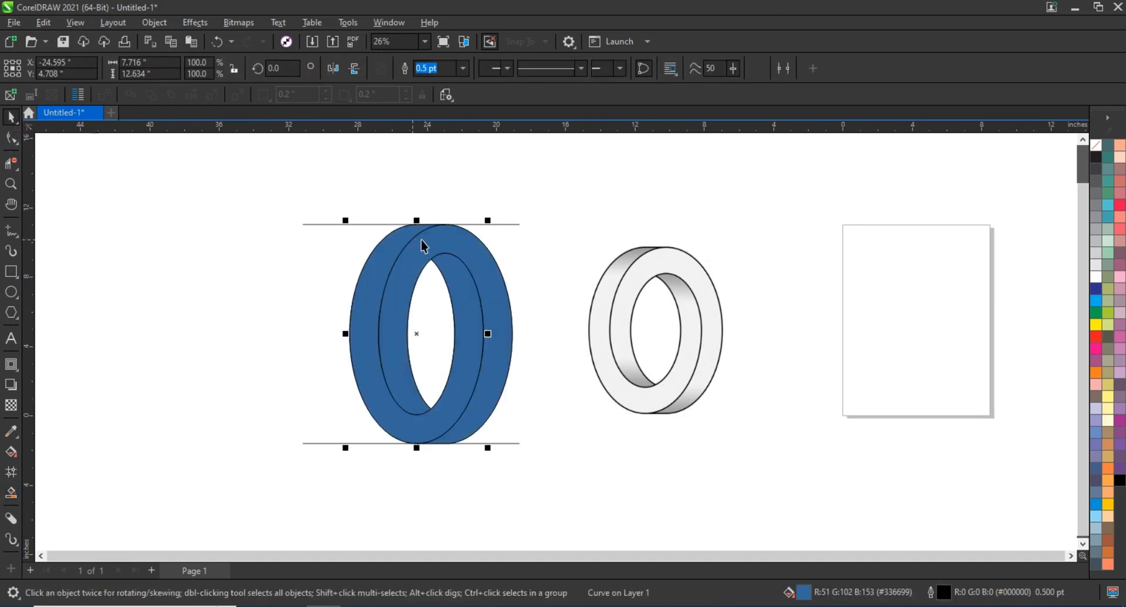
pyautogui.moveTo(443, 242); pyautogui.dragTo(231, 242)
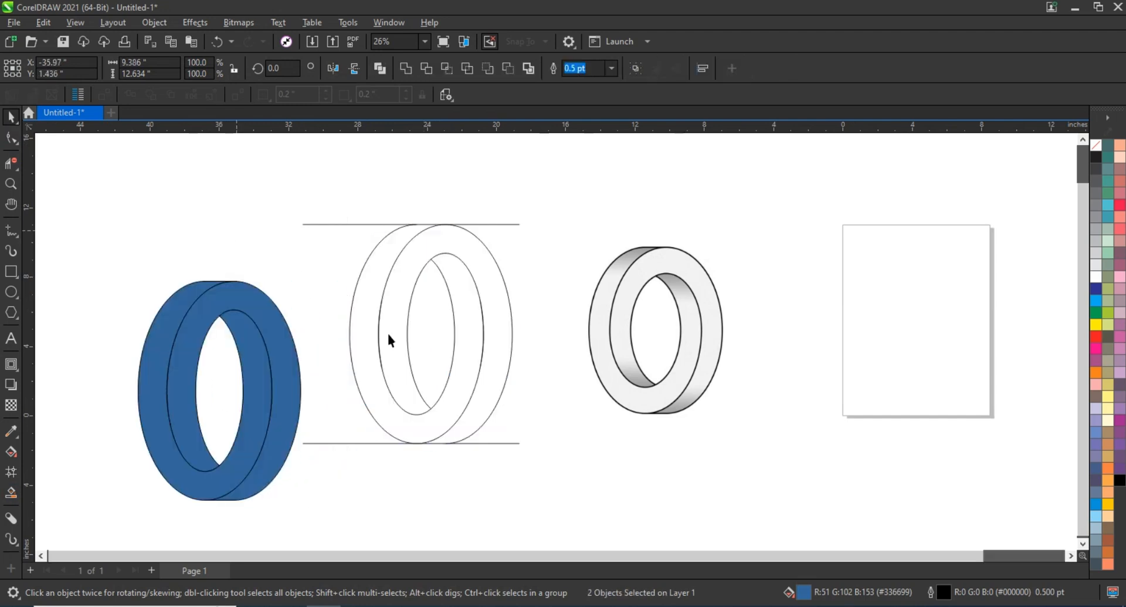
pyautogui.moveTo(577, 480); pyautogui.dragTo(578, 481)
pyautogui.press('Delete')
# Step: Move both blue ring faces together back beside the shaded reference ring
pyautogui.moveTo(81, 244); pyautogui.dragTo(282, 370)
pyautogui.moveTo(293, 368); pyautogui.dragTo(412, 339)
pyautogui.hotkey('ctrl', 'z')
pyautogui.moveTo(129, 227); pyautogui.dragTo(372, 503)
pyautogui.moveTo(259, 412); pyautogui.dragTo(463, 340)
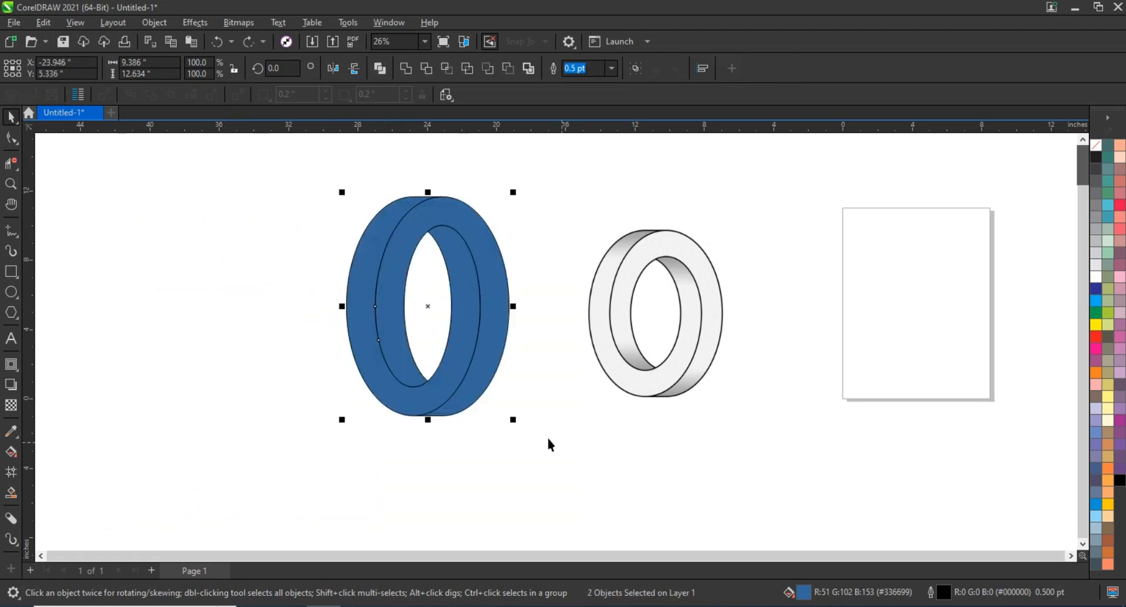
# Step: Recolour one ring face bright sky blue and the other dark navy blue
pyautogui.click(448, 362)
pyautogui.click(1096, 301)
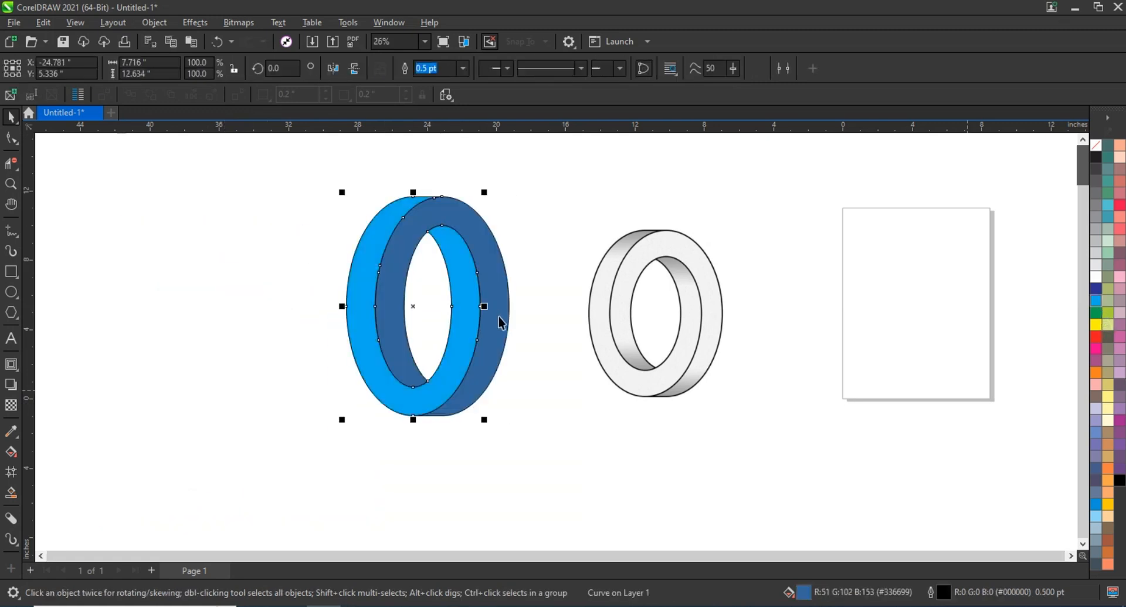
pyautogui.click(1096, 289)
# Step: Remove the outline colour from both ring faces
pyautogui.moveTo(301, 176); pyautogui.dragTo(526, 449)
pyautogui.rightClick(1095, 148)
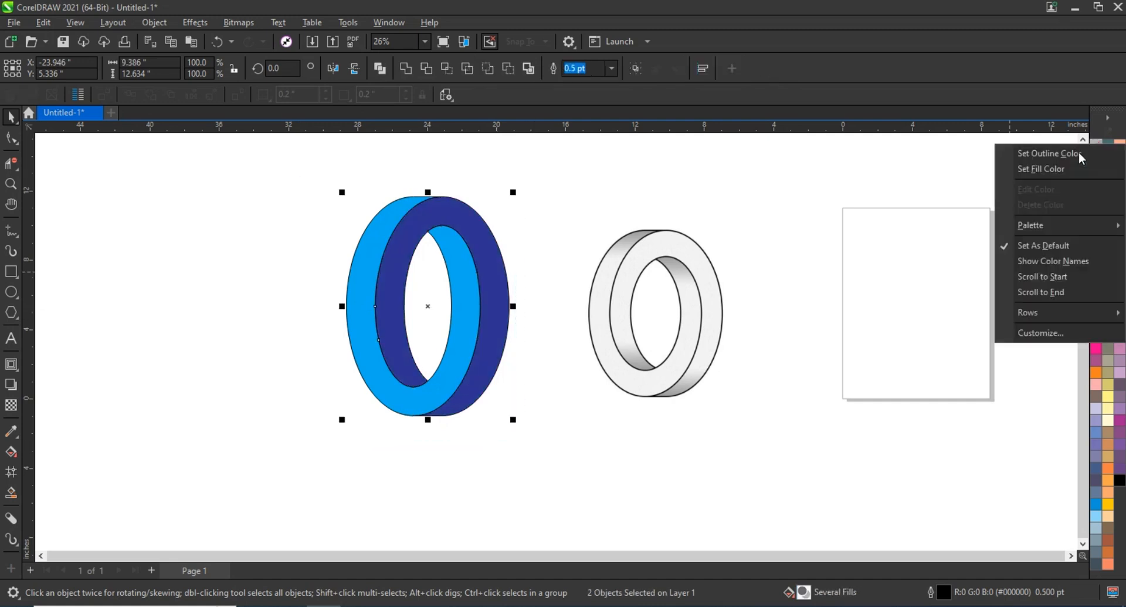
pyautogui.click(1050, 153)
pyautogui.click(528, 184)
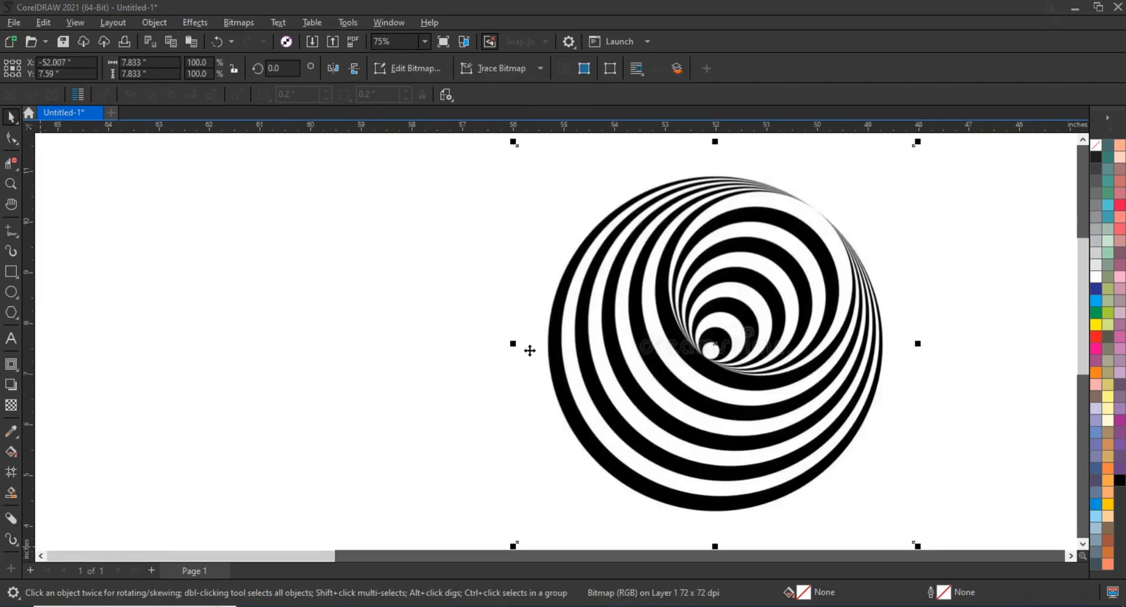
# Step: Draw a circle about 8.26 inches in diameter left of the striped reference and set its outline to 3.0 pt
pyautogui.click(998, 324)
pyautogui.scroll(-2, 998, 325)
pyautogui.click(11, 292)
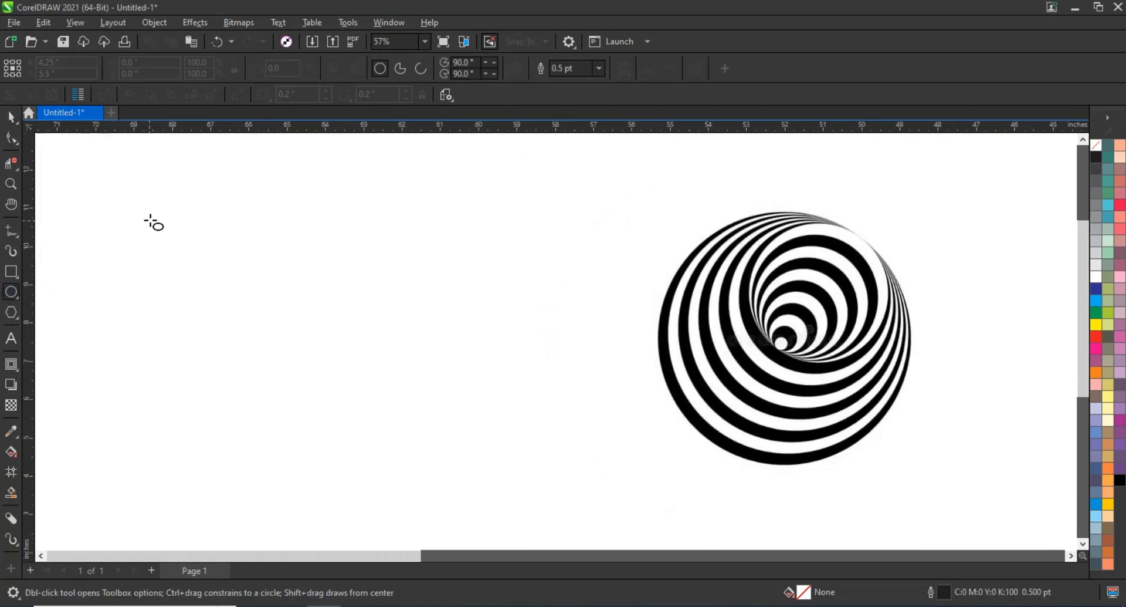
pyautogui.moveTo(146, 184); pyautogui.dragTo(354, 503)
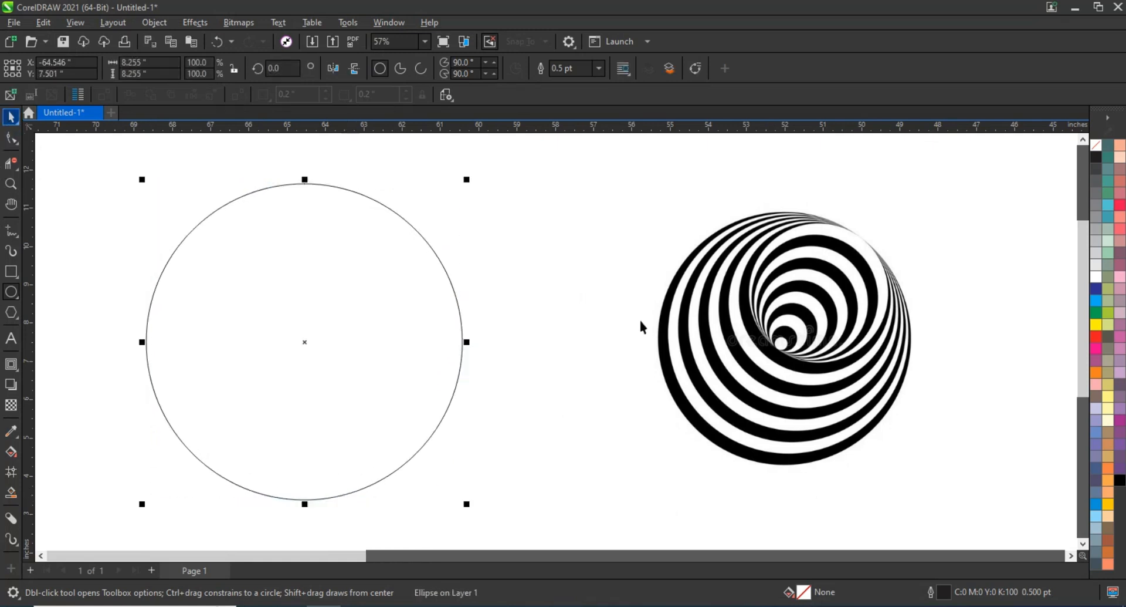
pyautogui.press('space')
pyautogui.click(599, 69)
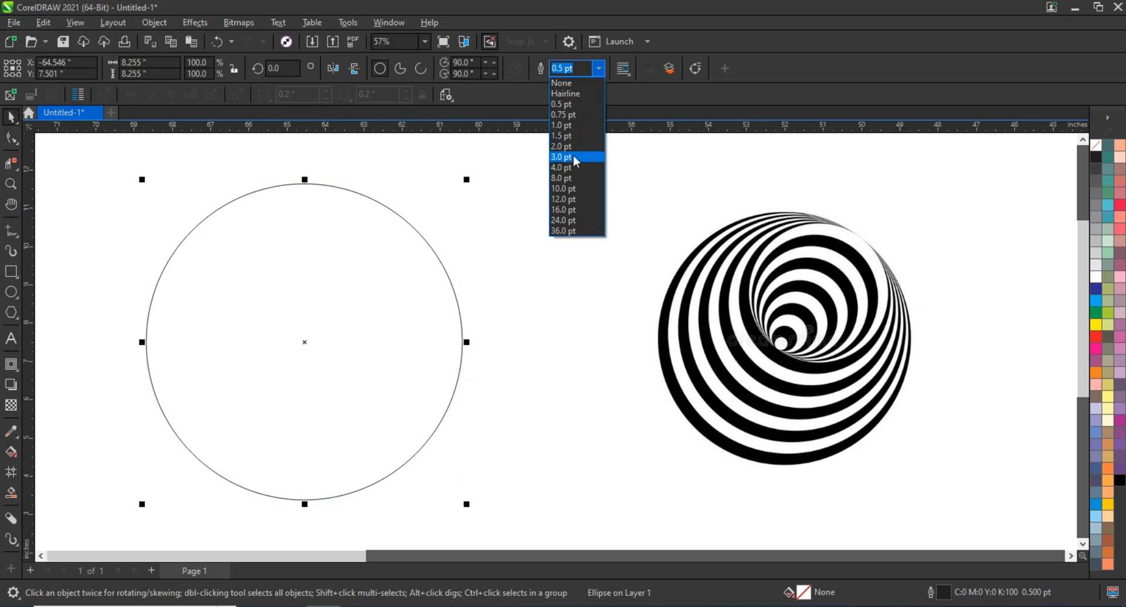
pyautogui.click(592, 200)
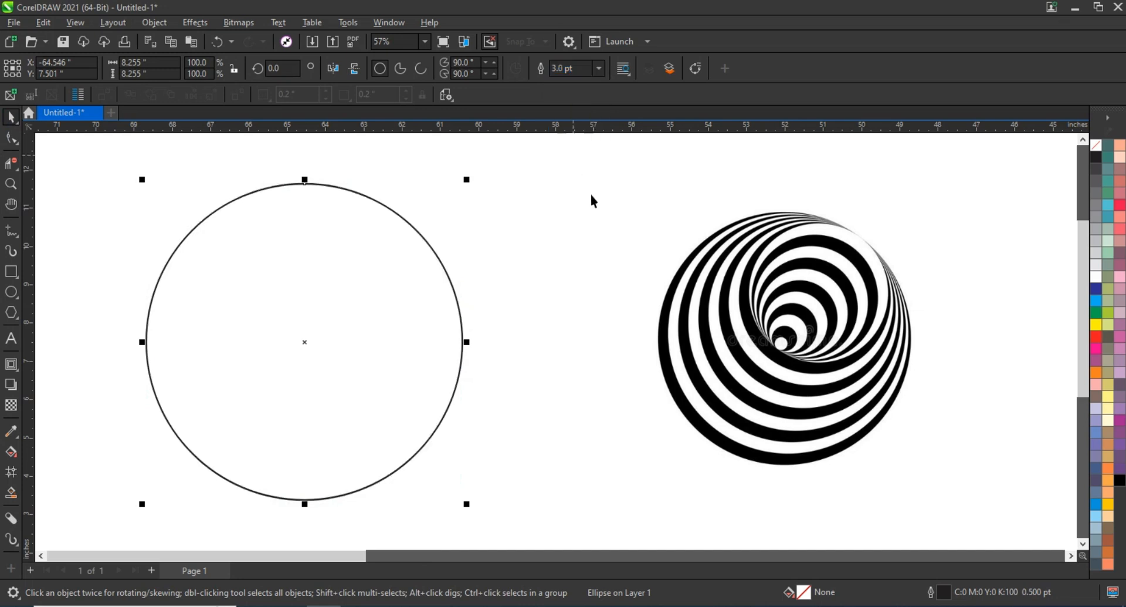
# Step: Apply an inward contour to the circle with 14 steps at a 0.271-inch offset
pyautogui.click(11, 365)
pyautogui.moveTo(303, 182); pyautogui.dragTo(309, 323)
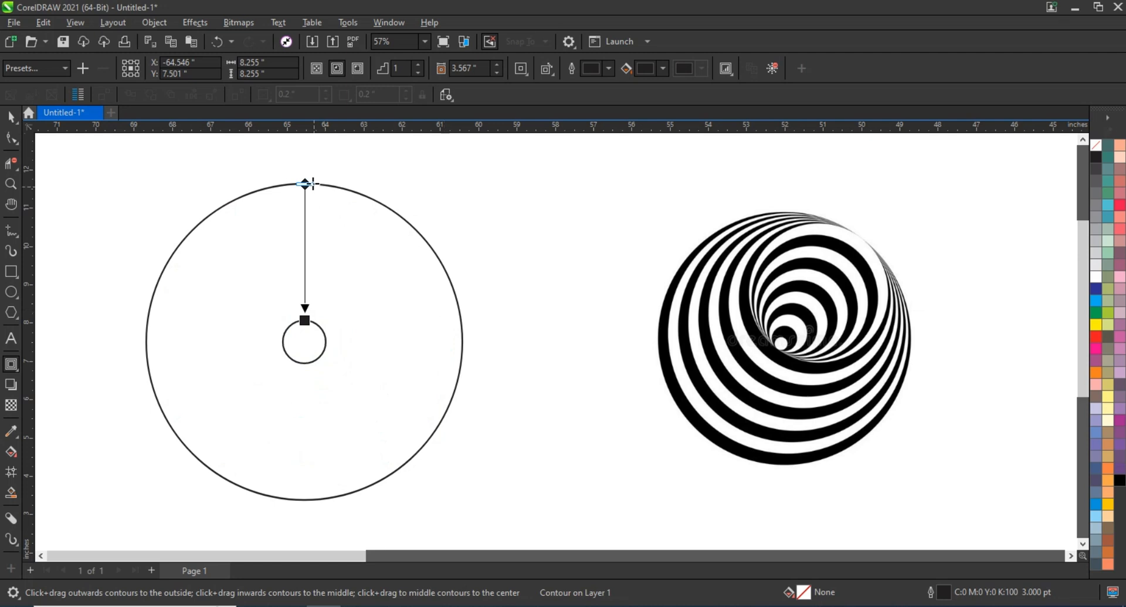
pyautogui.moveTo(312, 183); pyautogui.dragTo(313, 219)
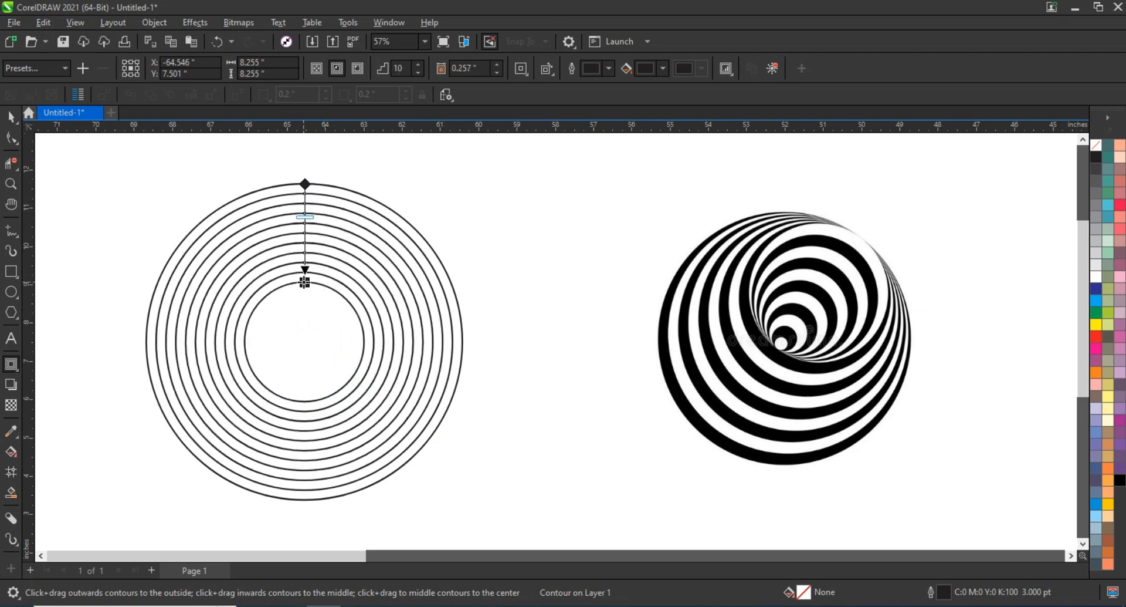
pyautogui.moveTo(304, 282); pyautogui.dragTo(305, 329)
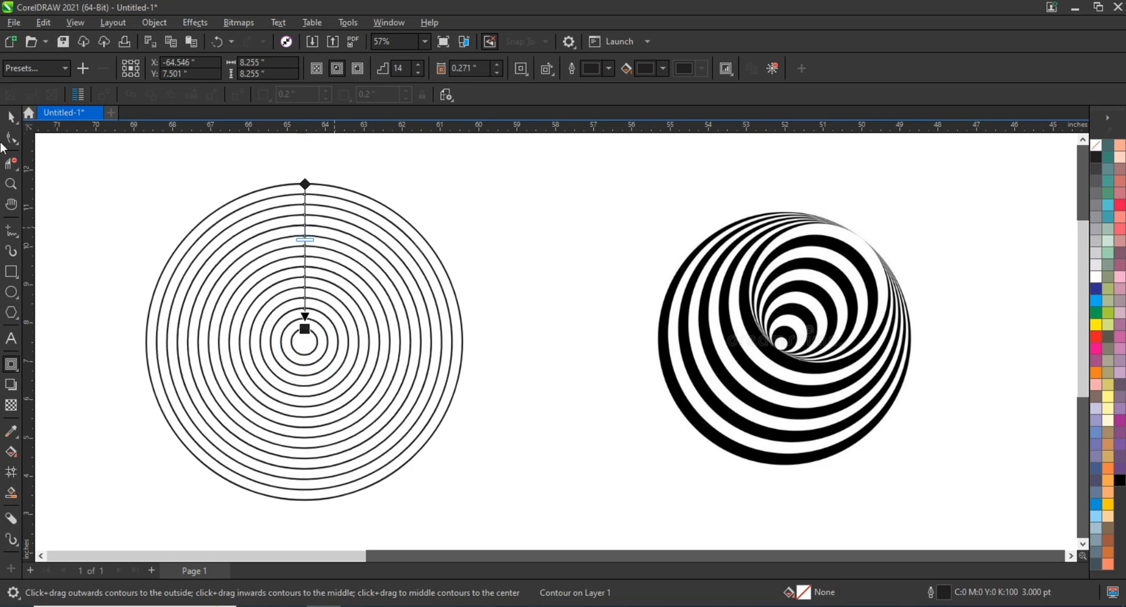
# Step: Break the contour apart and ungroup the resulting inner circles
pyautogui.click(11, 117)
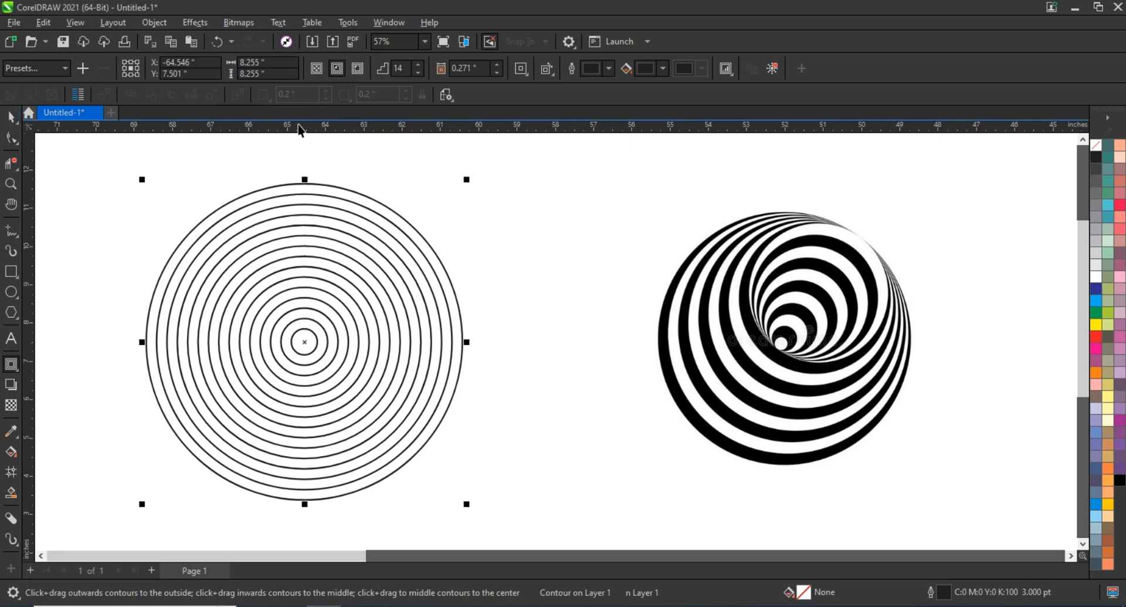
pyautogui.click(155, 24)
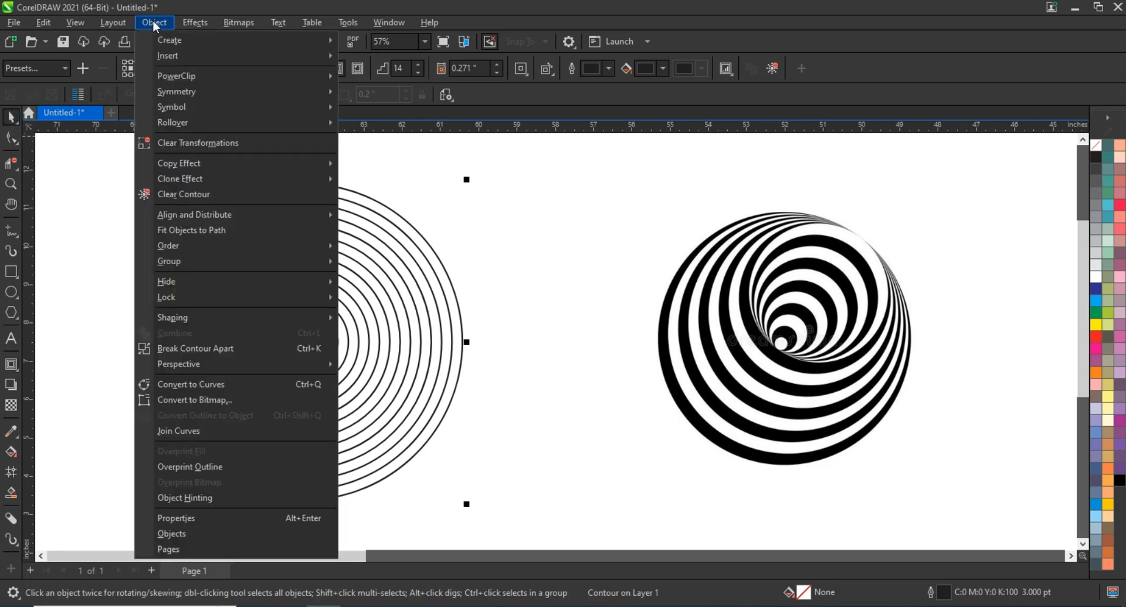
pyautogui.click(201, 348)
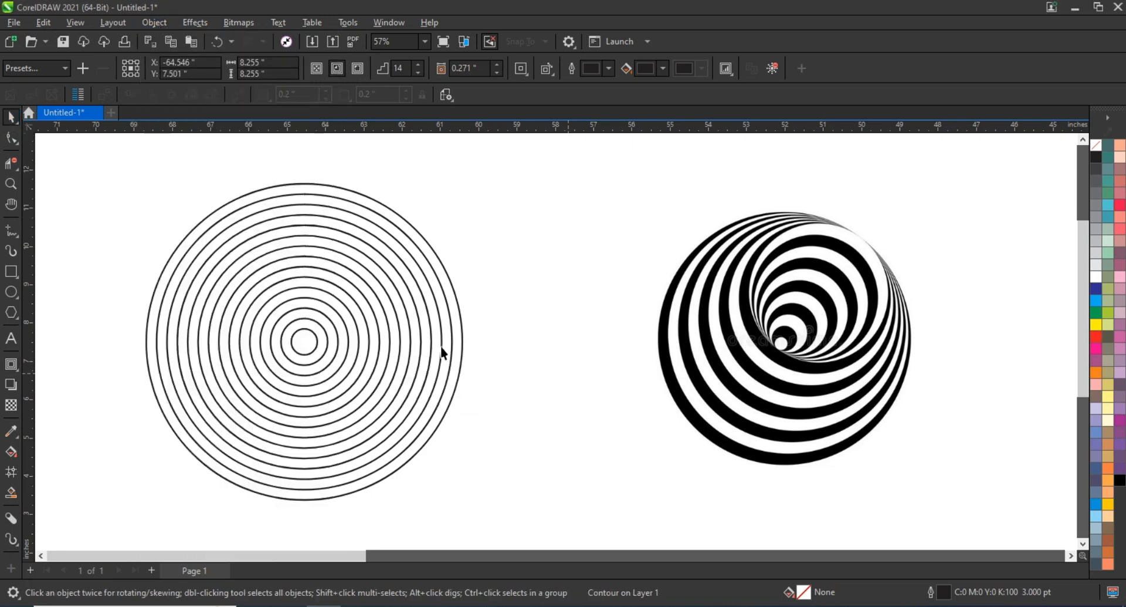
pyautogui.click(412, 233)
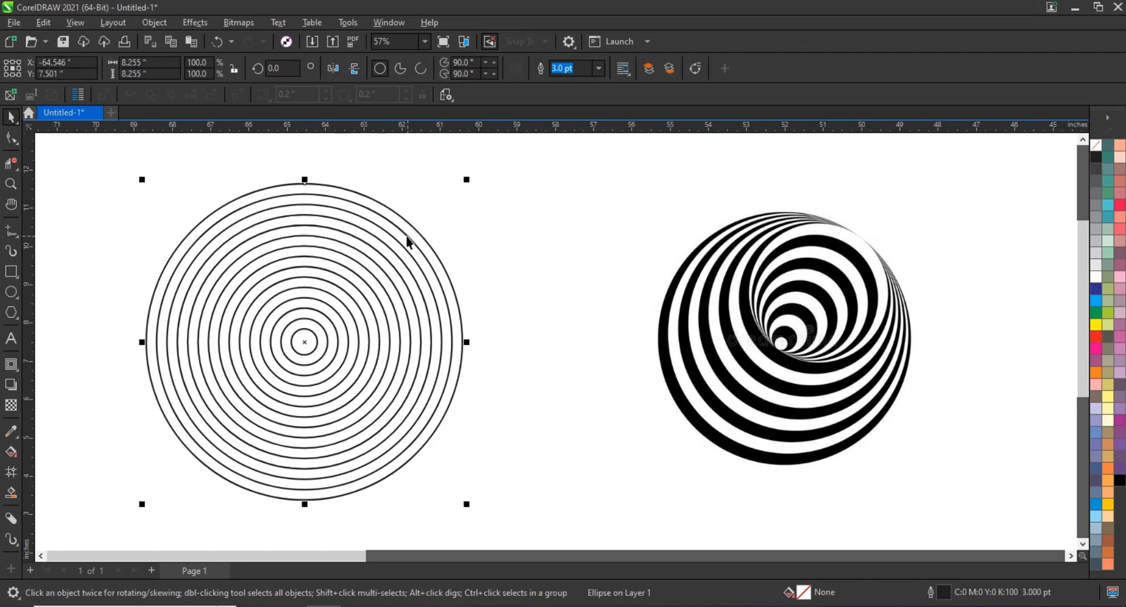
pyautogui.click(409, 235)
pyautogui.click(461, 69)
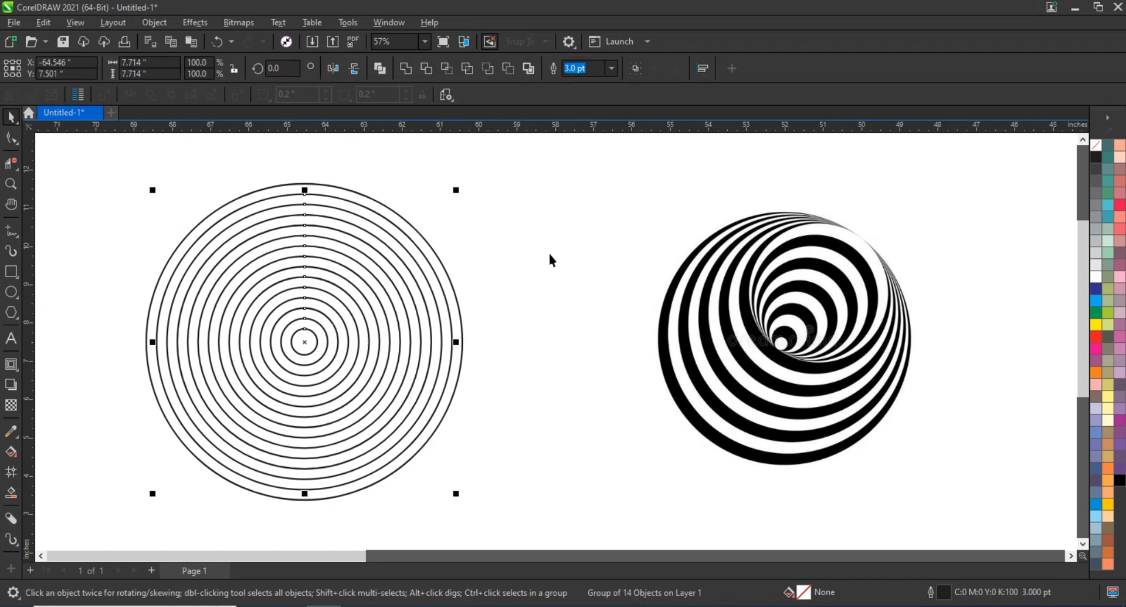
pyautogui.click(550, 252)
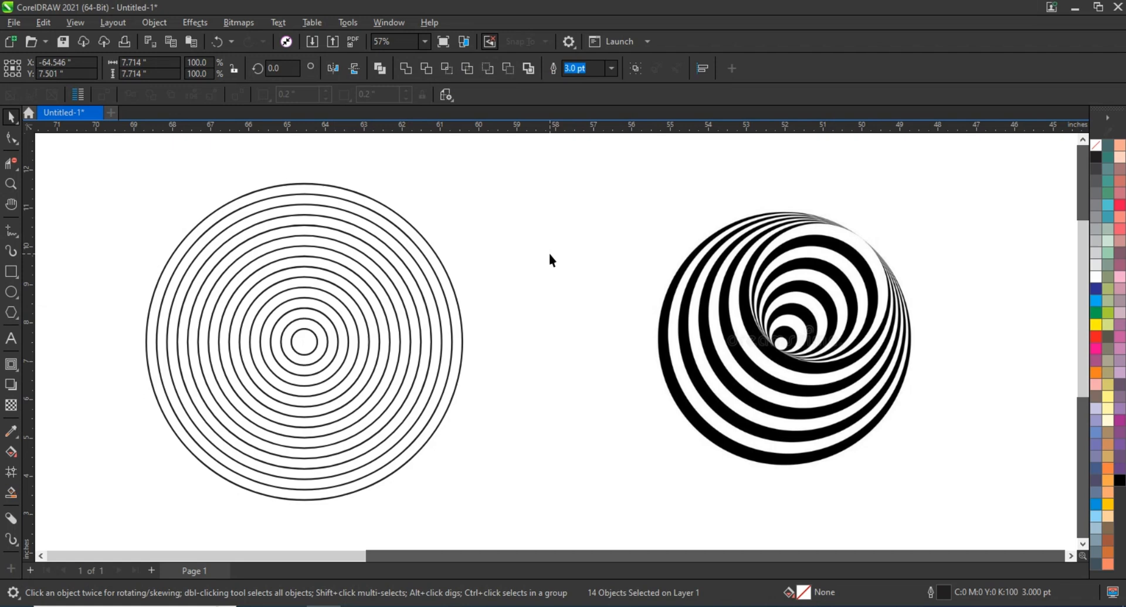
# Step: Select the seven innermost concentric circles and move them out to the left of the remaining larger circles
pyautogui.click(311, 331)
pyautogui.keyDown('shift'); pyautogui.click(316, 322); pyautogui.keyUp('shift')
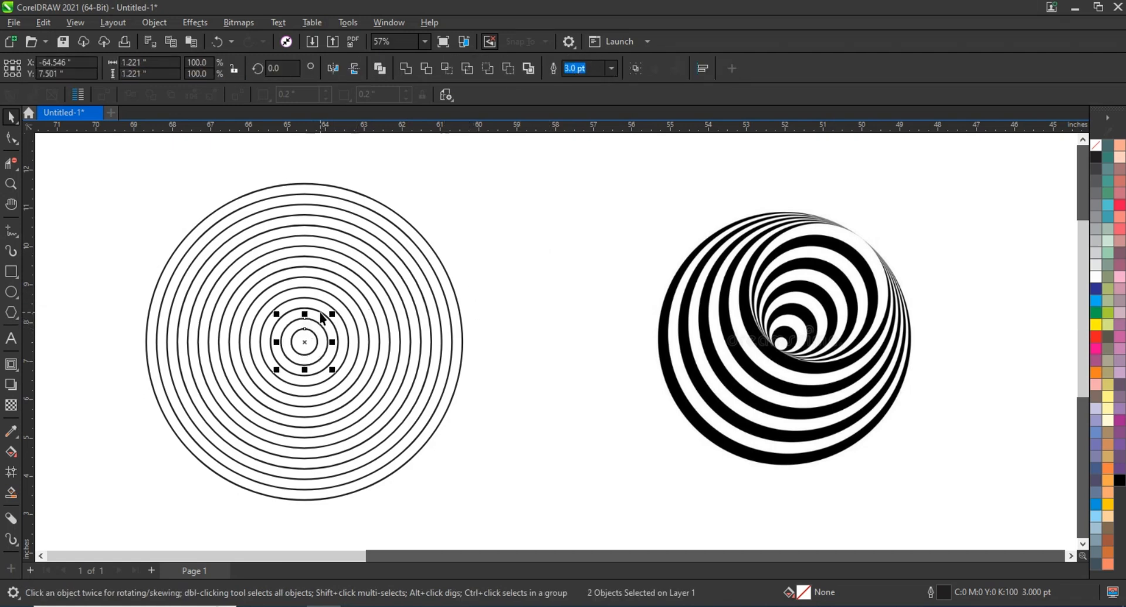
pyautogui.keyDown('shift'); pyautogui.click(321, 312); pyautogui.keyUp('shift')
pyautogui.keyDown('shift'); pyautogui.click(329, 301); pyautogui.keyUp('shift')
pyautogui.keyDown('shift'); pyautogui.click(332, 294); pyautogui.keyUp('shift')
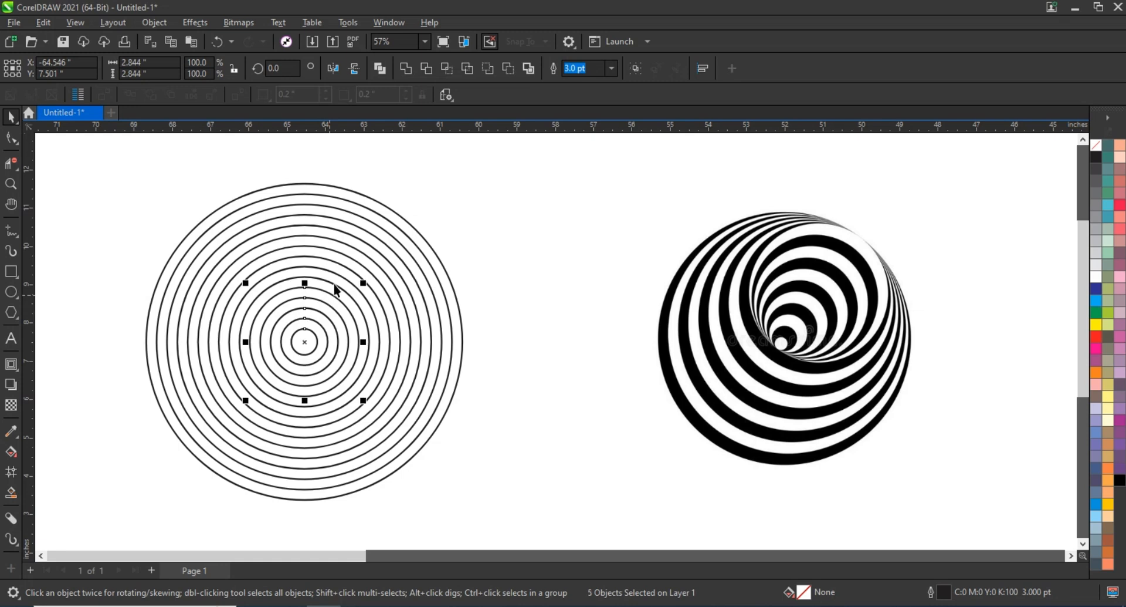
pyautogui.keyDown('shift'); pyautogui.click(335, 284); pyautogui.keyUp('shift')
pyautogui.keyDown('shift'); pyautogui.click(342, 282); pyautogui.keyUp('shift')
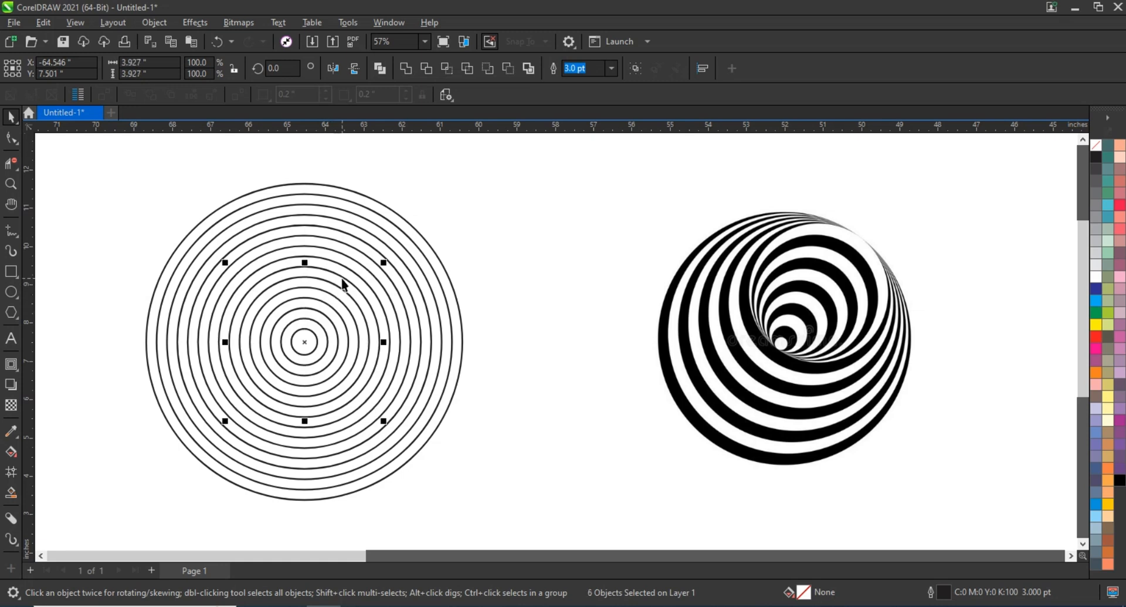
pyautogui.scroll(-1, 343, 278)
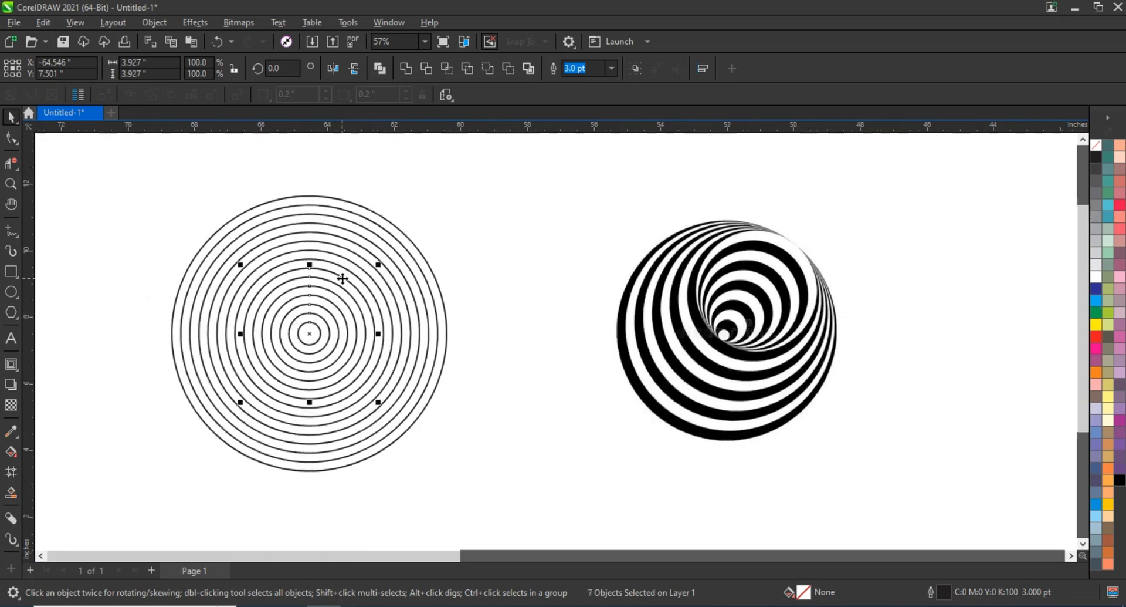
pyautogui.moveTo(310, 329); pyautogui.dragTo(91, 331)
pyautogui.click(150, 211)
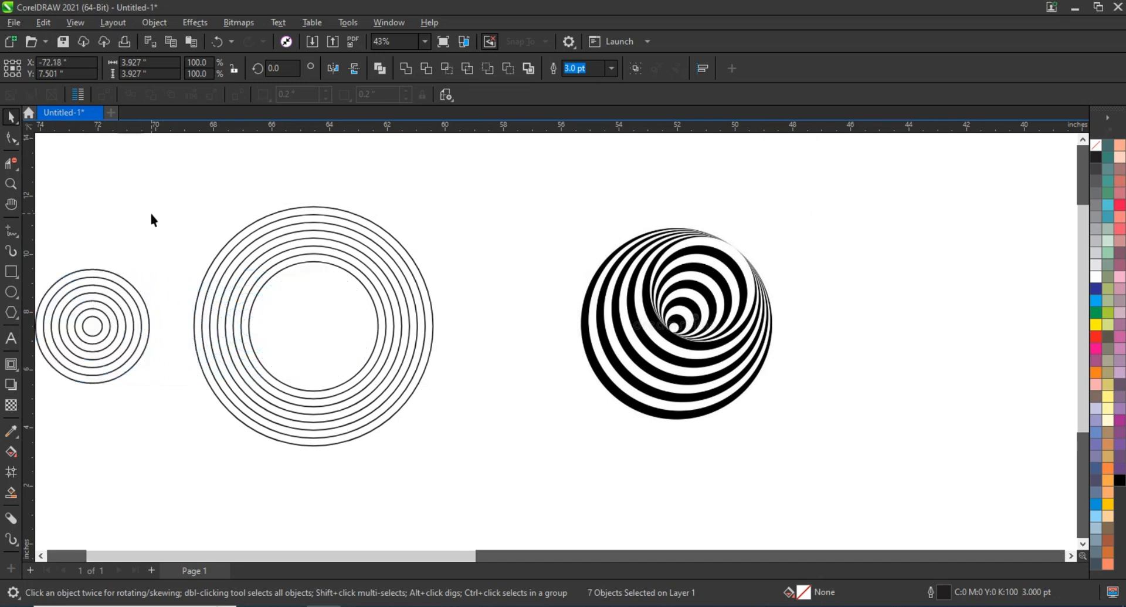
# Step: Select the eight remaining large circles and align them by their right edges
pyautogui.moveTo(154, 176); pyautogui.dragTo(218, 287)
pyautogui.moveTo(381, 428); pyautogui.dragTo(454, 463)
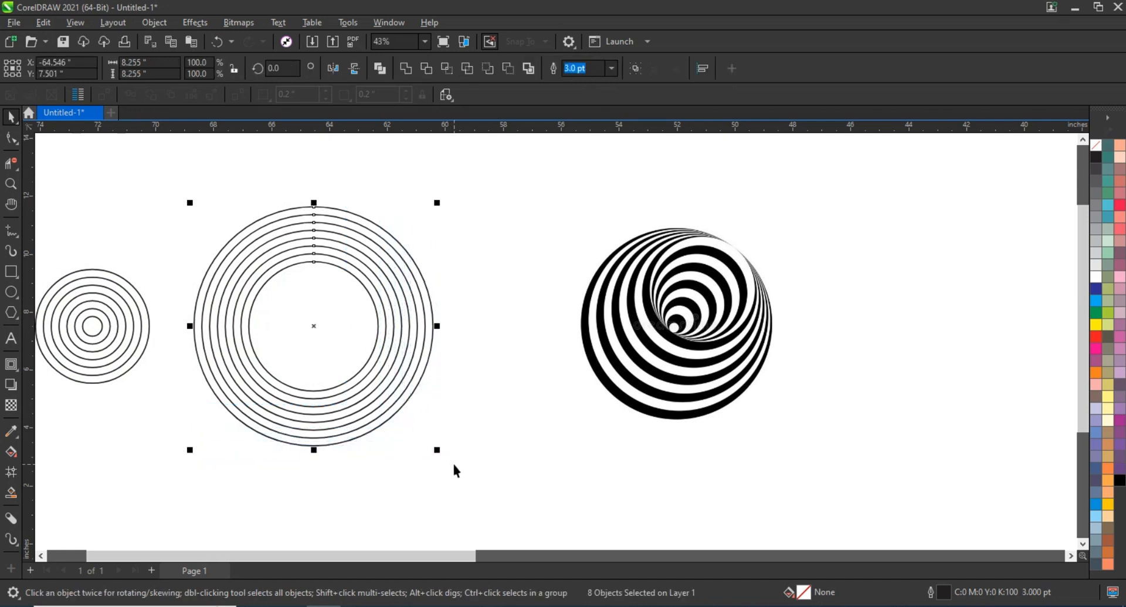
pyautogui.press('r')
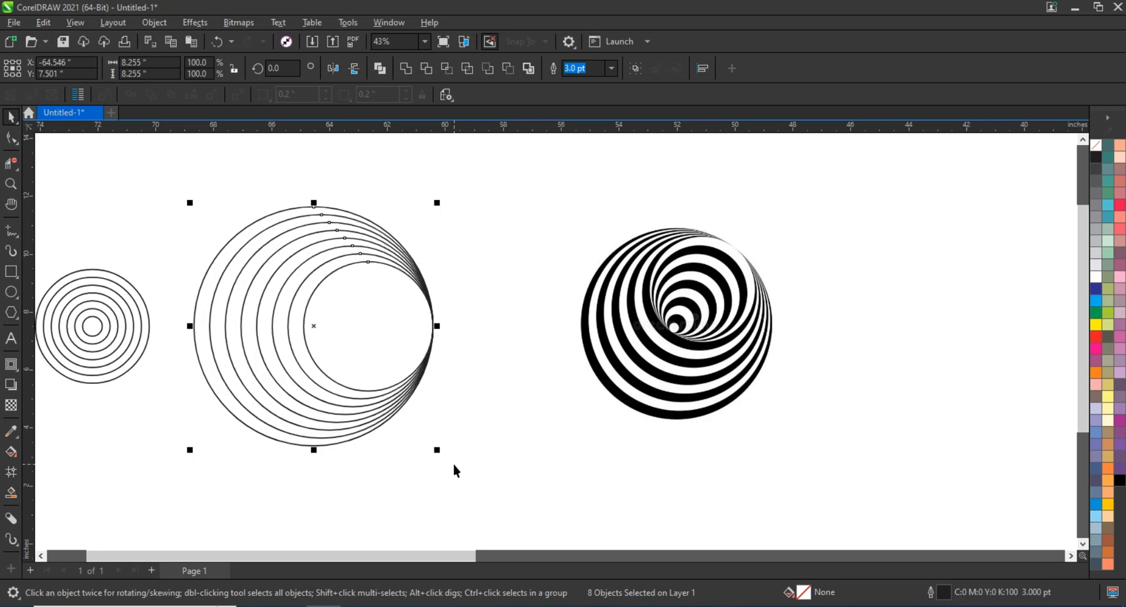
pyautogui.click(454, 463)
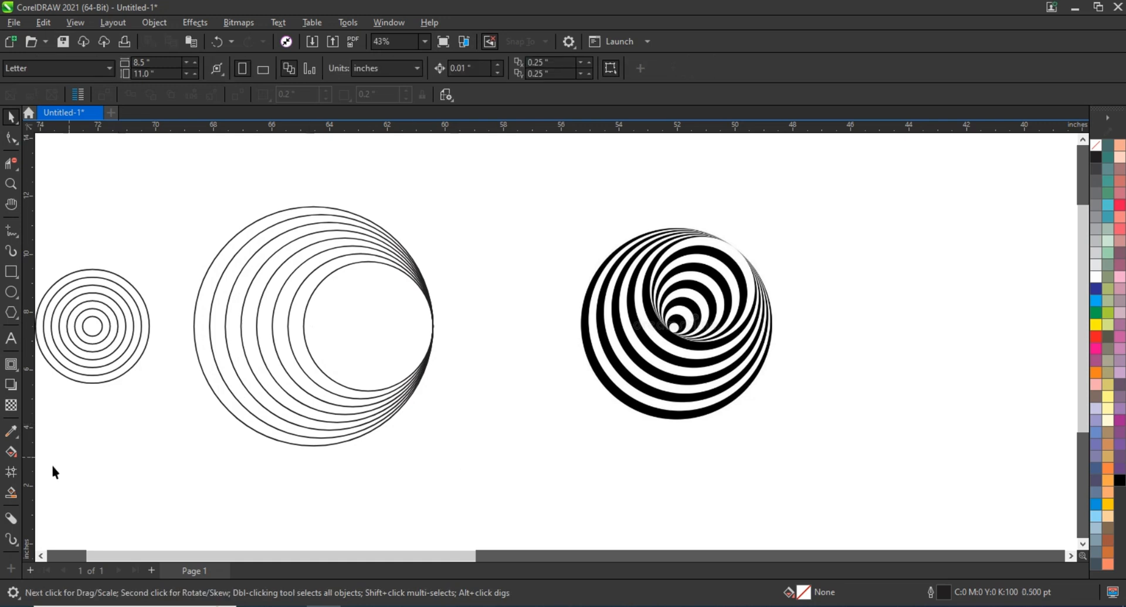
# Step: Smart-fill four alternating crescents of the large circle set in blue, from the innermost crescent to the outermost
pyautogui.click(14, 493)
pyautogui.click(302, 353)
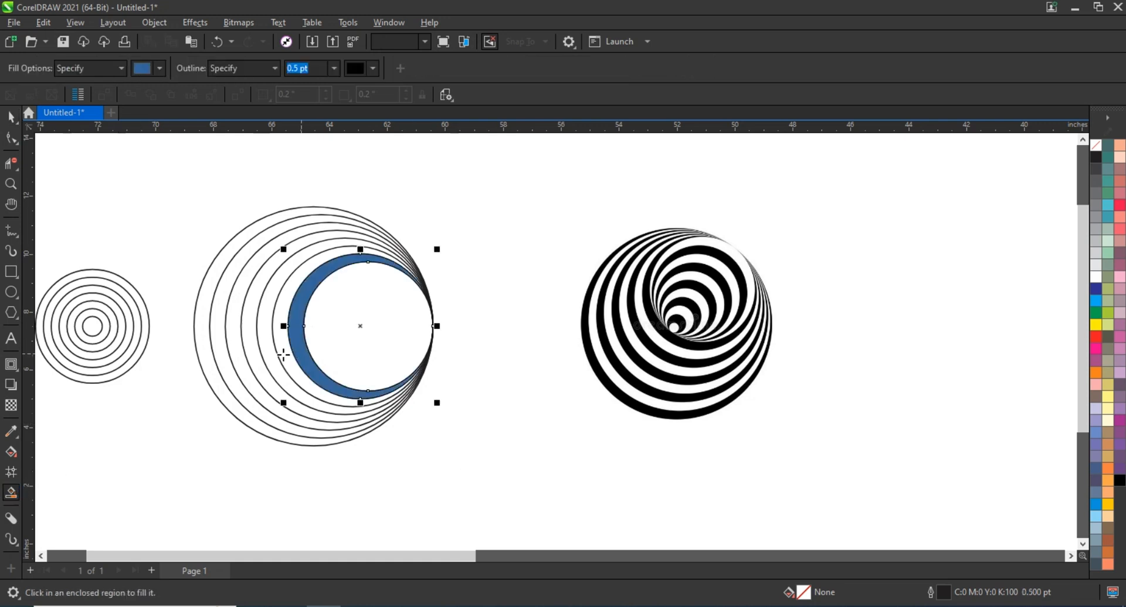
pyautogui.click(269, 358)
pyautogui.click(239, 357)
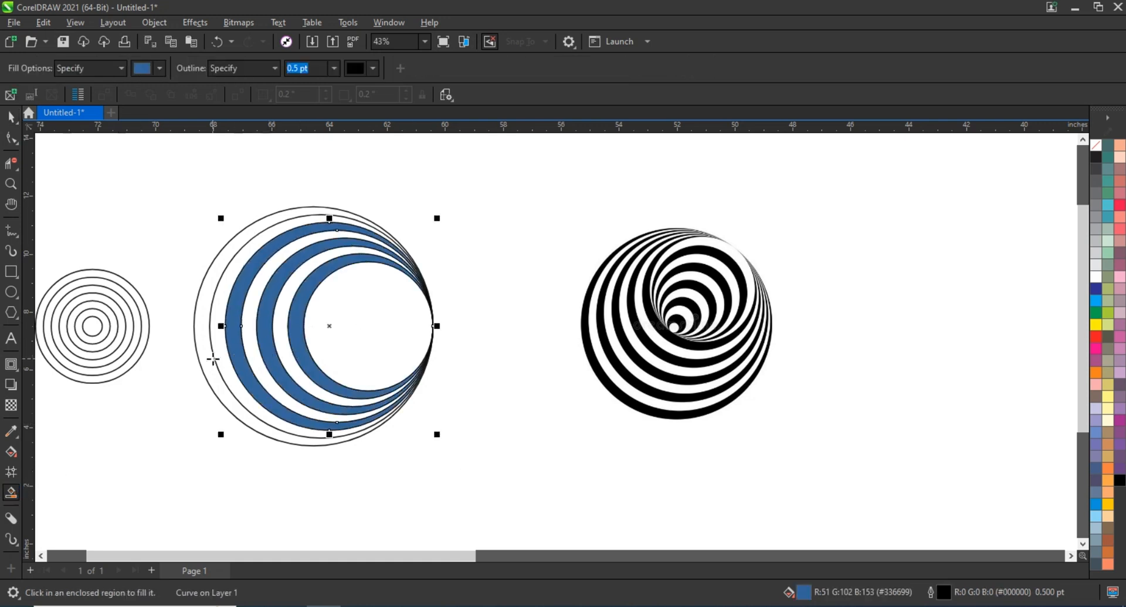
pyautogui.click(211, 359)
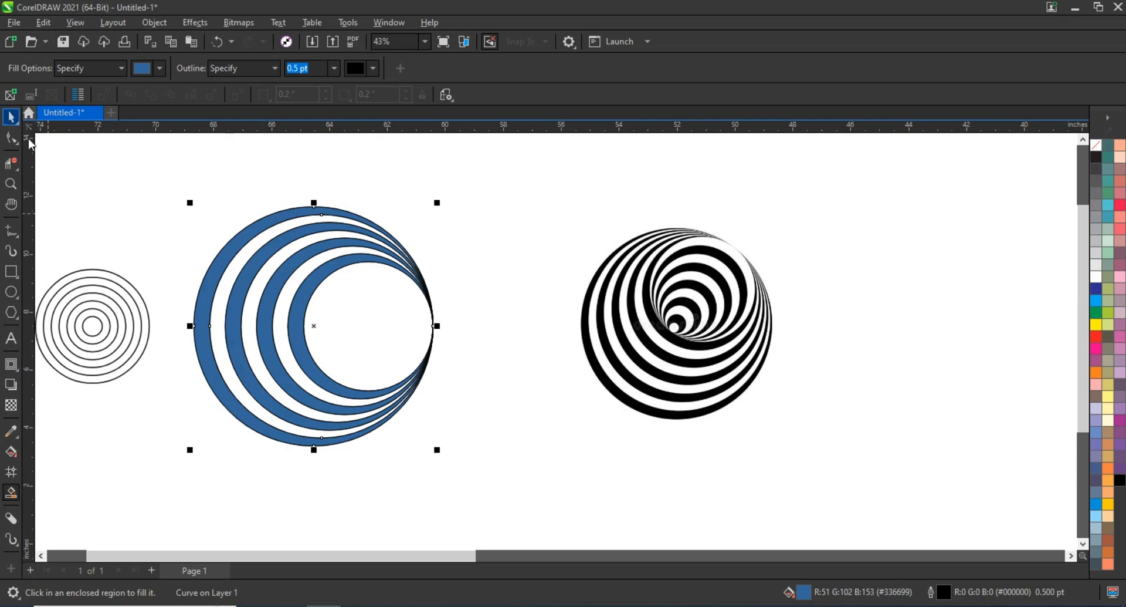
# Step: Try to combine the four blue crescents and fill them black, and undo the attempt
pyautogui.press('space')
pyautogui.click(300, 339)
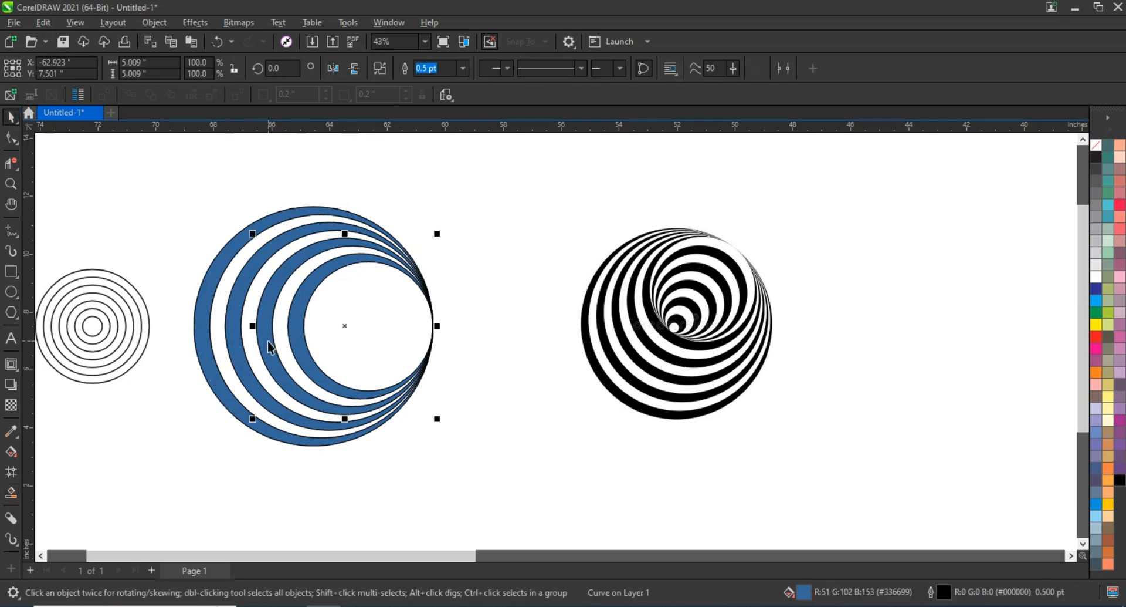
pyautogui.keyDown('shift'); pyautogui.click(229, 333); pyautogui.keyUp('shift')
pyautogui.keyDown('shift'); pyautogui.click(197, 323); pyautogui.keyUp('shift')
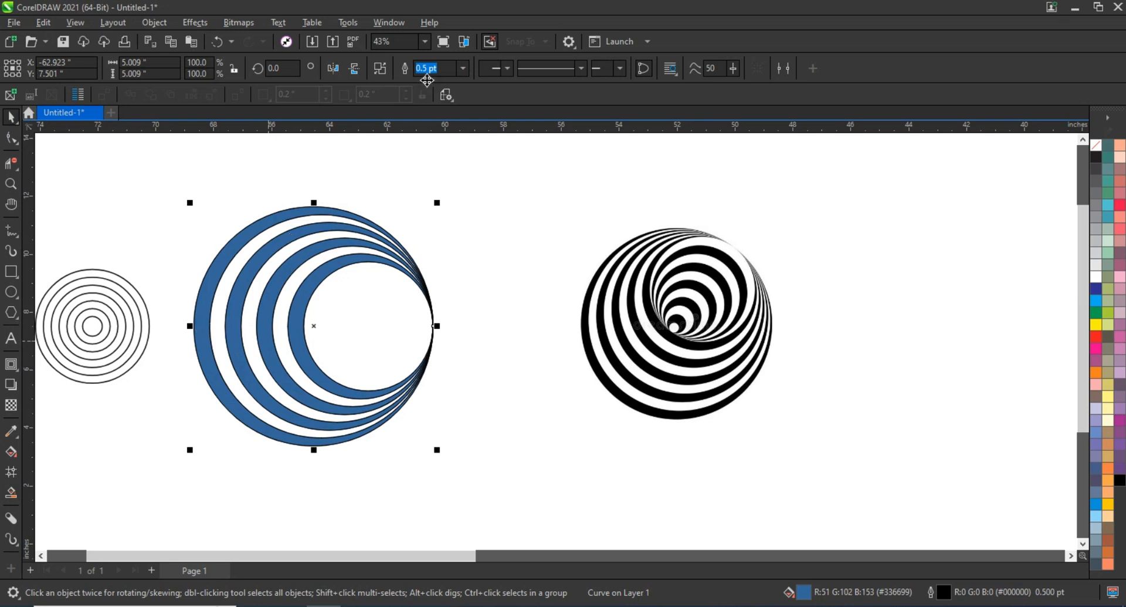
pyautogui.click(381, 68)
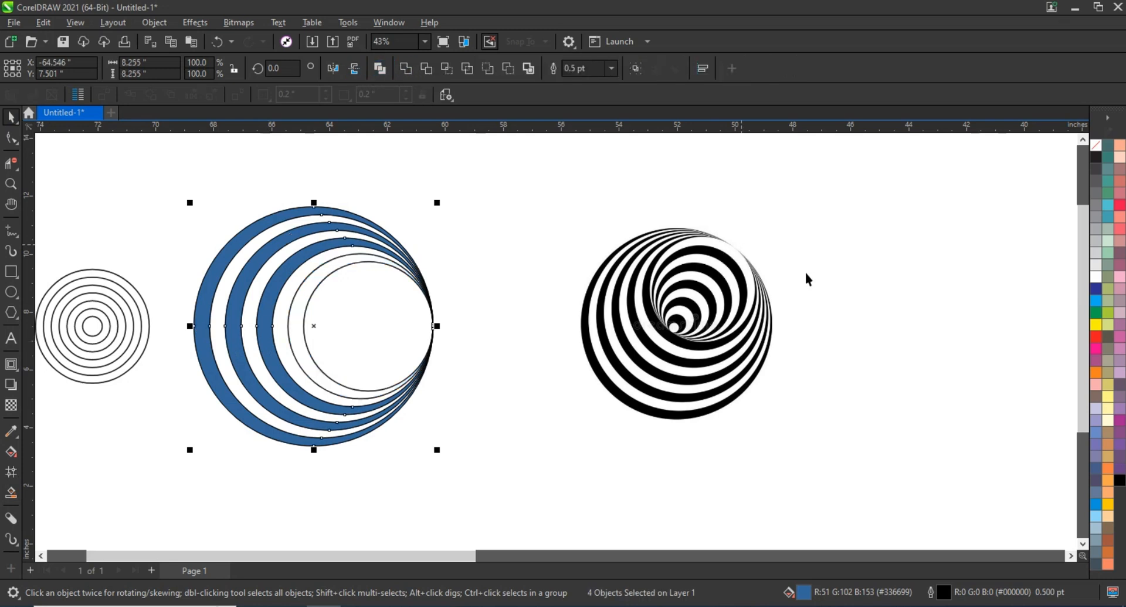
pyautogui.click(1116, 488)
pyautogui.hotkey('ctrl', 'z')
pyautogui.hotkey('ctrl', 'z')
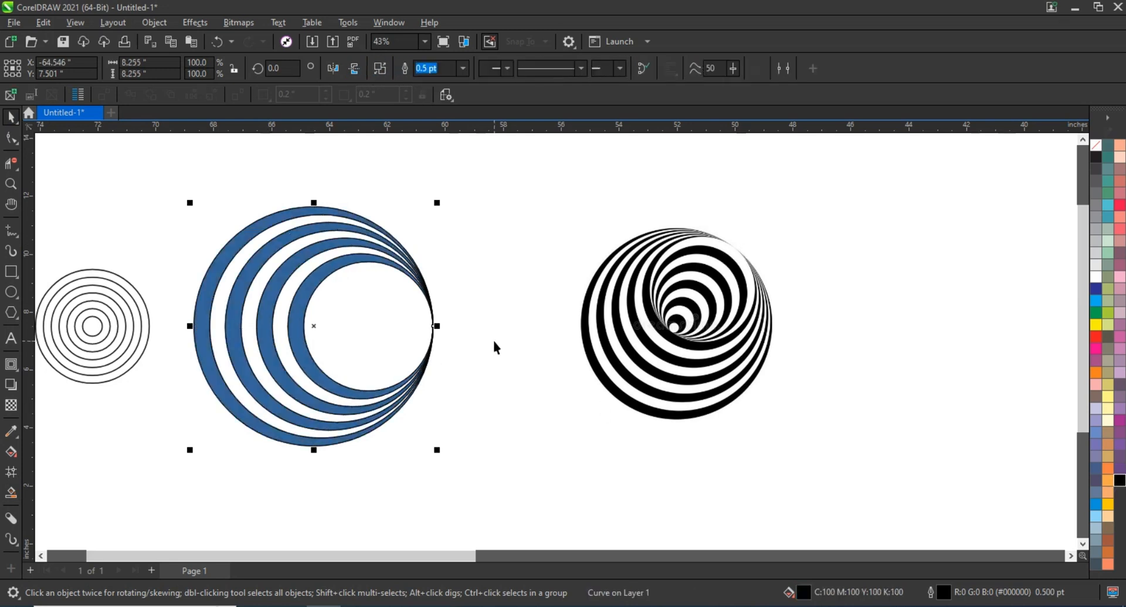
# Step: Select the four blue crescents of the large circle set together and fill them black
pyautogui.click(275, 328)
pyautogui.click(273, 324)
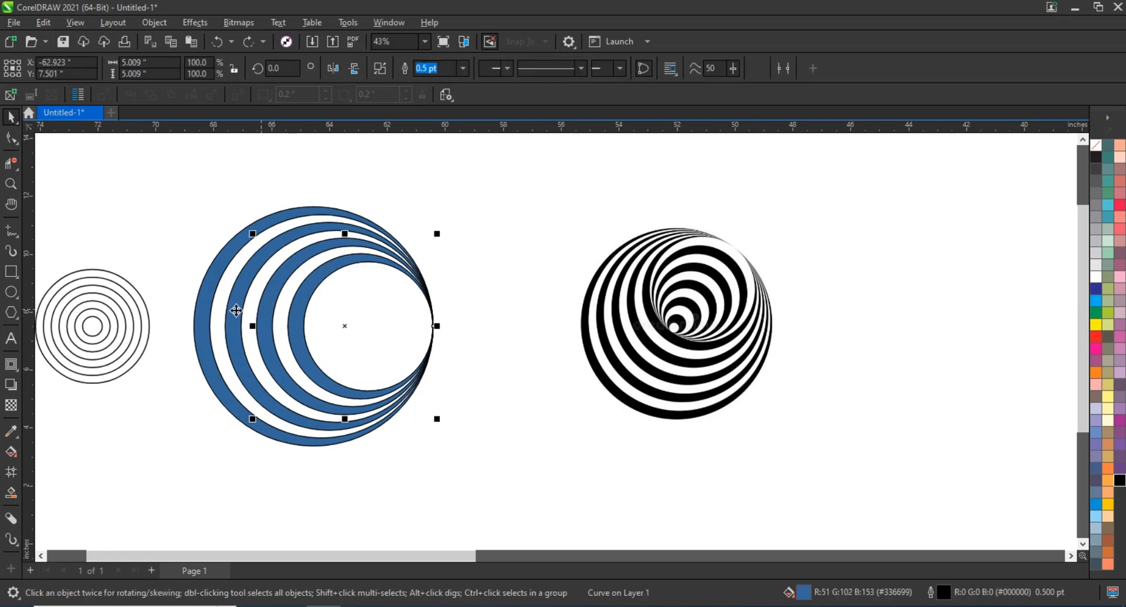
pyautogui.keyDown('shift'); pyautogui.click(201, 313); pyautogui.keyUp('shift')
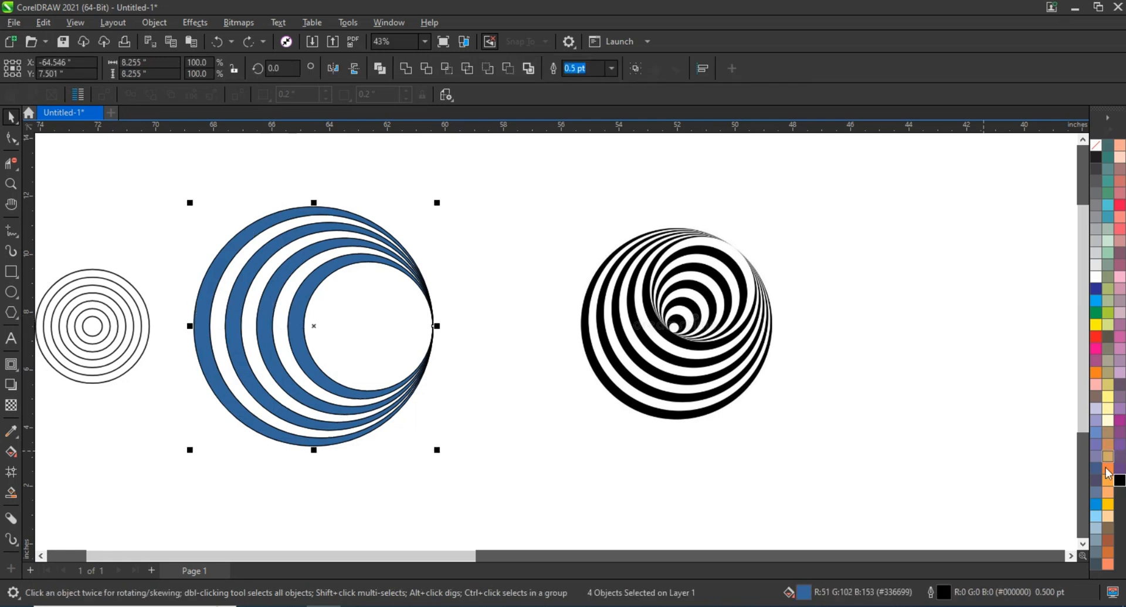
pyautogui.click(1119, 480)
# Step: Move the black crescents off the large outline circles, delete those leftover circles, and reposition the crescents left of the striped reference
pyautogui.moveTo(314, 324); pyautogui.dragTo(444, 328)
pyautogui.moveTo(311, 326); pyautogui.dragTo(184, 323)
pyautogui.press('Delete')
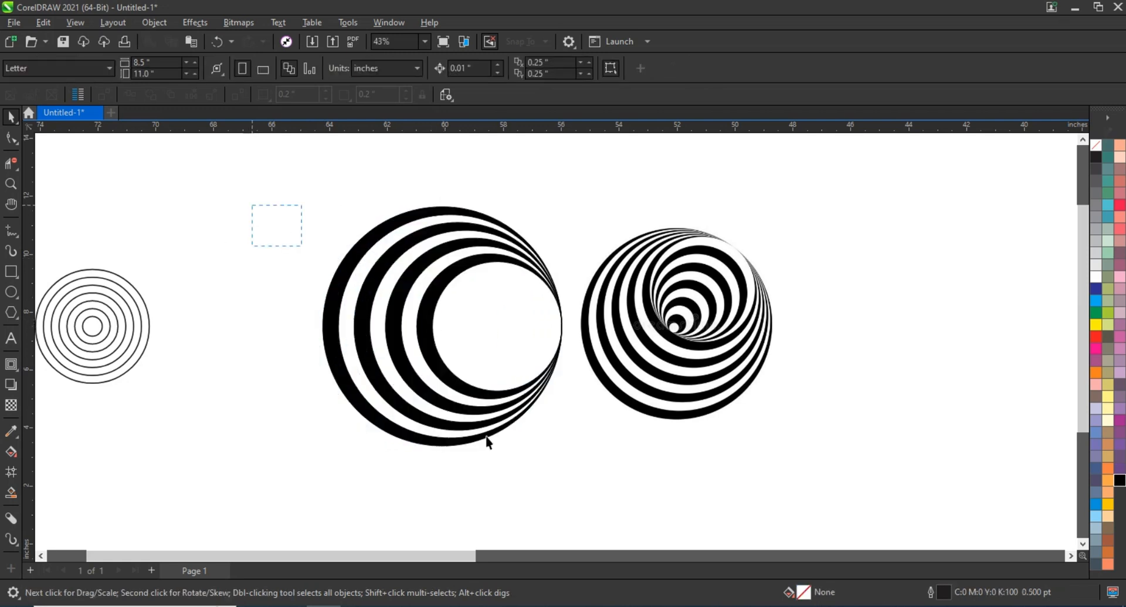
pyautogui.moveTo(582, 475); pyautogui.dragTo(582, 475)
pyautogui.moveTo(488, 399); pyautogui.dragTo(424, 390)
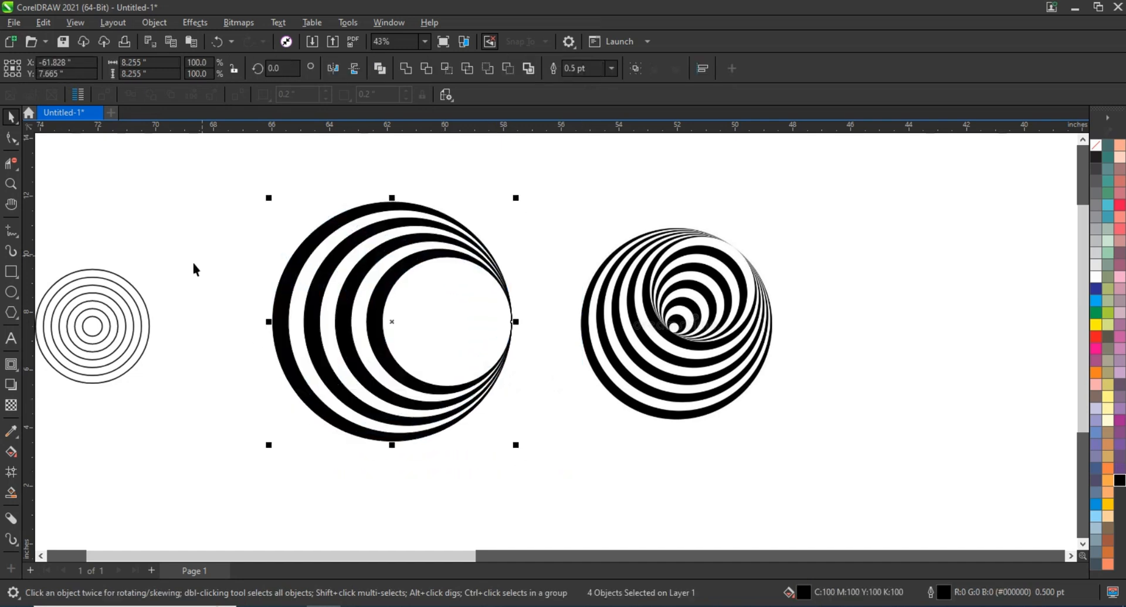
# Step: Select the seven small concentric circles and align them by their left edges
pyautogui.moveTo(203, 246); pyautogui.dragTo(56, 407)
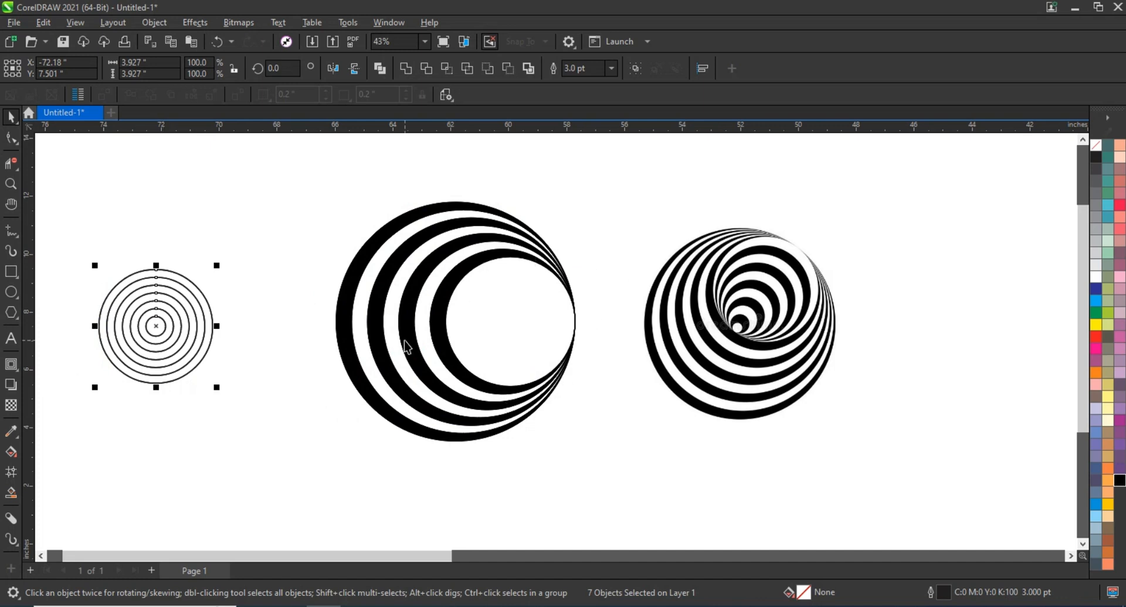
pyautogui.press('l')
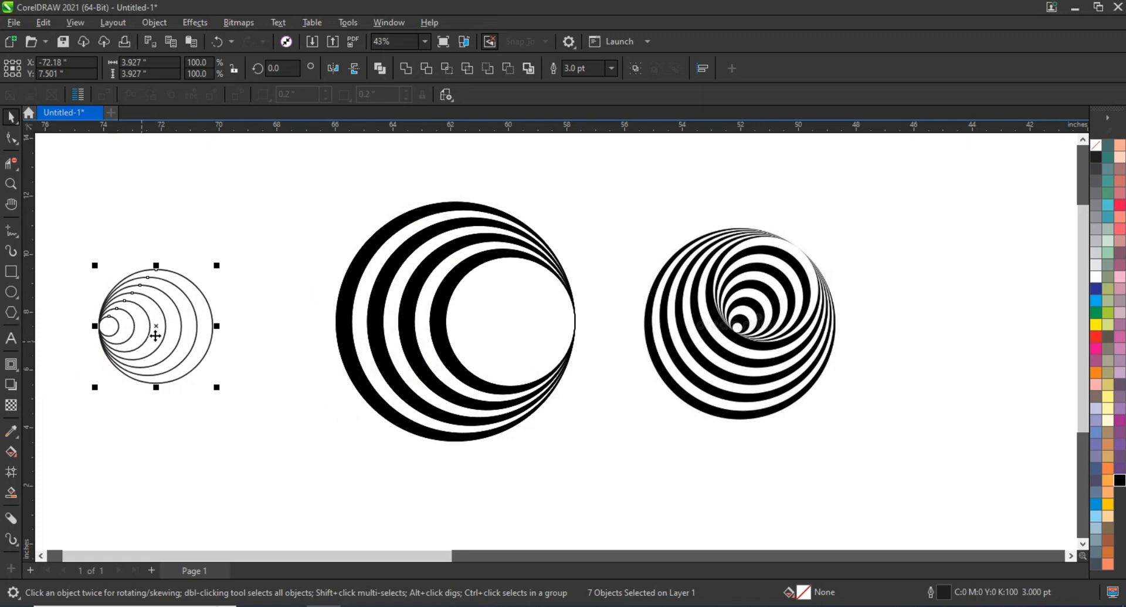
pyautogui.click(119, 402)
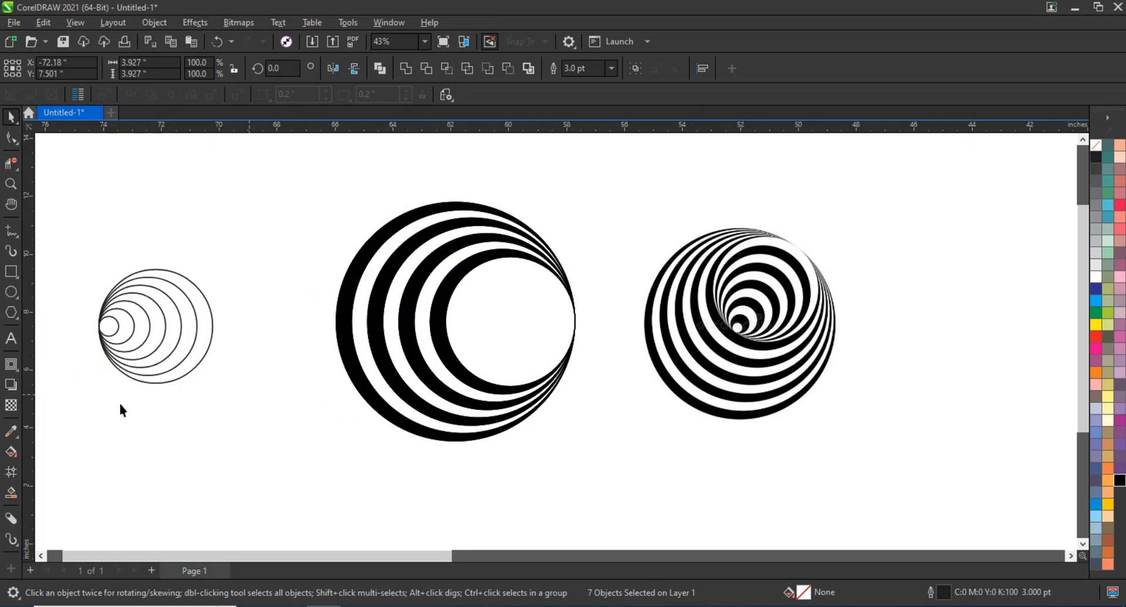
# Step: Try smart-filling alternating crescents of the small circle set starting next to the innermost circle, and undo the fills
pyautogui.click(11, 492)
pyautogui.click(126, 335)
pyautogui.click(161, 337)
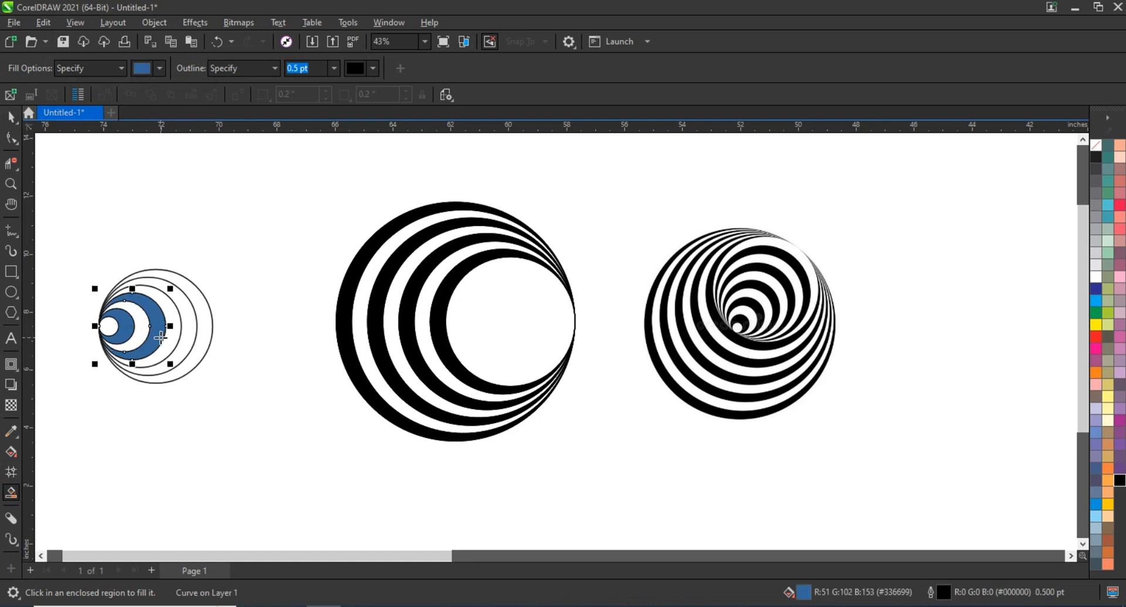
pyautogui.click(185, 341)
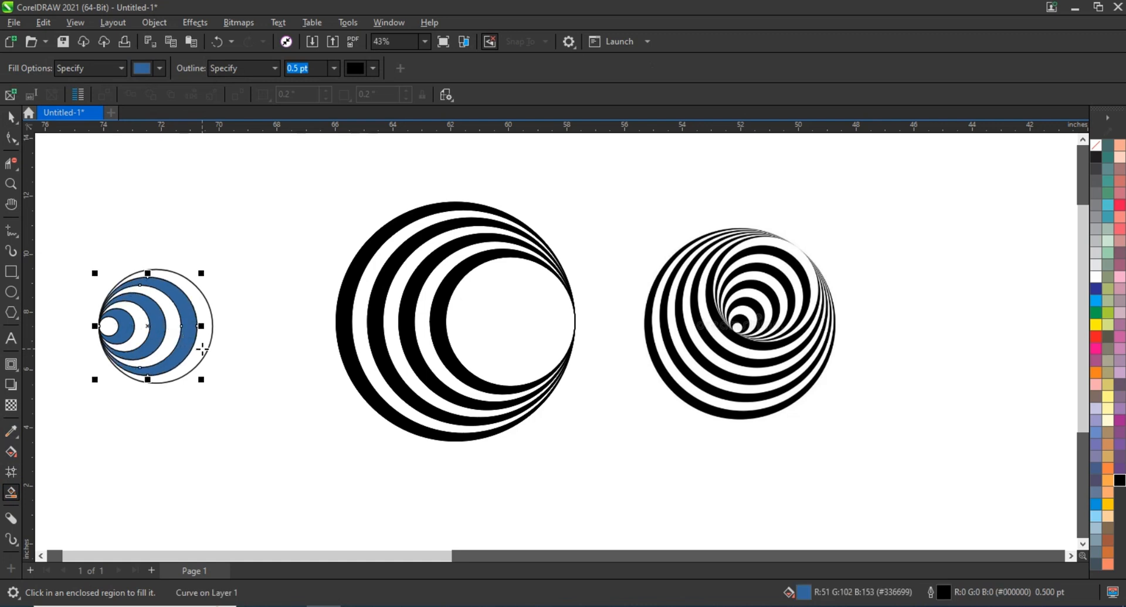
pyautogui.hotkey('ctrl', 'z')
pyautogui.hotkey('ctrl', 'z')
pyautogui.hotkey('ctrl', 'z')
# Step: Smart-fill three alternating crescents of the small circle set in blue, starting from the outermost crescent
pyautogui.click(202, 349)
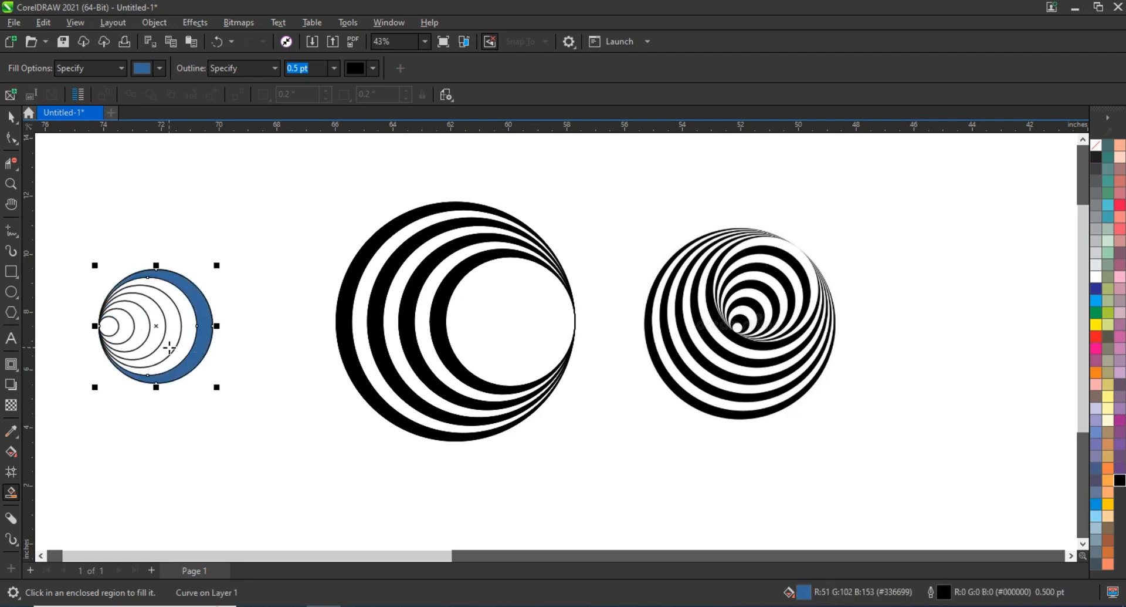
pyautogui.click(169, 348)
pyautogui.click(137, 337)
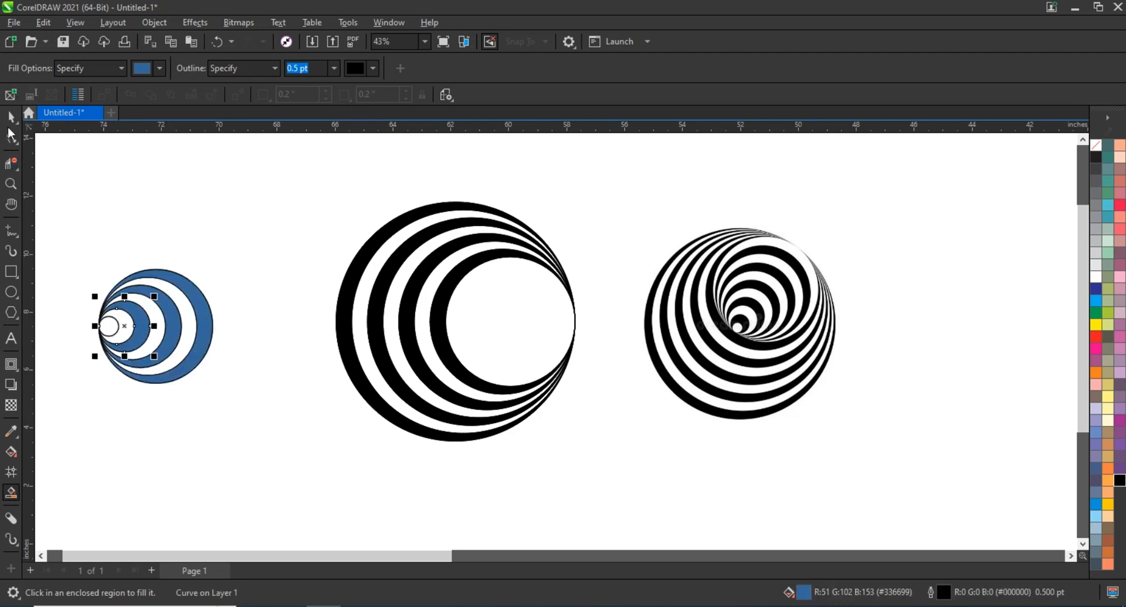
# Step: Move the three blue crescents off the small outline circles and delete all the leftover circles, including the innermost one
pyautogui.click(11, 116)
pyautogui.click(114, 334)
pyautogui.press('Delete')
pyautogui.click(143, 340)
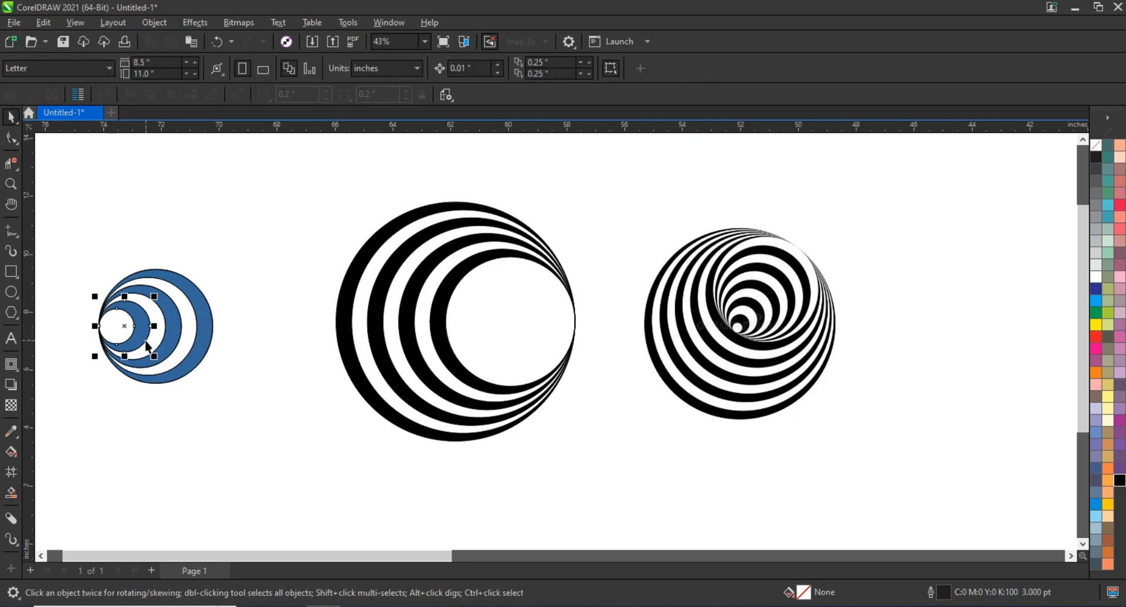
pyautogui.keyDown('shift'); pyautogui.click(172, 336); pyautogui.keyUp('shift')
pyautogui.keyDown('shift'); pyautogui.click(204, 335); pyautogui.keyUp('shift')
pyautogui.moveTo(204, 335); pyautogui.dragTo(303, 344)
pyautogui.moveTo(88, 248); pyautogui.dragTo(213, 392)
pyautogui.press('Delete')
# Step: Fill the three small crescents black and place them inside the white opening of the large striped circle
pyautogui.moveTo(158, 224); pyautogui.dragTo(308, 399)
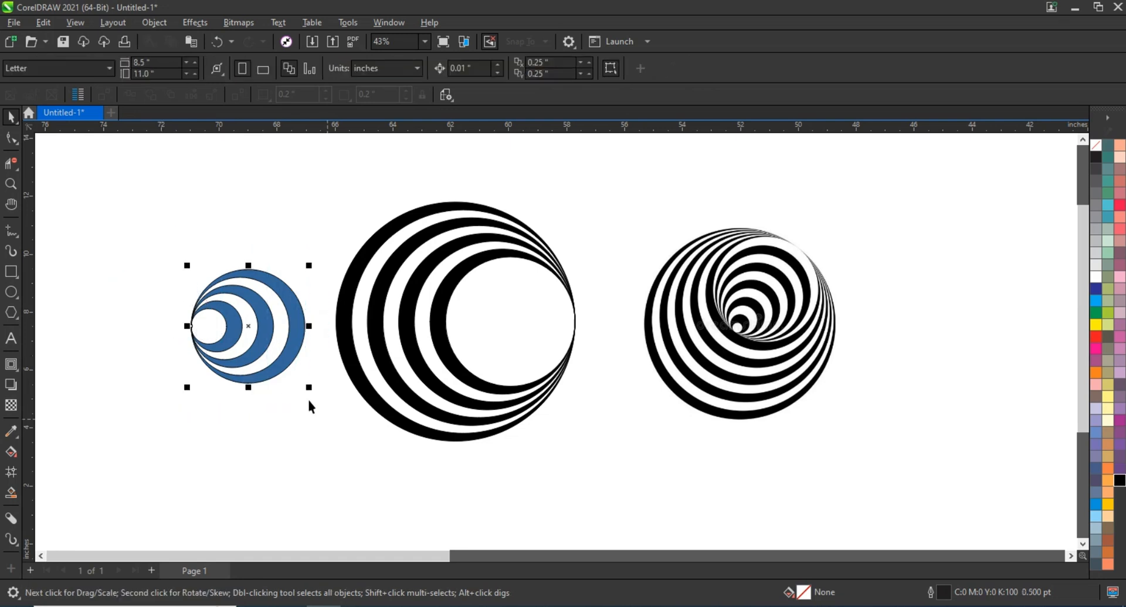
pyautogui.click(1120, 480)
pyautogui.moveTo(257, 350); pyautogui.dragTo(525, 344)
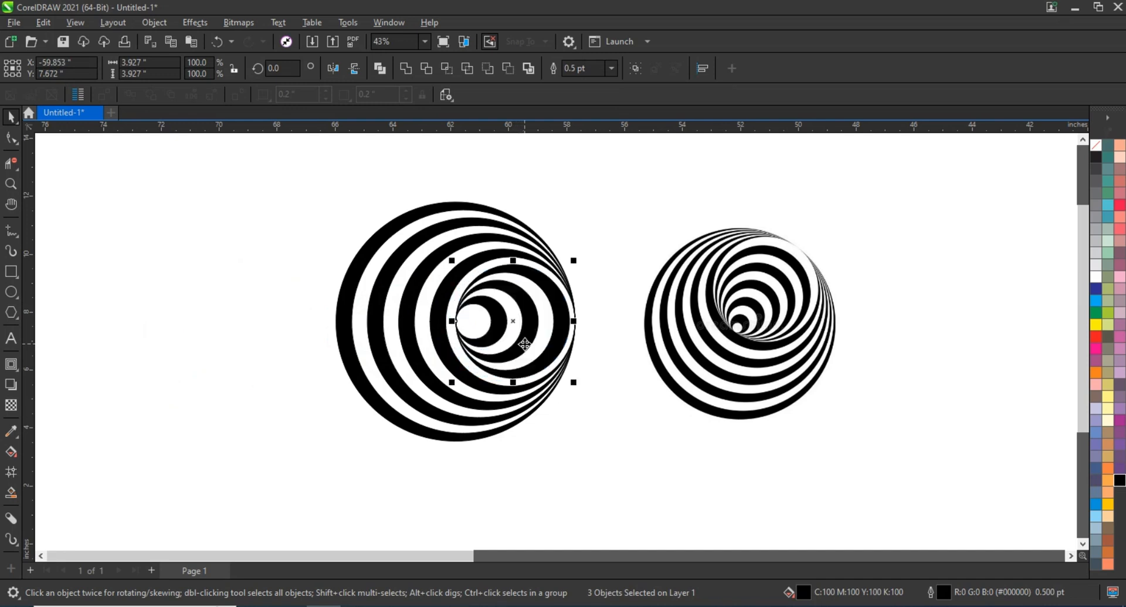
pyautogui.press('Left')
pyautogui.press('Left')
pyautogui.press('Left')
pyautogui.press('Left')
pyautogui.press('Left')
pyautogui.press('Left')
pyautogui.press('Left')
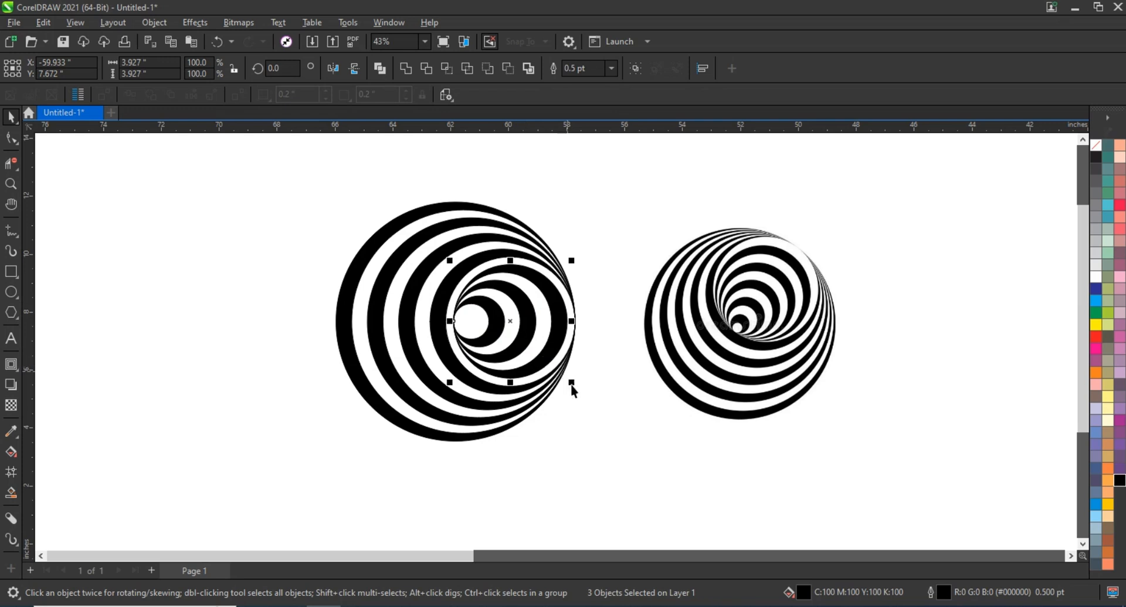
# Step: Enlarge the small striped circle to about 4.18 inches and nudge it to fit the opening of the large one
pyautogui.moveTo(572, 386); pyautogui.dragTo(576, 388)
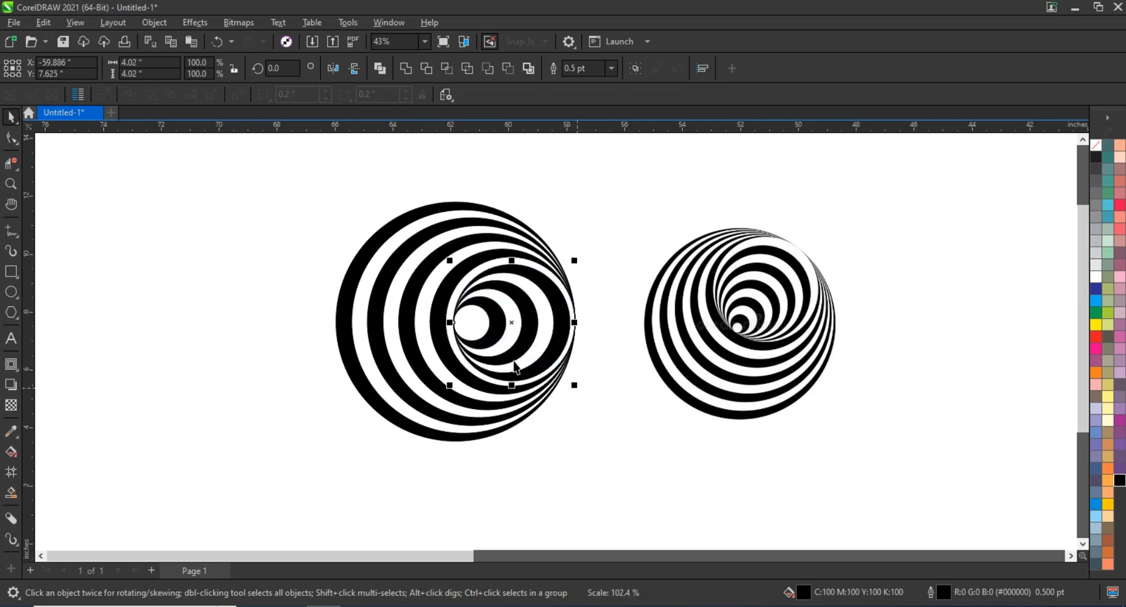
pyautogui.moveTo(450, 261); pyautogui.dragTo(448, 264)
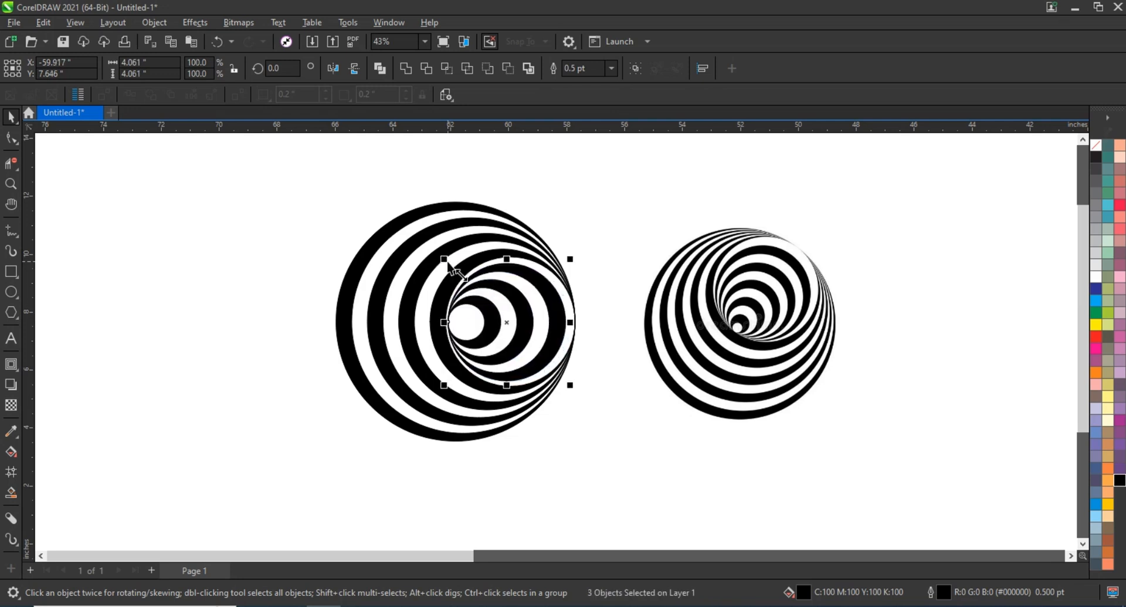
pyautogui.press('Left')
pyautogui.press('Left')
pyautogui.press('Left')
pyautogui.press('Left')
pyautogui.press('Up')
pyautogui.press('Up')
pyautogui.press('Right')
pyautogui.press('Left')
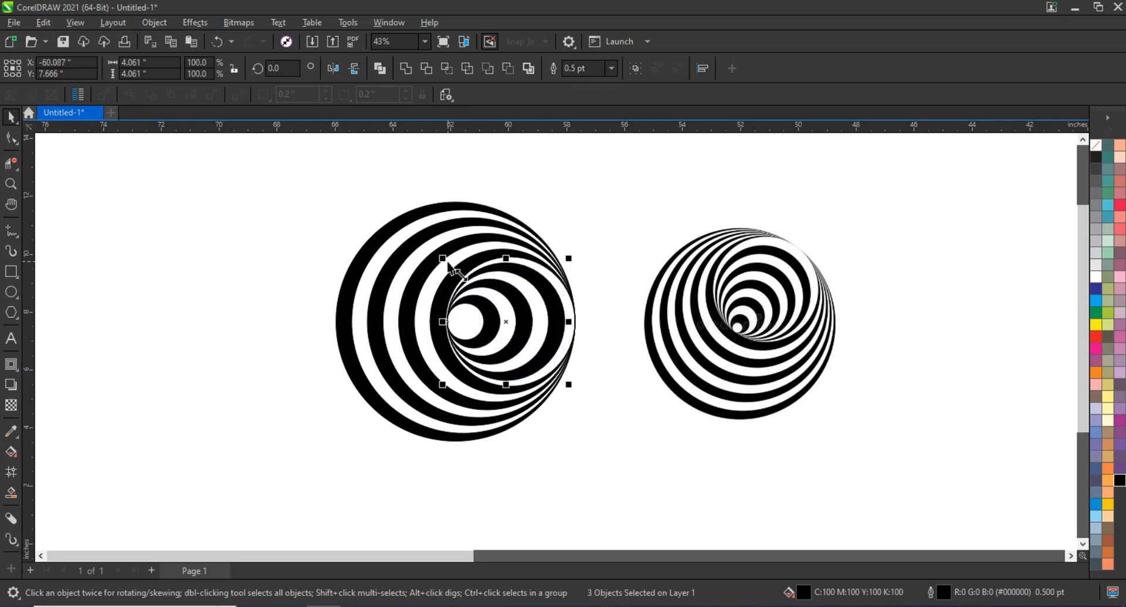
pyautogui.press('Right')
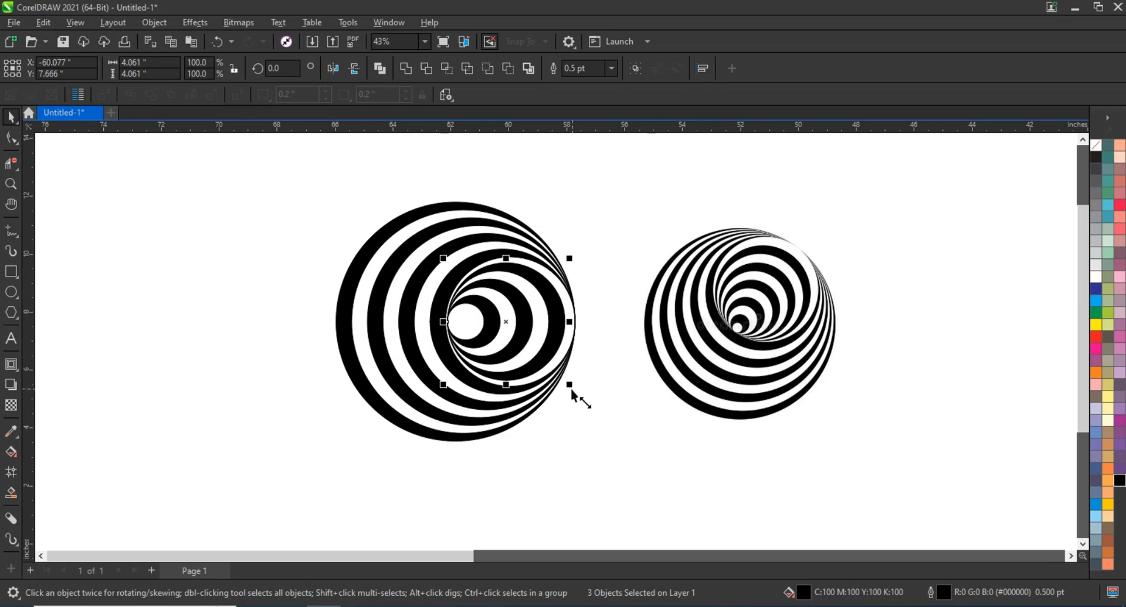
pyautogui.moveTo(572, 390); pyautogui.dragTo(576, 392)
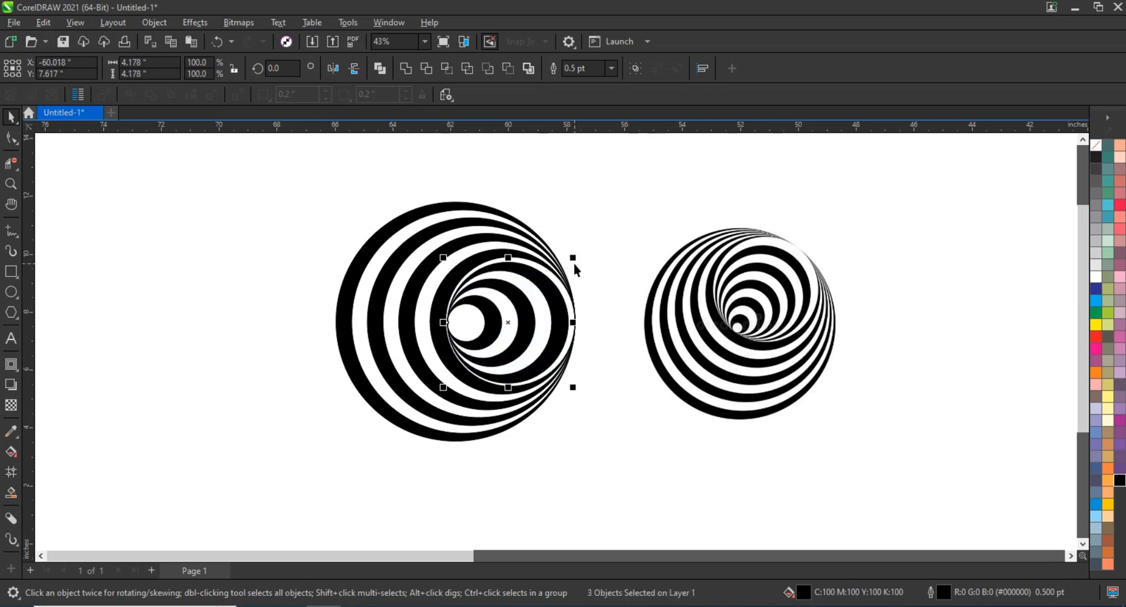
# Step: Rotate the complete striped circle design about 40° counterclockwise to match the orientation of the reference
pyautogui.click(242, 188)
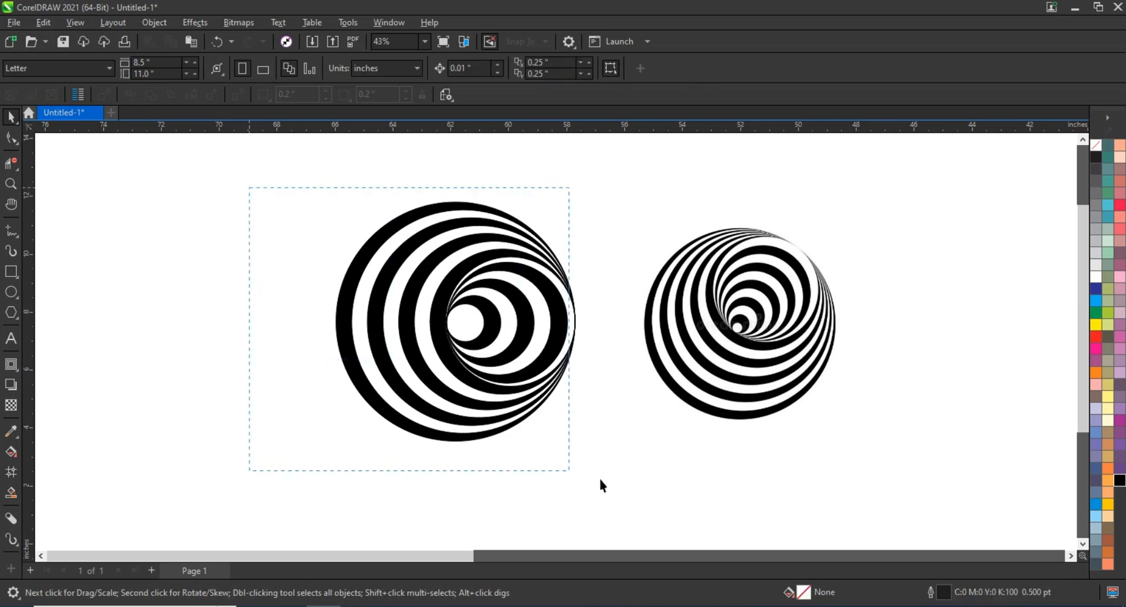
pyautogui.moveTo(600, 476); pyautogui.dragTo(608, 336)
pyautogui.click(548, 371)
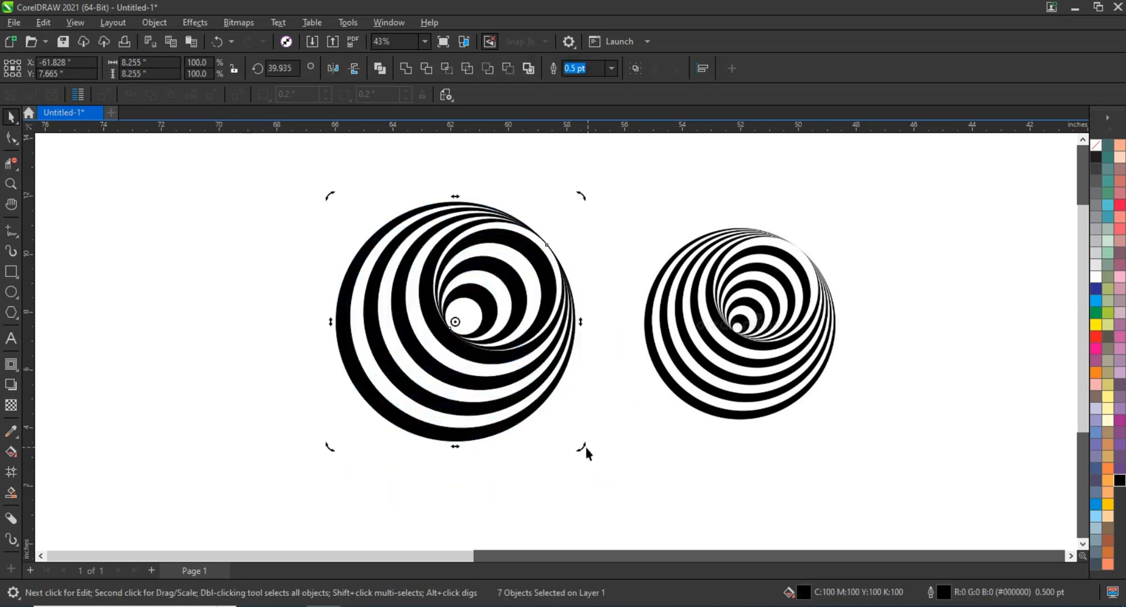
pyautogui.moveTo(585, 446); pyautogui.dragTo(619, 456)
pyautogui.click(619, 455)
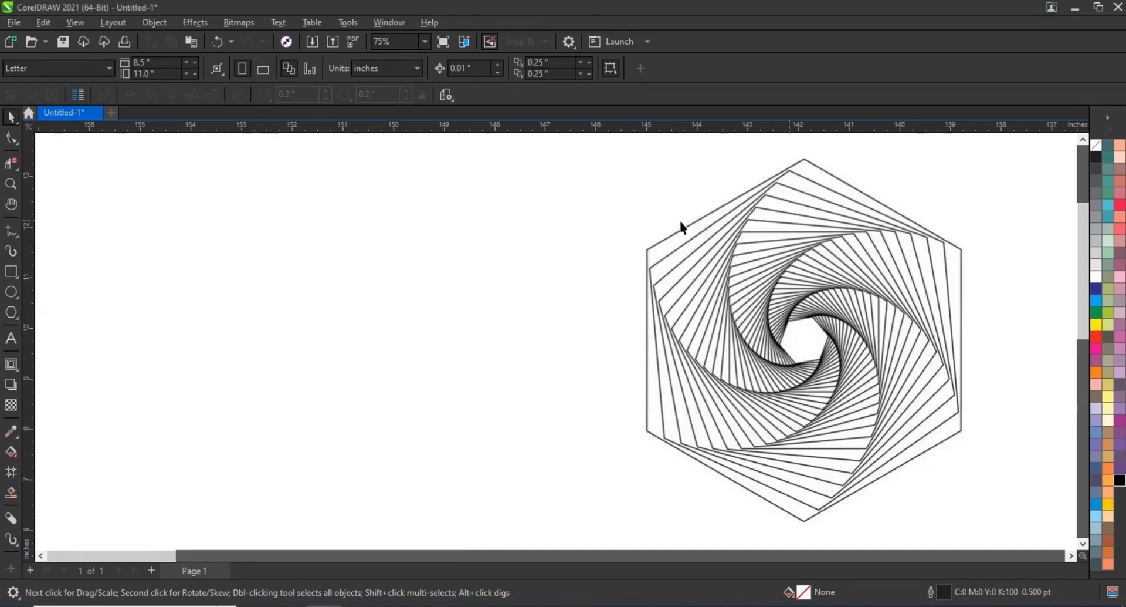
# Step: Draw a six-sided polygon about 4.98 by 4.31 inches in the empty area beside the hexagon spiral reference
pyautogui.click(12, 312)
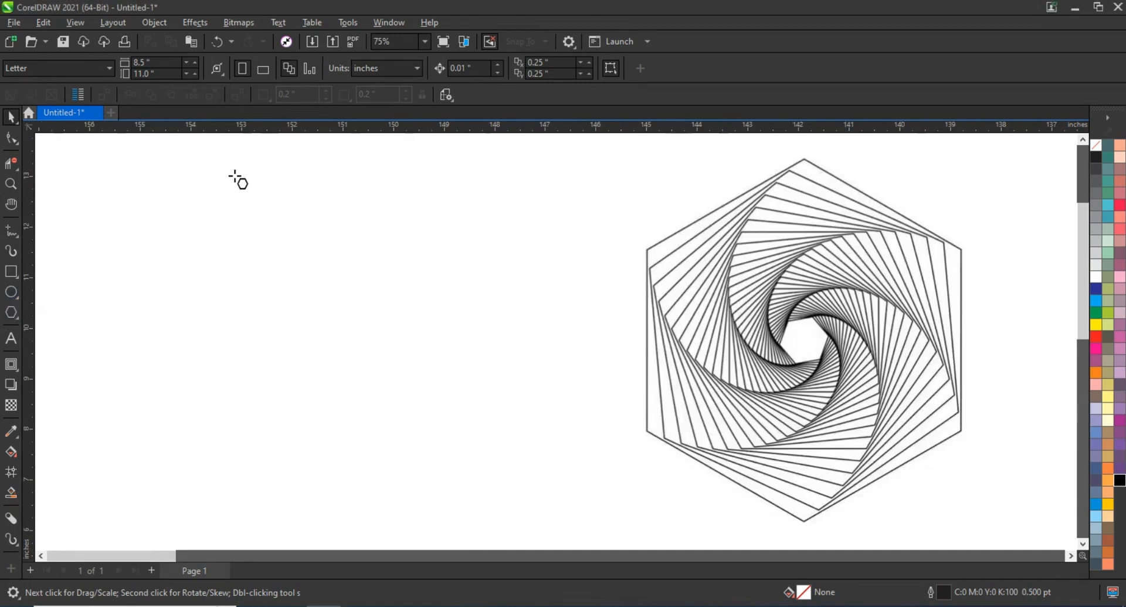
pyautogui.click(413, 65)
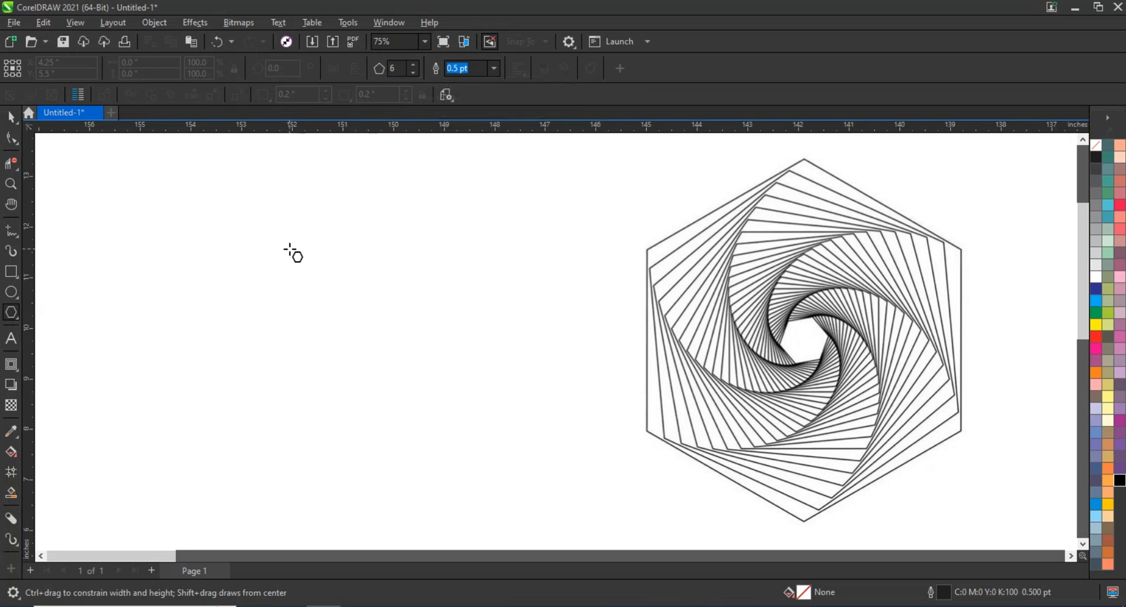
pyautogui.moveTo(290, 250); pyautogui.dragTo(369, 353)
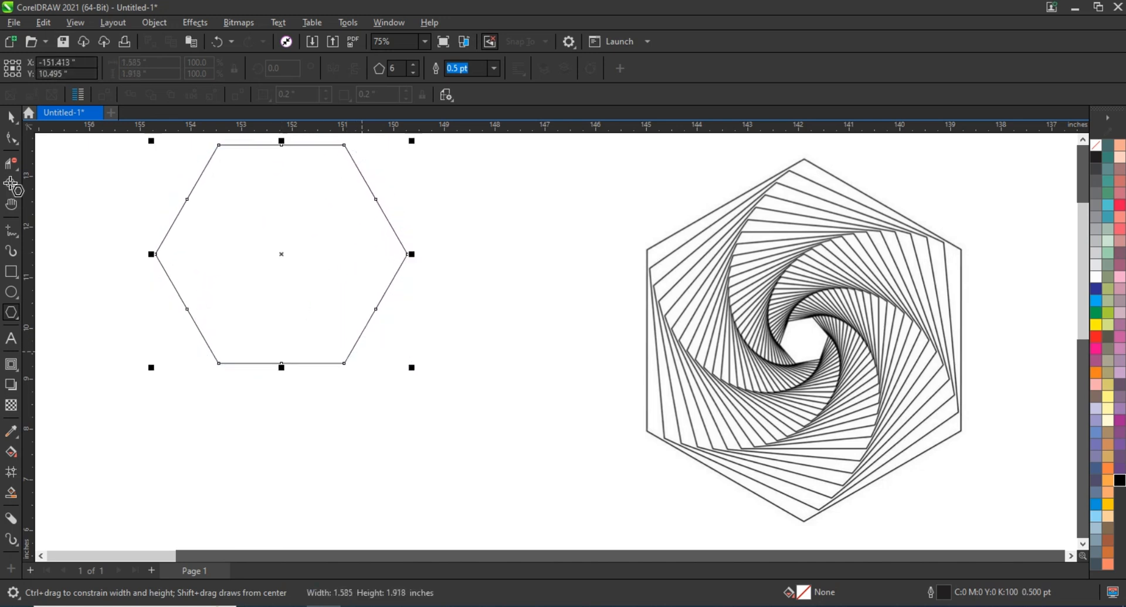
pyautogui.press('space')
pyautogui.moveTo(361, 266); pyautogui.dragTo(393, 333)
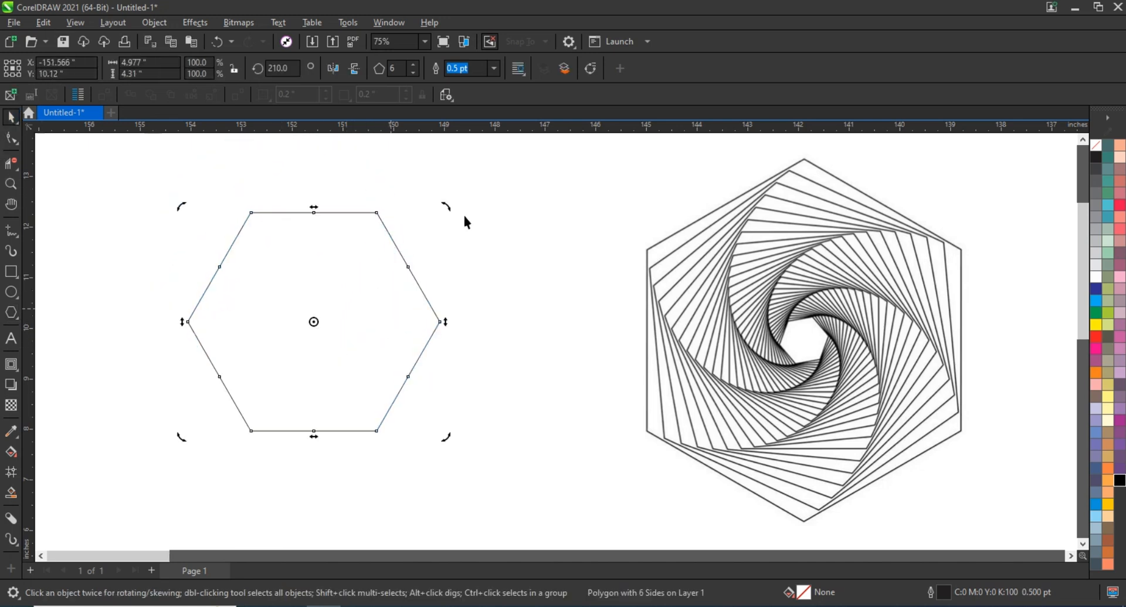
# Step: Rotate the hexagon by 90° so a corner points straight up, and reposition it beside the reference
pyautogui.moveTo(447, 209); pyautogui.dragTo(373, 405)
pyautogui.click(472, 365)
pyautogui.moveTo(423, 352); pyautogui.dragTo(445, 381)
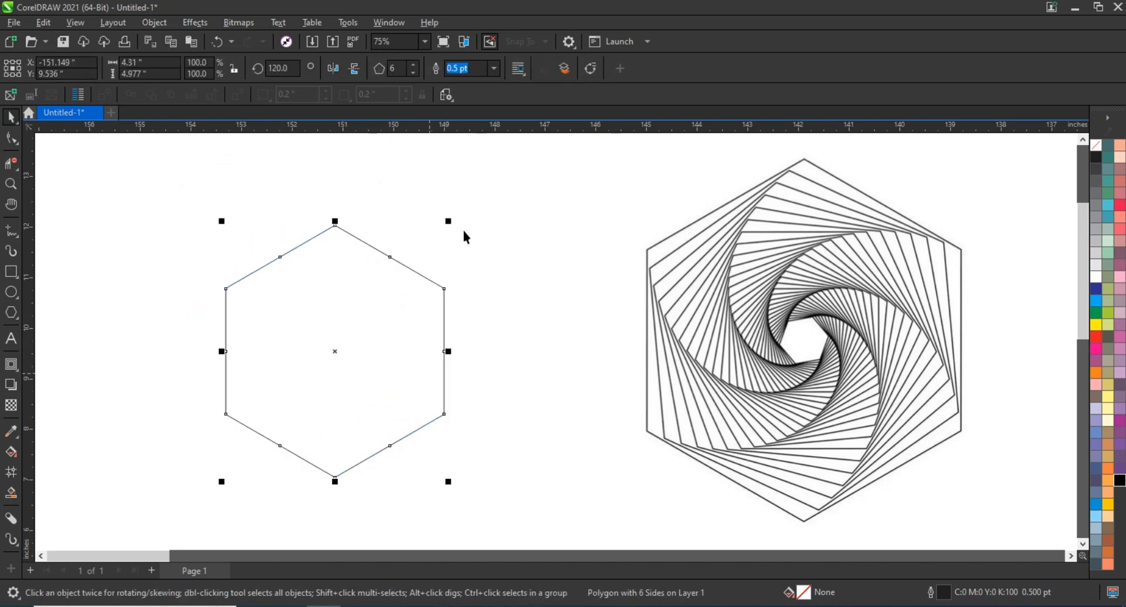
# Step: Enlarge the hexagon to about 5.23 by 6.03 inches and set its outline width to 2.0 pt
pyautogui.moveTo(449, 222); pyautogui.dragTo(482, 196)
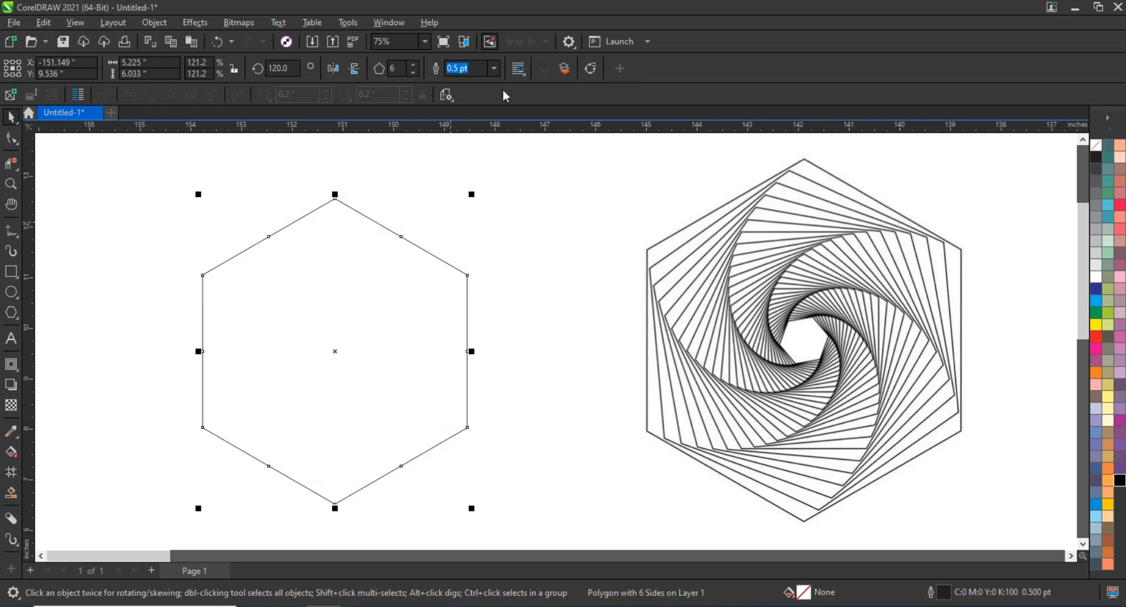
pyautogui.click(496, 68)
pyautogui.click(479, 140)
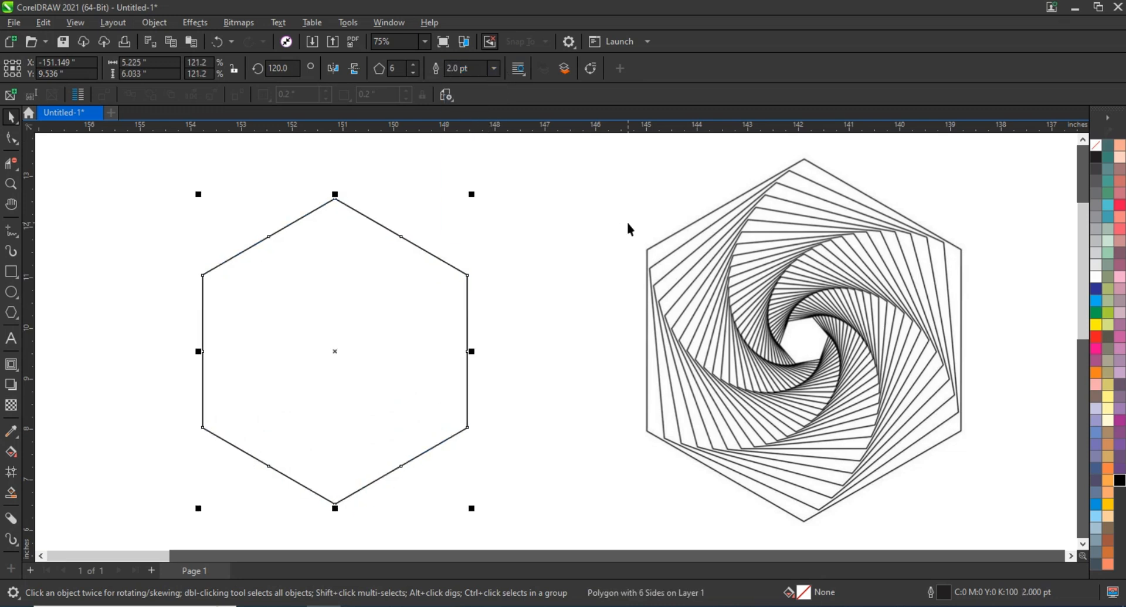
# Step: Create a slightly smaller copy of the hexagon inside it, rotated about 5° around the shared center
pyautogui.click(336, 357)
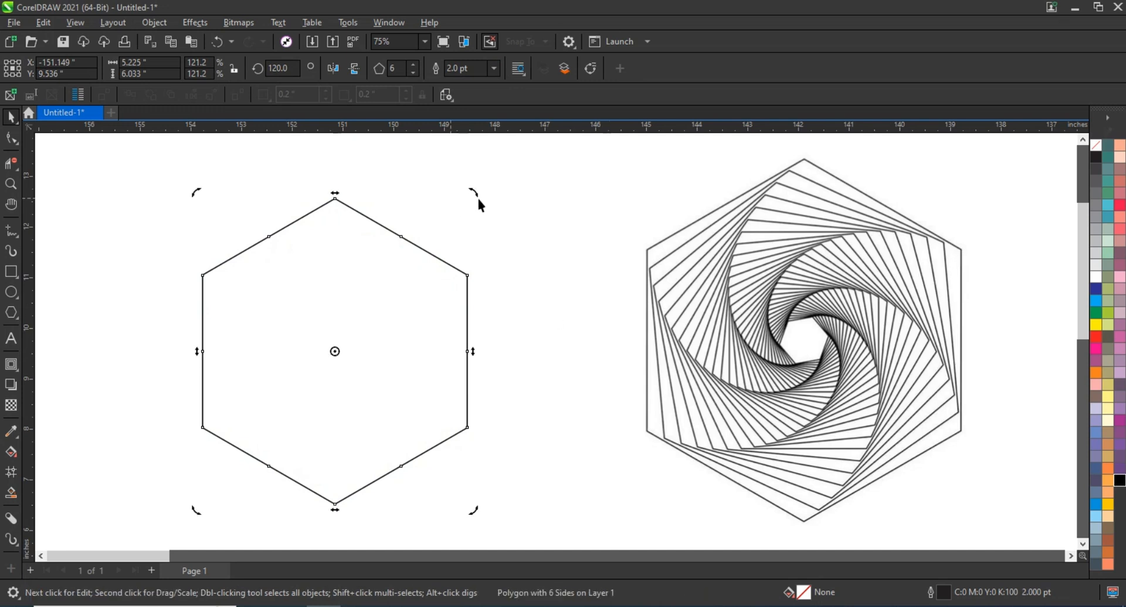
pyautogui.moveTo(477, 197)
pyautogui.mouseDown()
pyautogui.moveTo(433, 179)
pyautogui.moveTo(445, 201)
pyautogui.moveTo(435, 199)
pyautogui.moveTo(440, 188)
pyautogui.moveTo(473, 191)
pyautogui.moveTo(455, 191)
pyautogui.mouseUp()
pyautogui.press('Escape')
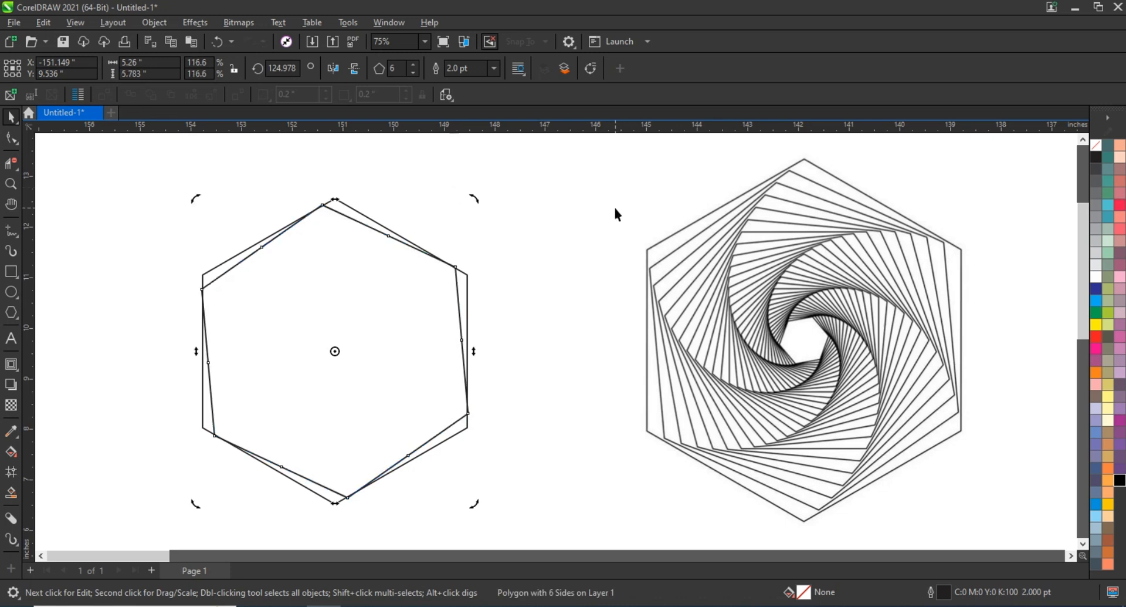
# Step: Repeat the rotated, shrinking hexagon duplicate until the spiral leaves only a small hexagonal opening at the center
pyautogui.hotkey('ctrl', 'r')
pyautogui.hotkey('ctrl', 'r')
pyautogui.hotkey('ctrl', 'r')
pyautogui.hotkey('ctrl', 'r')
pyautogui.hotkey('ctrl', 'r')
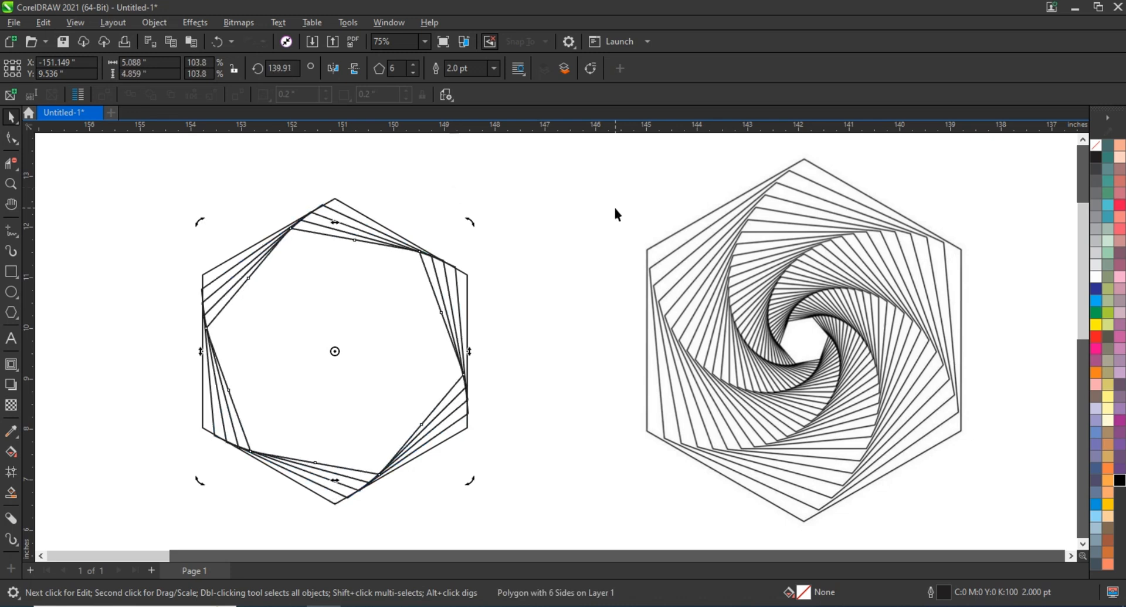
pyautogui.hotkey('ctrl', 'r')
pyautogui.hotkey('ctrl', 'r')
pyautogui.hotkey('ctrl', 'r')
pyautogui.hotkey('ctrl', 'r')
pyautogui.hotkey('ctrl', 'r')
pyautogui.hotkey('ctrl', 'r')
pyautogui.hotkey('ctrl', 'r')
pyautogui.hotkey('ctrl', 'r')
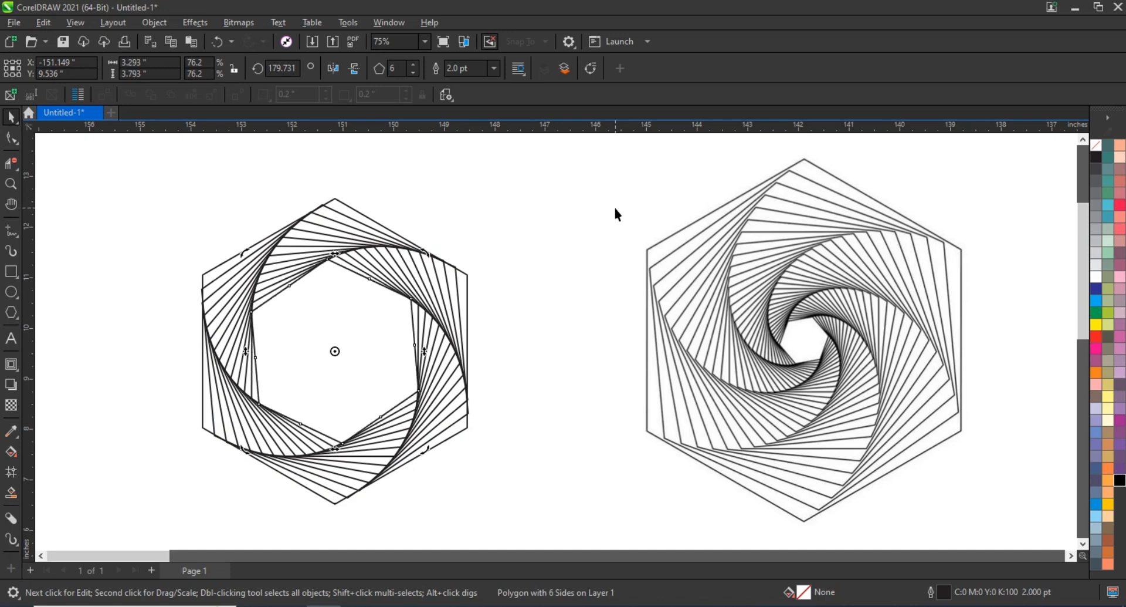
pyautogui.hotkey('ctrl', 'r')
pyautogui.hotkey('ctrl', 'r')
pyautogui.hotkey('ctrl', 'r')
pyautogui.hotkey('ctrl', 'r')
pyautogui.hotkey('ctrl', 'r')
pyautogui.hotkey('ctrl', 'r')
pyautogui.hotkey('ctrl', 'r')
pyautogui.hotkey('ctrl', 'r')
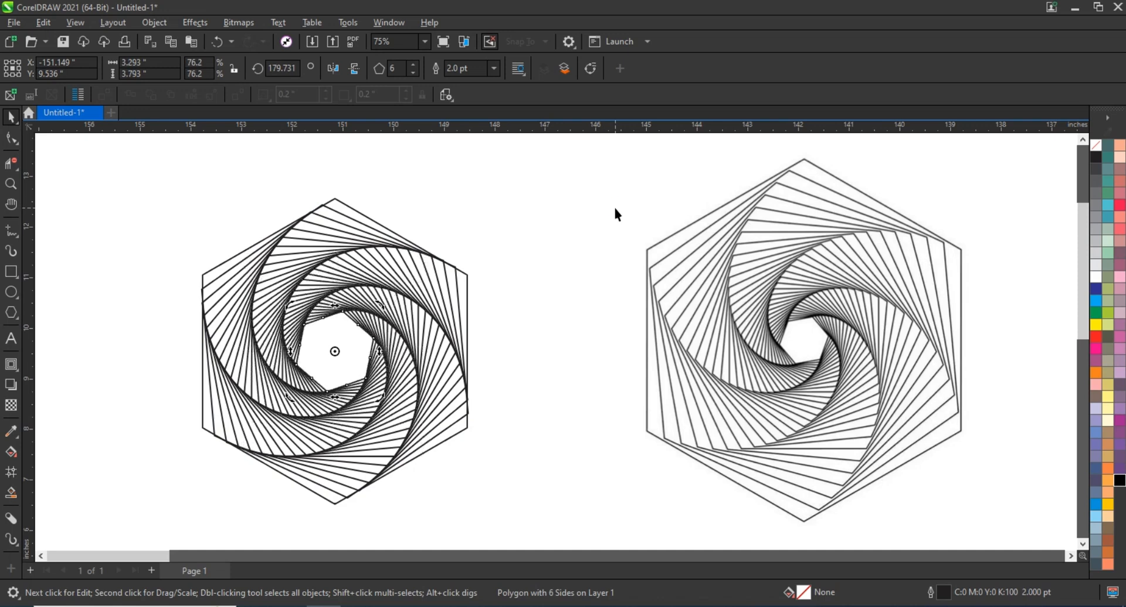
pyautogui.hotkey('ctrl', 'r')
pyautogui.hotkey('ctrl', 'r')
pyautogui.hotkey('ctrl', 'r')
pyautogui.hotkey('ctrl', 'r')
pyautogui.hotkey('ctrl', 'r')
pyautogui.hotkey('ctrl', 'r')
pyautogui.hotkey('ctrl', 'r')
pyautogui.hotkey('ctrl', 'r')
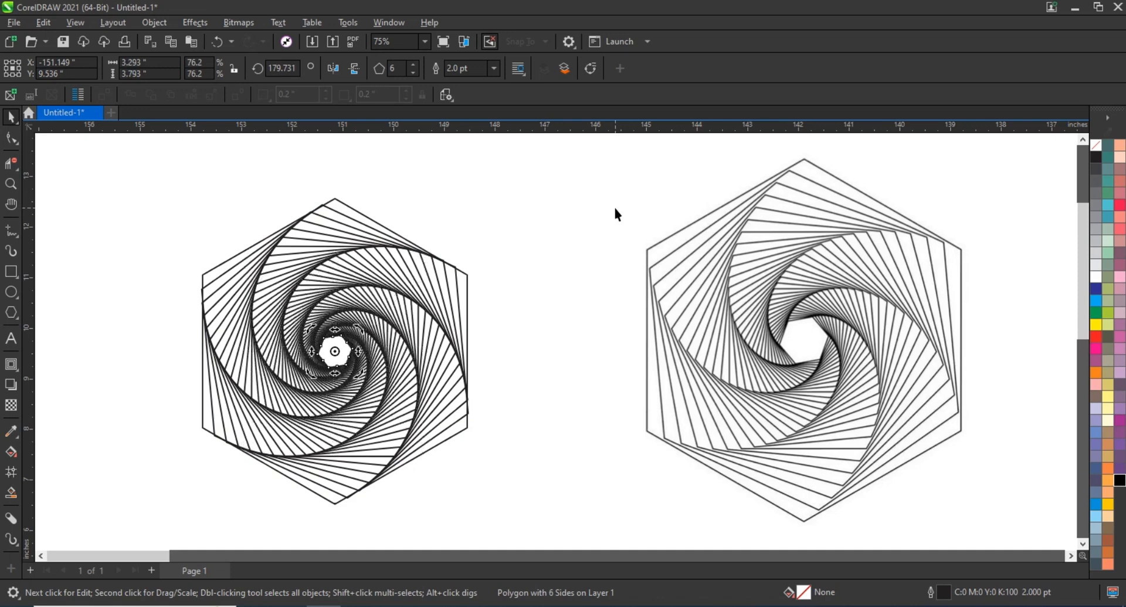
# Step: Set the outline width of all the hexagons in the spiral to 1.0 pt
pyautogui.moveTo(122, 172); pyautogui.dragTo(518, 532)
pyautogui.click(610, 69)
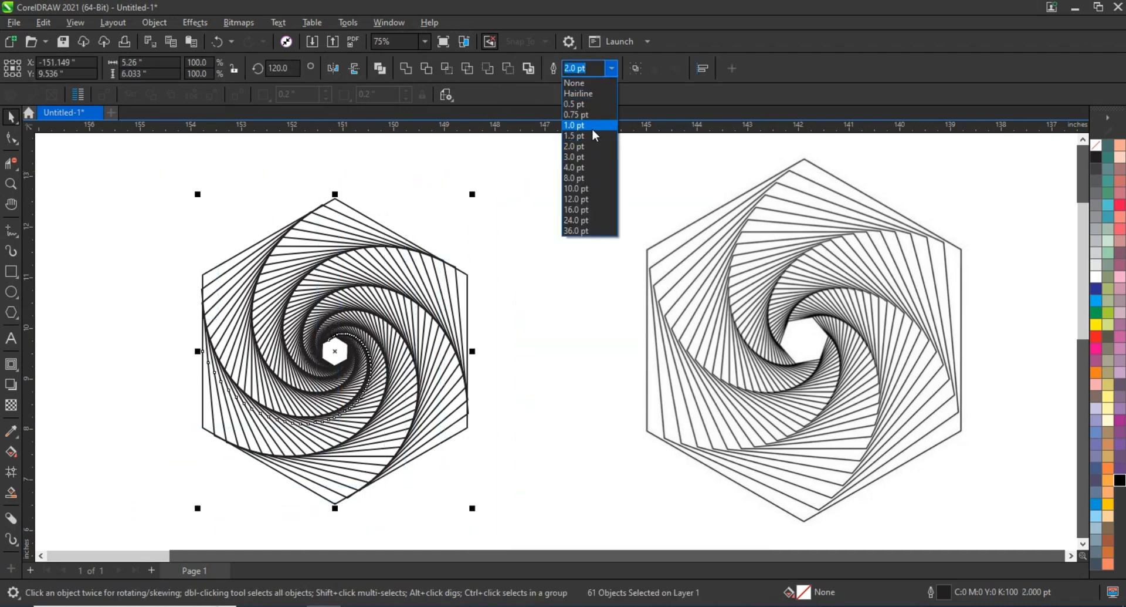
pyautogui.click(595, 134)
pyautogui.click(571, 232)
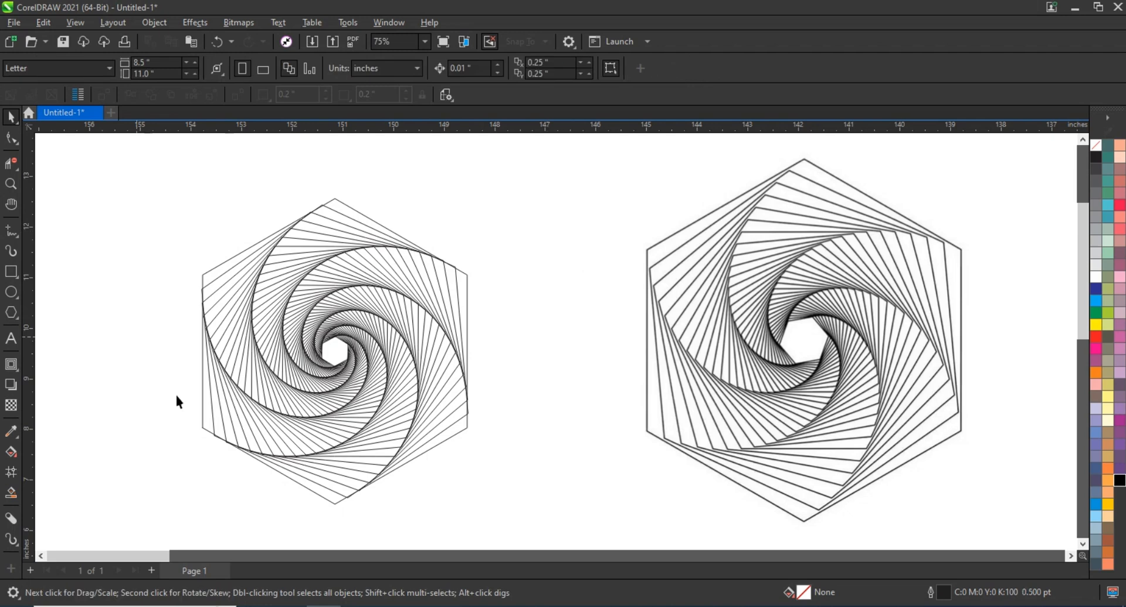
# Step: Enlarge the whole hexagon spiral proportionally to bring it closer to the reference's size
pyautogui.scroll(-1, 571, 267)
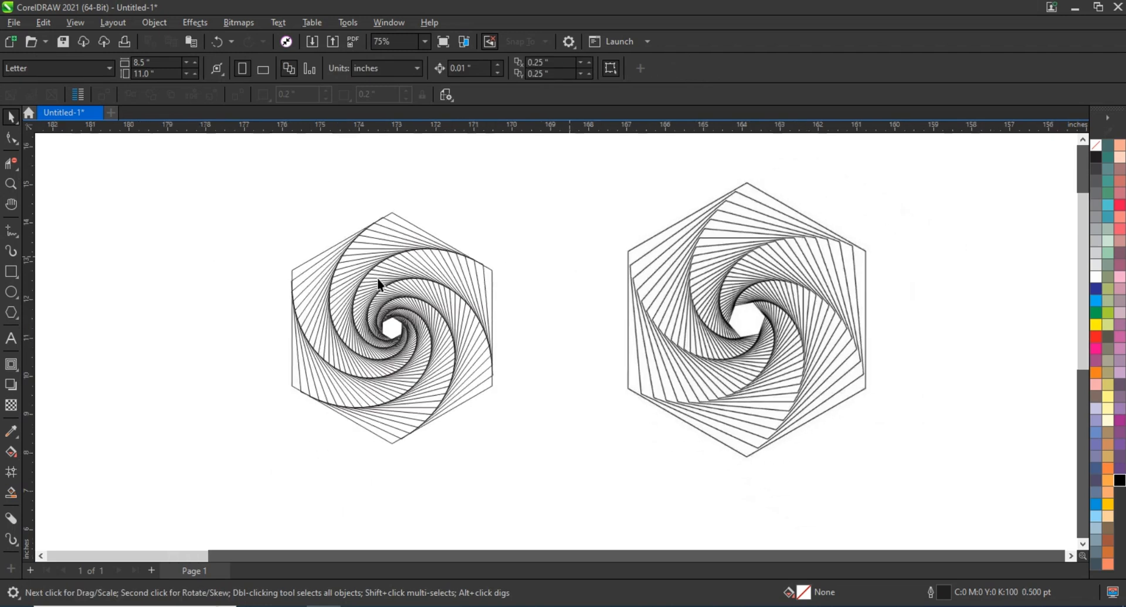
pyautogui.moveTo(213, 201); pyautogui.dragTo(506, 451)
pyautogui.moveTo(502, 207); pyautogui.dragTo(543, 176)
pyautogui.click(585, 189)
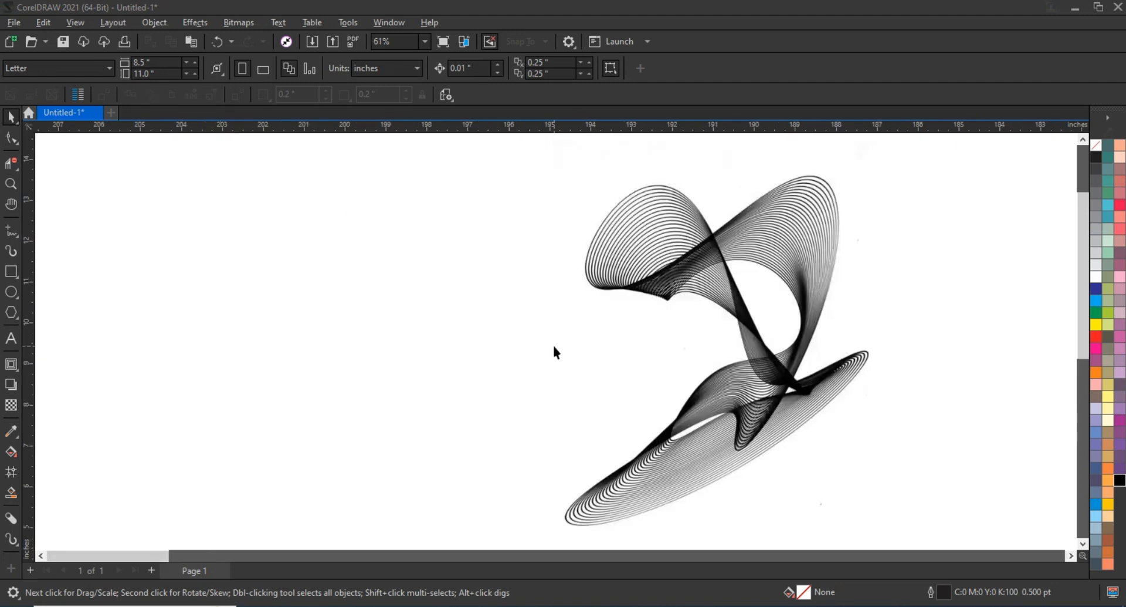
# Step: Shift the flowing-line reference bitmap slightly away from the empty drawing area
pyautogui.click(740, 315)
pyautogui.click(742, 315)
pyautogui.moveTo(742, 315); pyautogui.dragTo(756, 314)
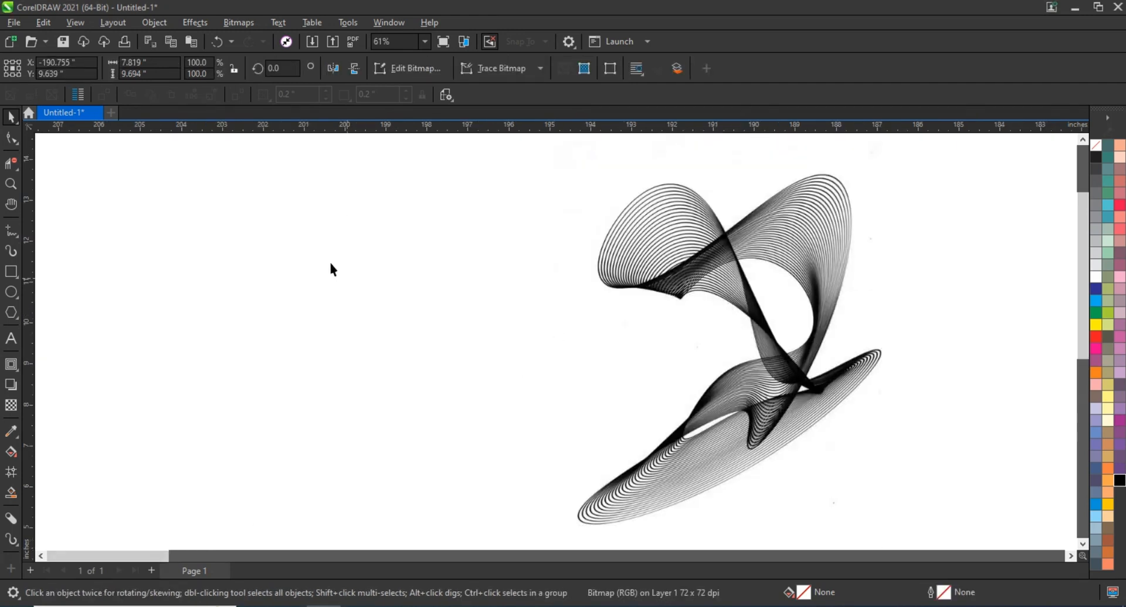
pyautogui.click(66, 228)
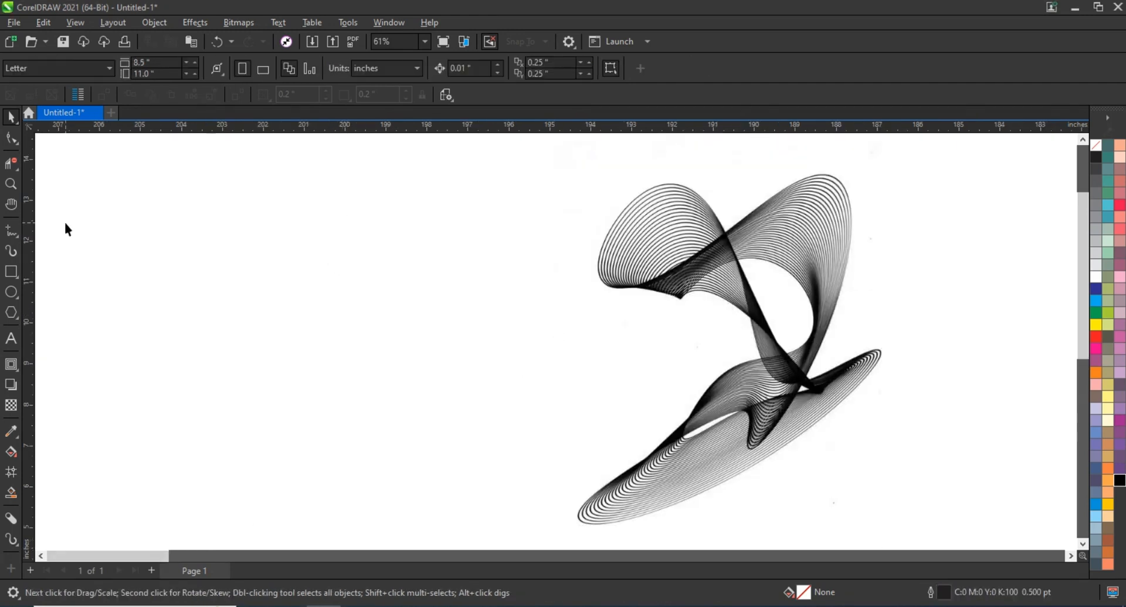
# Step: Draw two crossing freehand wavy curves beside the reference, about 7.35 by 8.52 inches and 9.51 by 8.55 inches
pyautogui.click(15, 236)
pyautogui.moveTo(192, 196)
pyautogui.mouseDown()
pyautogui.moveTo(249, 176)
pyautogui.moveTo(262, 203)
pyautogui.moveTo(239, 269)
pyautogui.moveTo(271, 324)
pyautogui.moveTo(361, 304)
pyautogui.moveTo(442, 343)
pyautogui.moveTo(371, 429)
pyautogui.moveTo(371, 489)
pyautogui.moveTo(462, 508)
pyautogui.moveTo(477, 435)
pyautogui.moveTo(407, 444)
pyautogui.moveTo(301, 509)
pyautogui.moveTo(207, 464)
pyautogui.mouseUp()
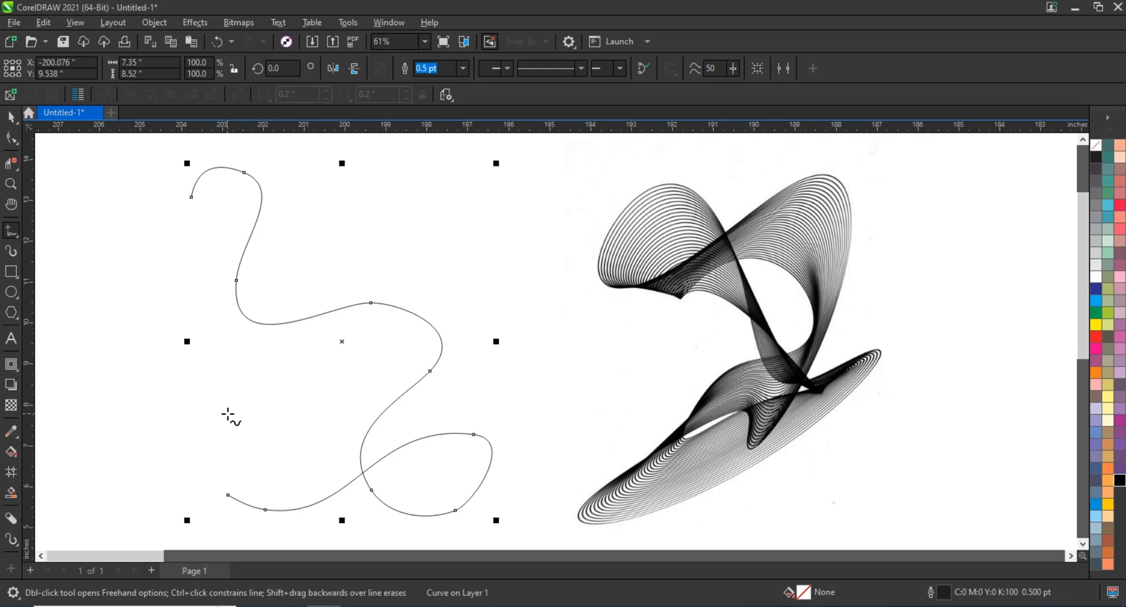
pyautogui.moveTo(280, 143)
pyautogui.mouseDown()
pyautogui.moveTo(294, 199)
pyautogui.moveTo(191, 258)
pyautogui.moveTo(170, 315)
pyautogui.moveTo(208, 340)
pyautogui.moveTo(243, 298)
pyautogui.moveTo(275, 291)
pyautogui.moveTo(253, 418)
pyautogui.moveTo(320, 433)
pyautogui.moveTo(450, 381)
pyautogui.moveTo(544, 374)
pyautogui.moveTo(559, 408)
pyautogui.moveTo(548, 468)
pyautogui.moveTo(561, 508)
pyautogui.mouseUp()
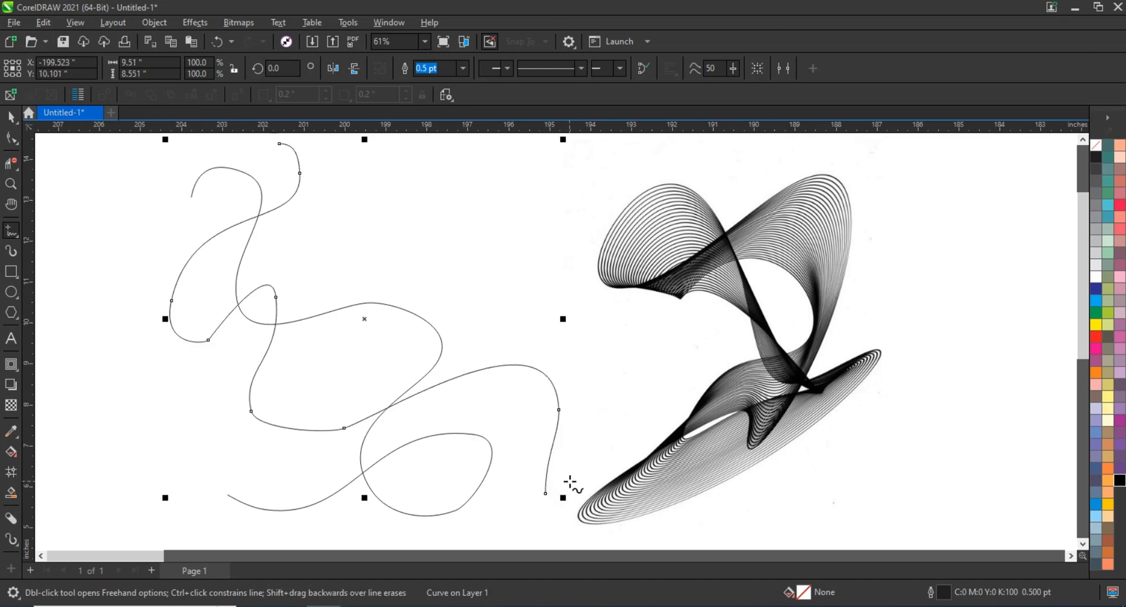
# Step: Blend the two freehand curves into each other with 20 steps
pyautogui.click(10, 116)
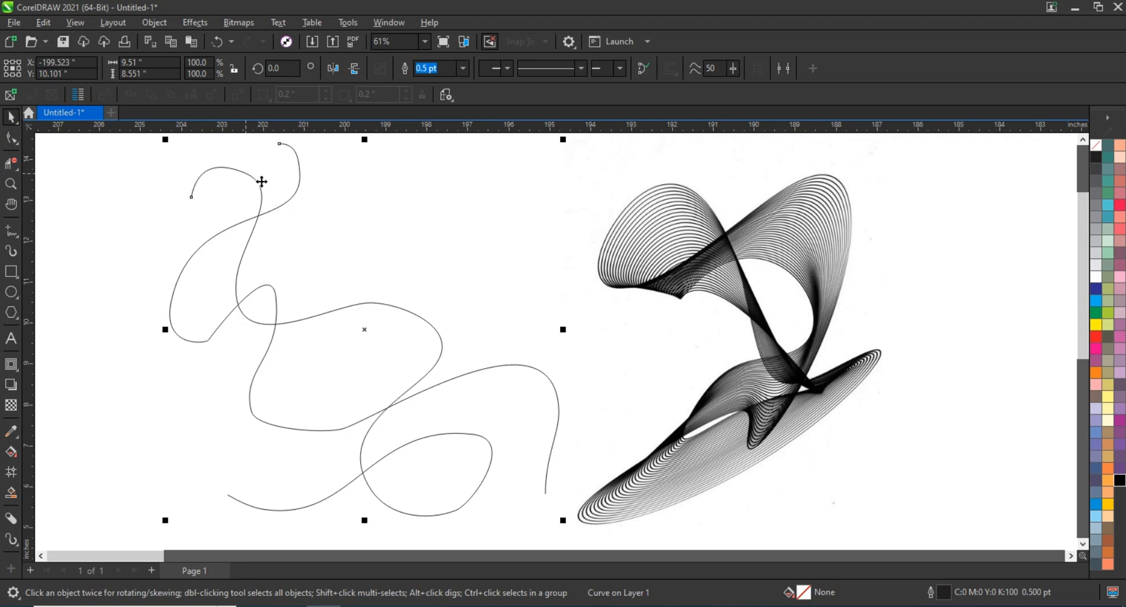
pyautogui.keyDown('shift'); pyautogui.click(246, 256); pyautogui.keyUp('shift')
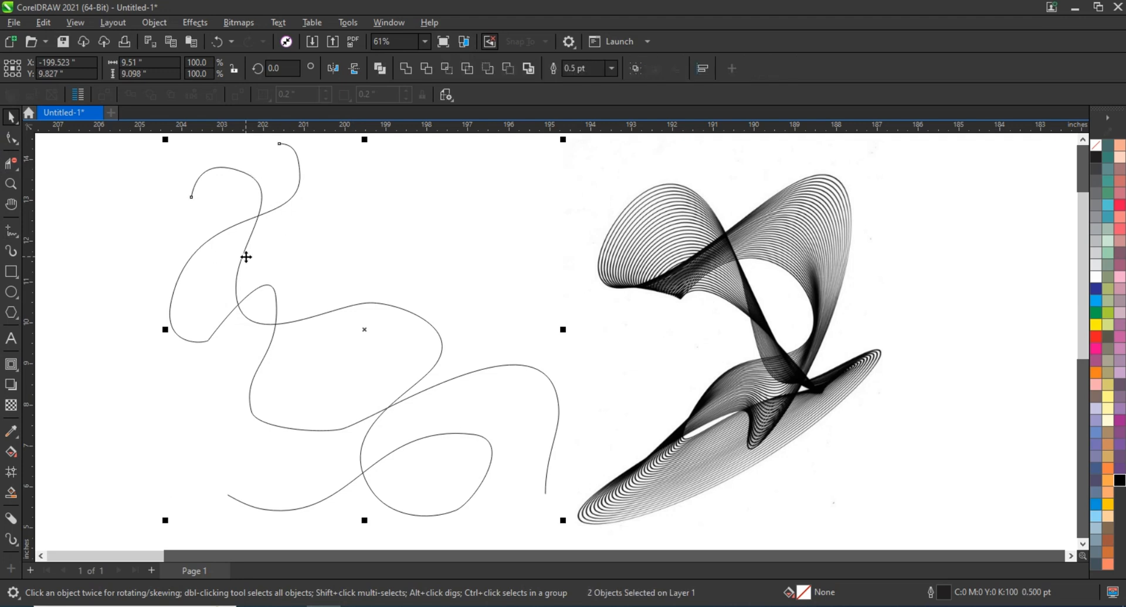
pyautogui.click(19, 378)
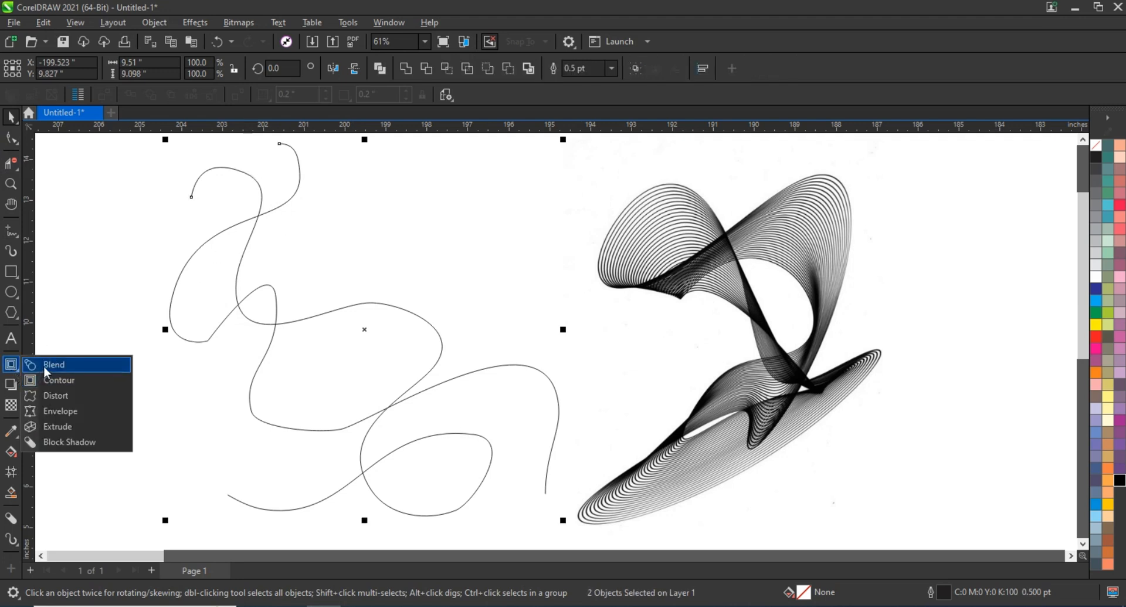
pyautogui.click(47, 365)
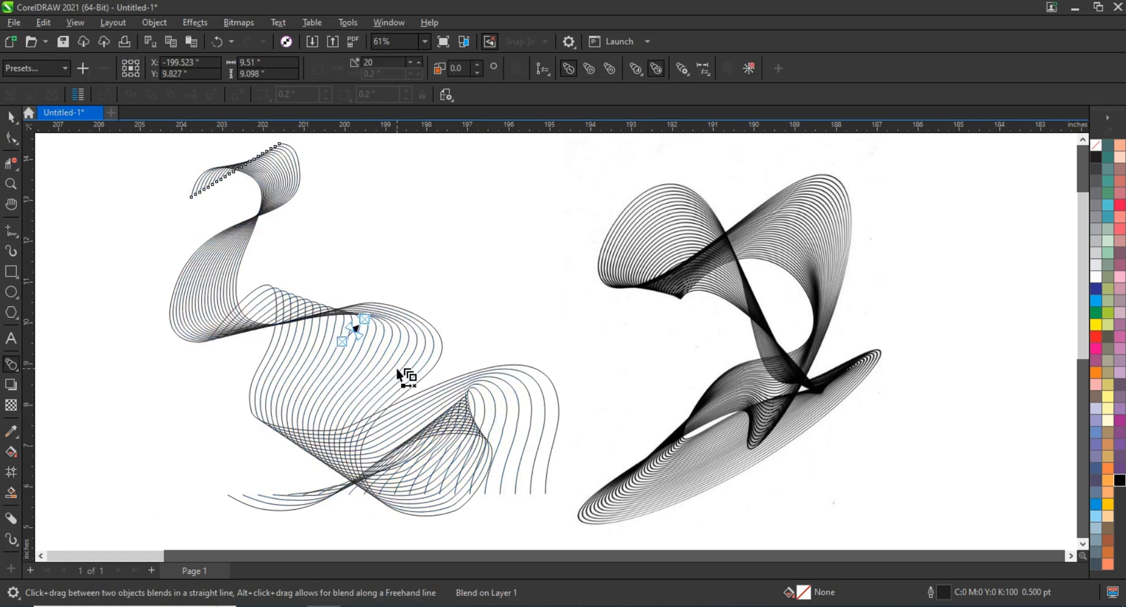
# Step: Increase the number of blend steps between the two curves to 51
pyautogui.click(418, 65)
pyautogui.click(418, 65)
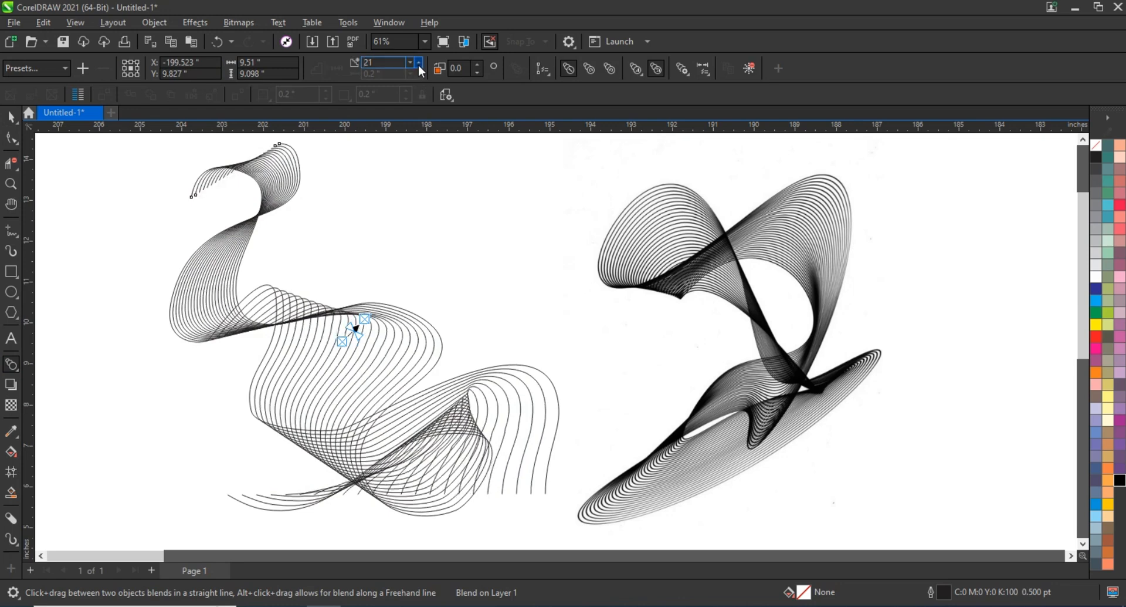
pyautogui.click(418, 64)
pyautogui.click(419, 64)
pyautogui.click(418, 64)
pyautogui.click(418, 64)
pyautogui.click(418, 65)
pyautogui.click(418, 65)
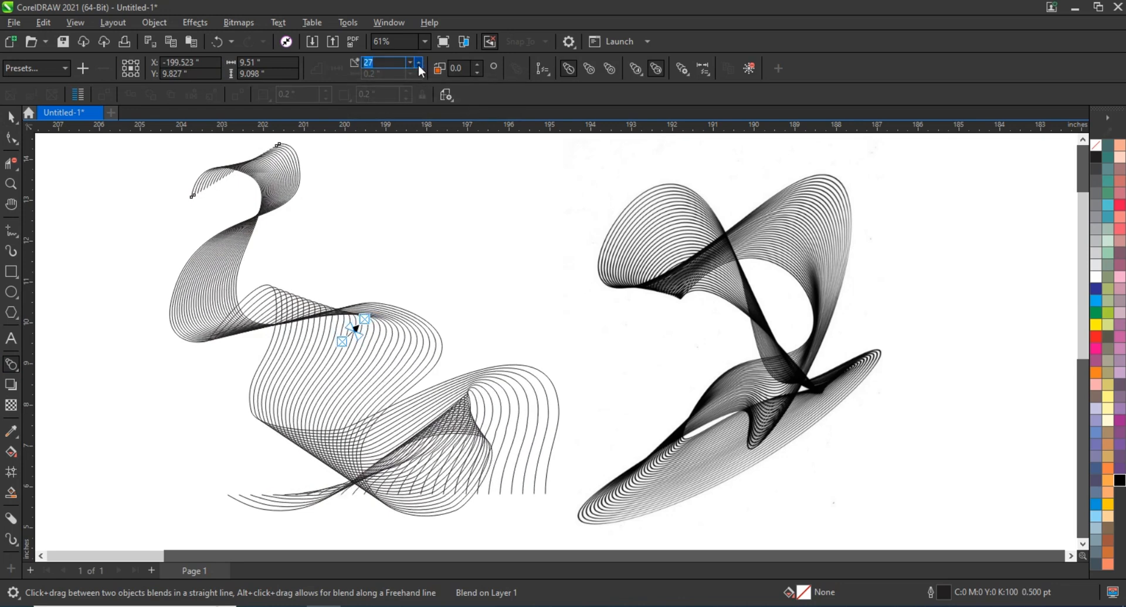
pyautogui.click(418, 65)
pyautogui.click(419, 65)
pyautogui.click(419, 64)
pyautogui.click(418, 64)
pyautogui.click(418, 64)
pyautogui.click(419, 65)
pyautogui.click(418, 64)
pyautogui.click(418, 65)
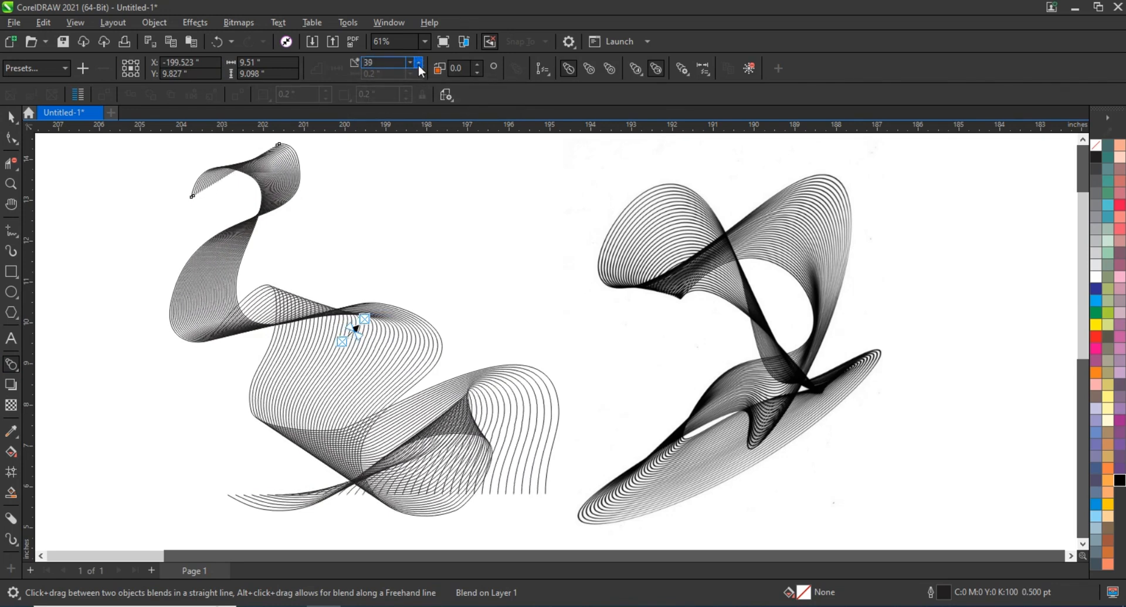
pyautogui.click(418, 64)
pyautogui.click(418, 64)
pyautogui.click(418, 64)
pyautogui.click(418, 64)
pyautogui.click(418, 65)
pyautogui.click(418, 65)
pyautogui.click(418, 65)
pyautogui.click(419, 64)
pyautogui.click(419, 64)
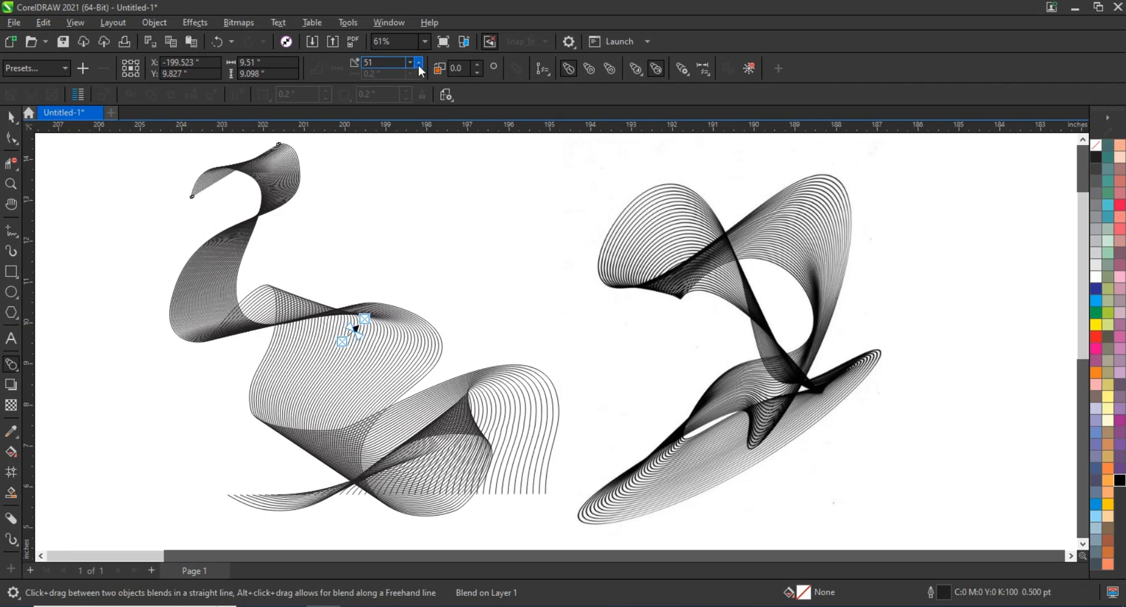